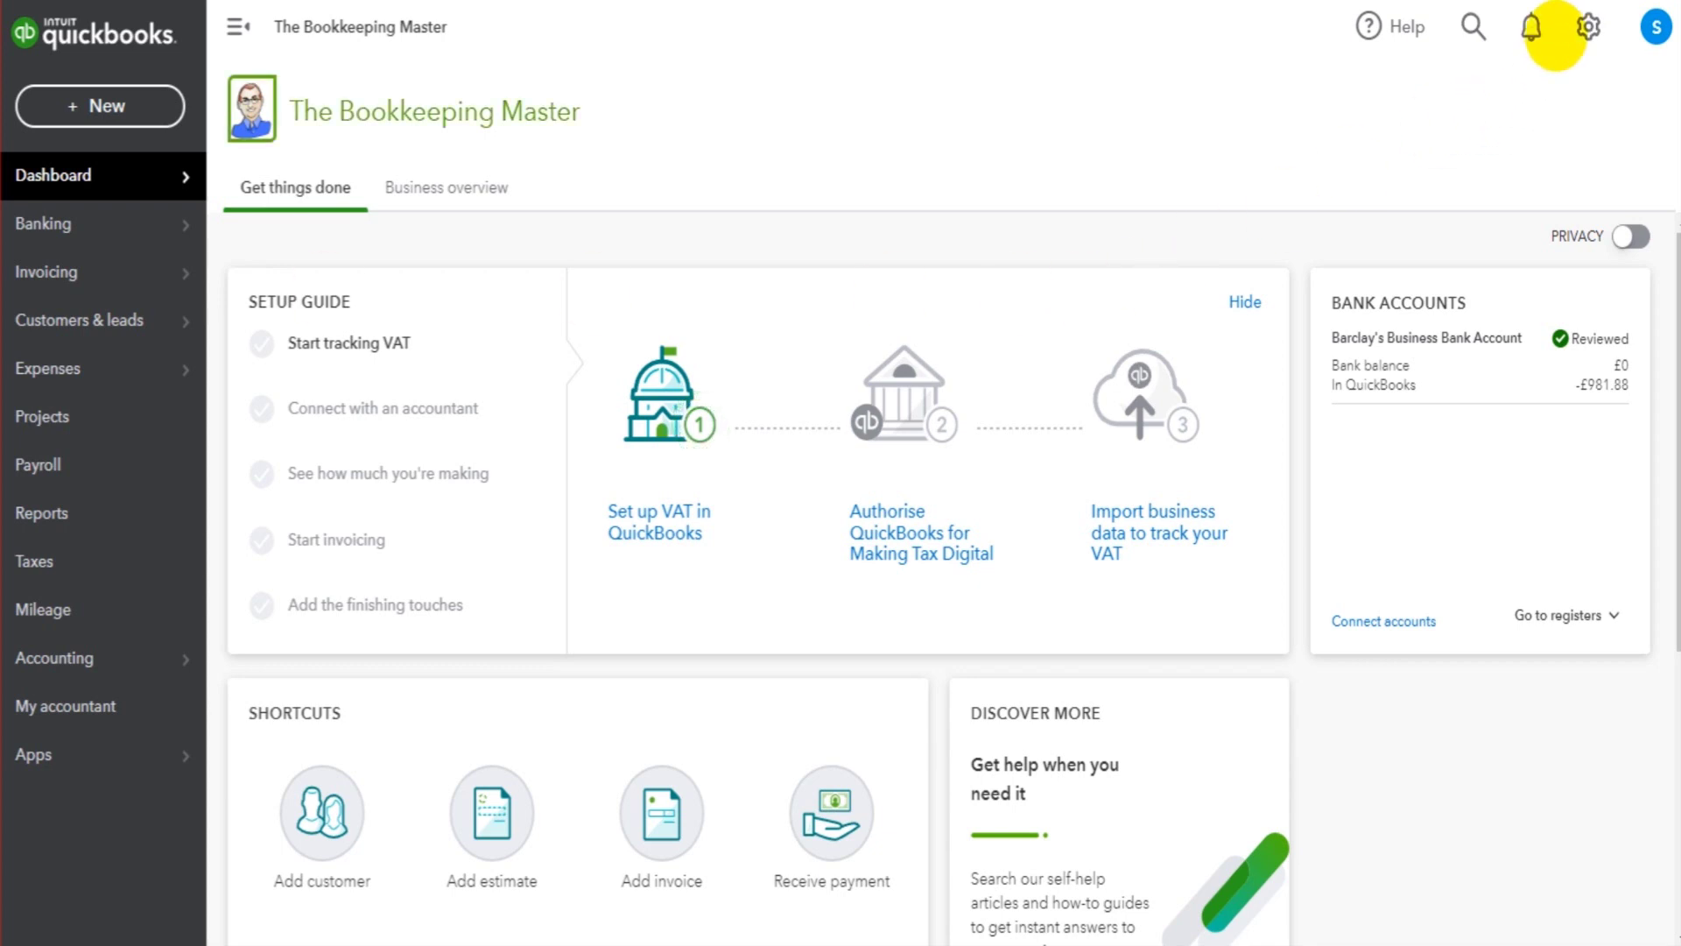
# - Open the company settings menu from the gear icon on the dashboard
pyautogui.click(1587, 32)
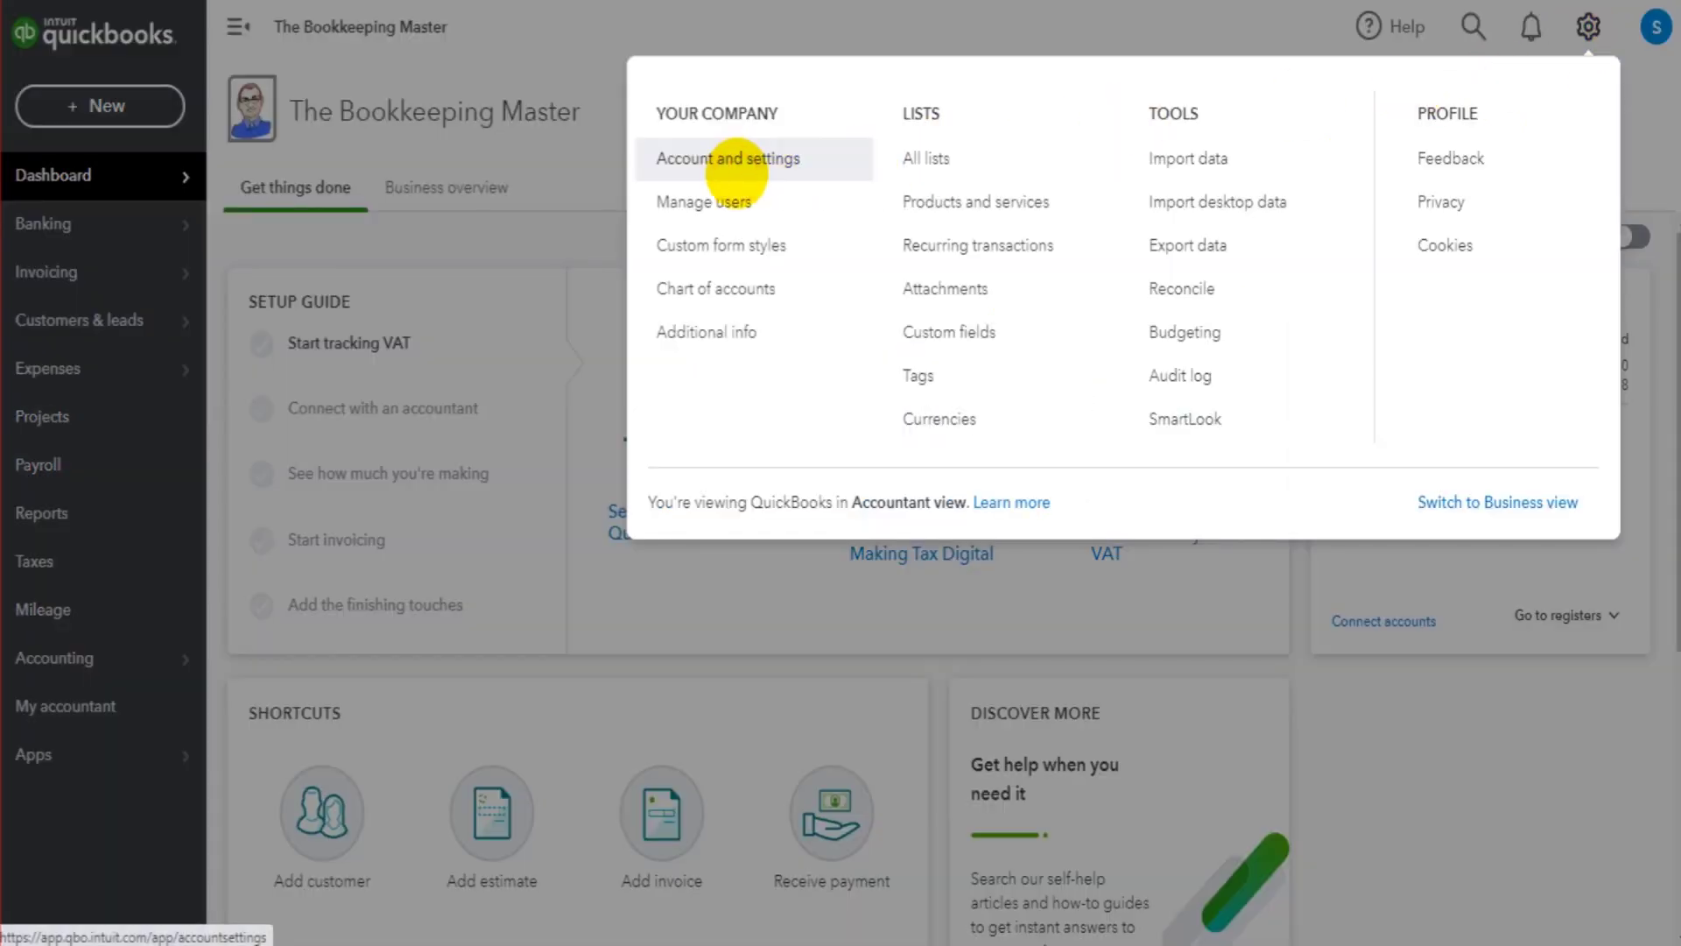
# - Turn on Use purchase orders in the Expenses settings, save, and return to Expenses
pyautogui.click(736, 162)
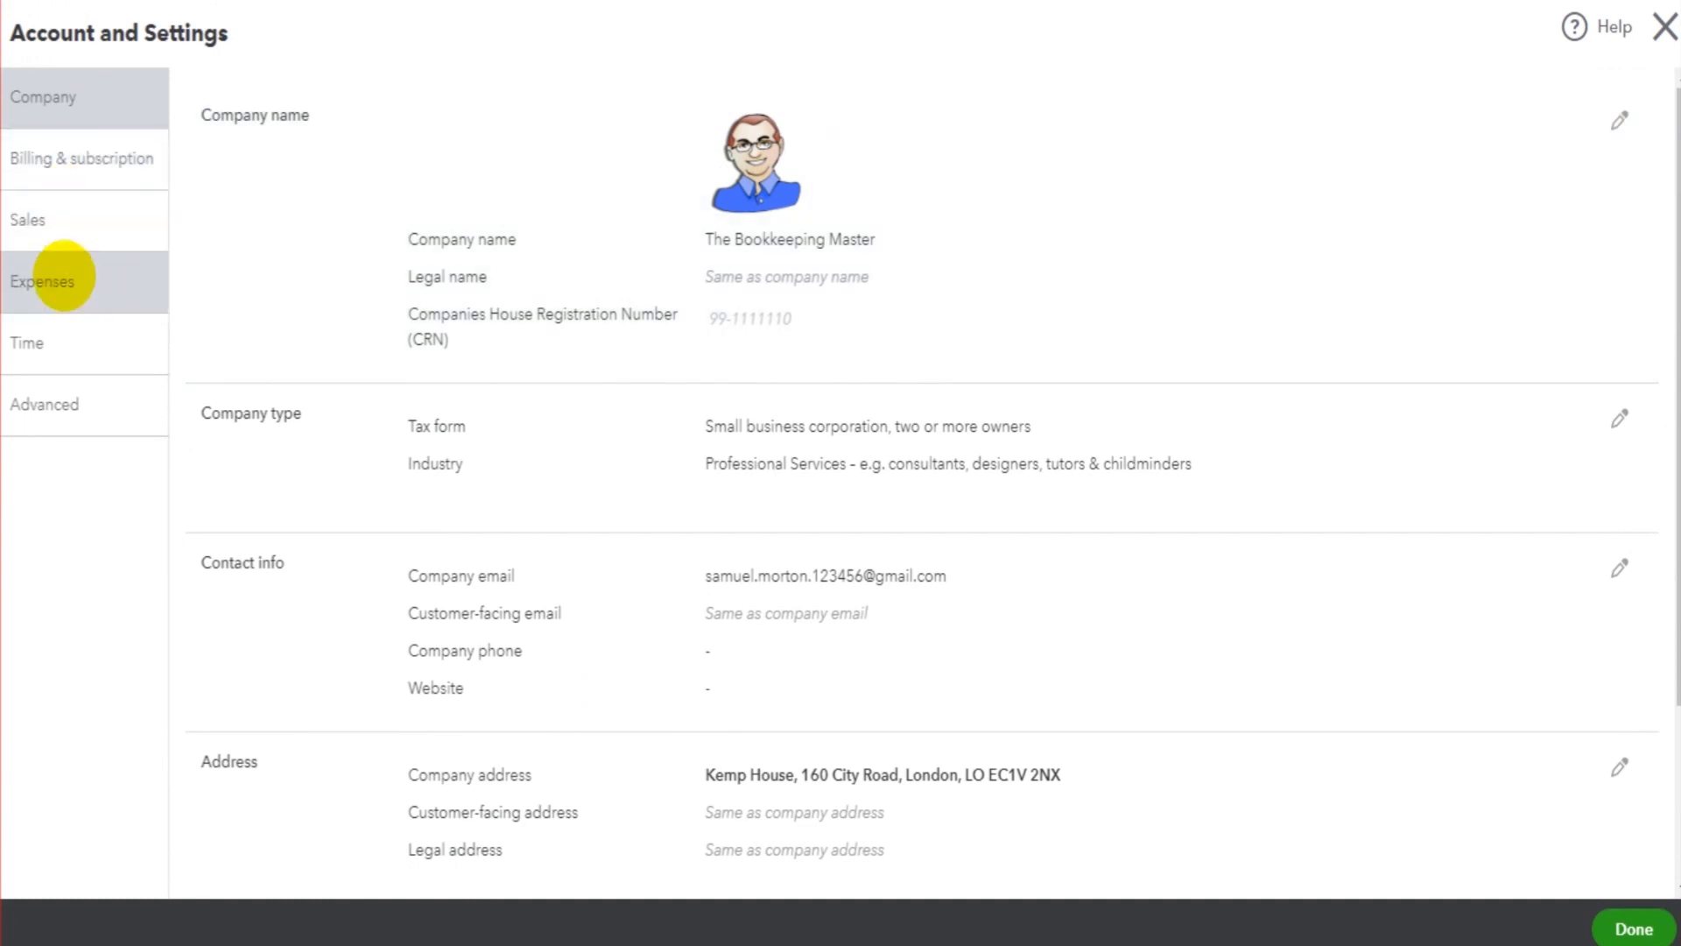
pyautogui.click(89, 279)
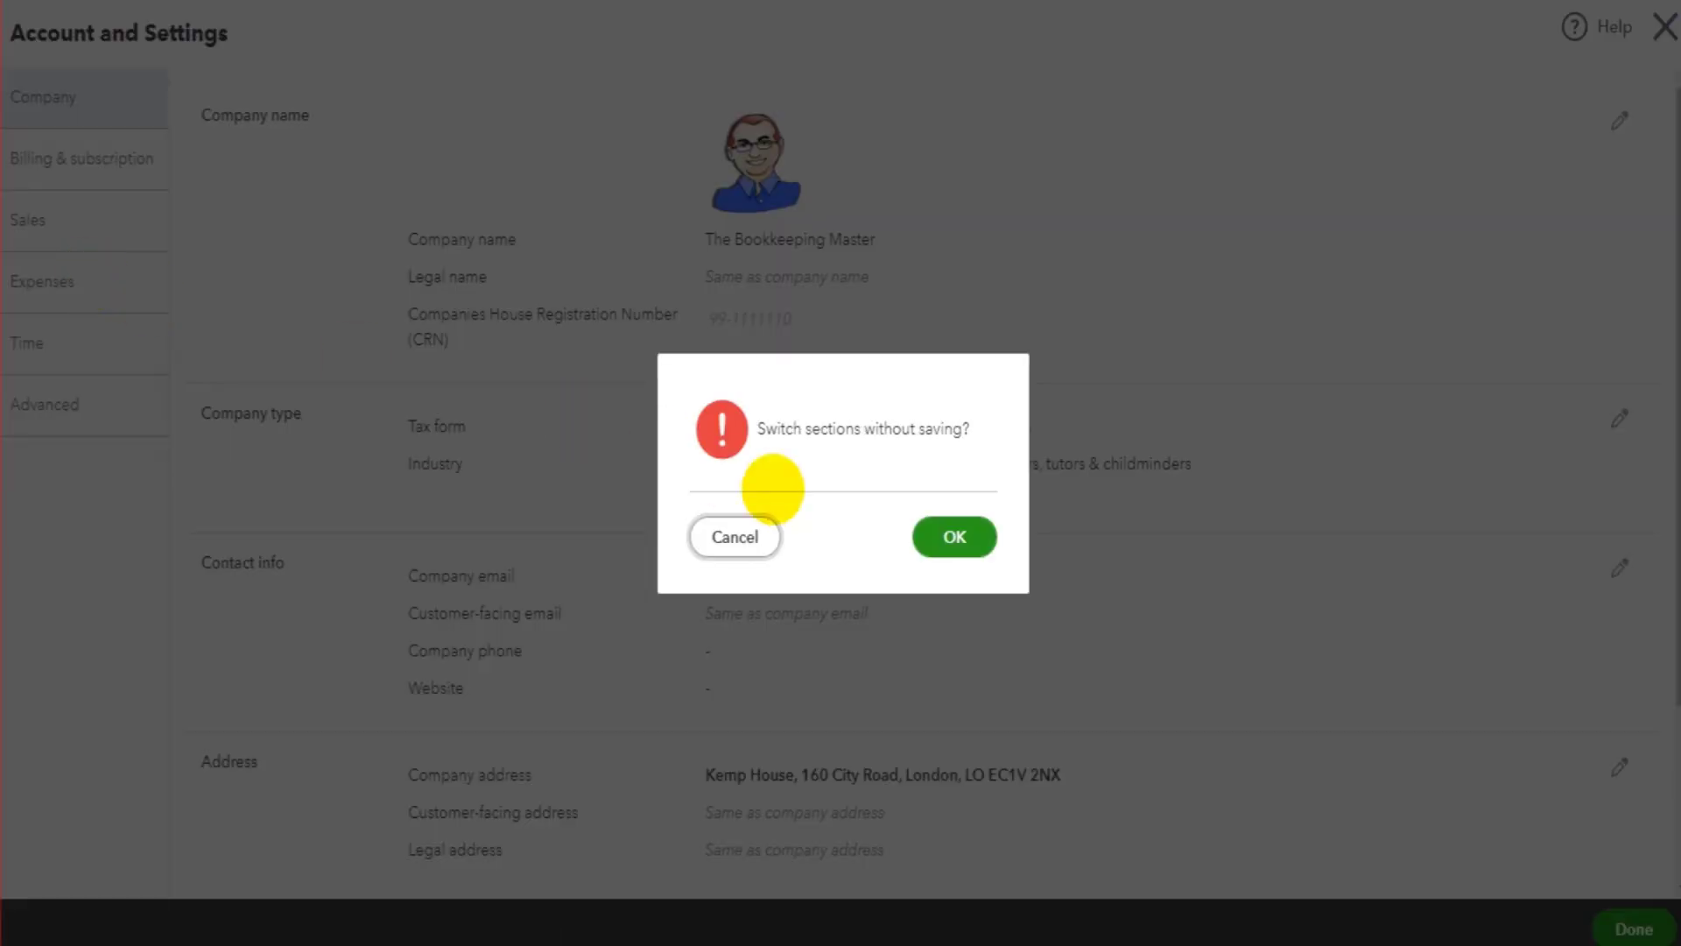
pyautogui.click(951, 530)
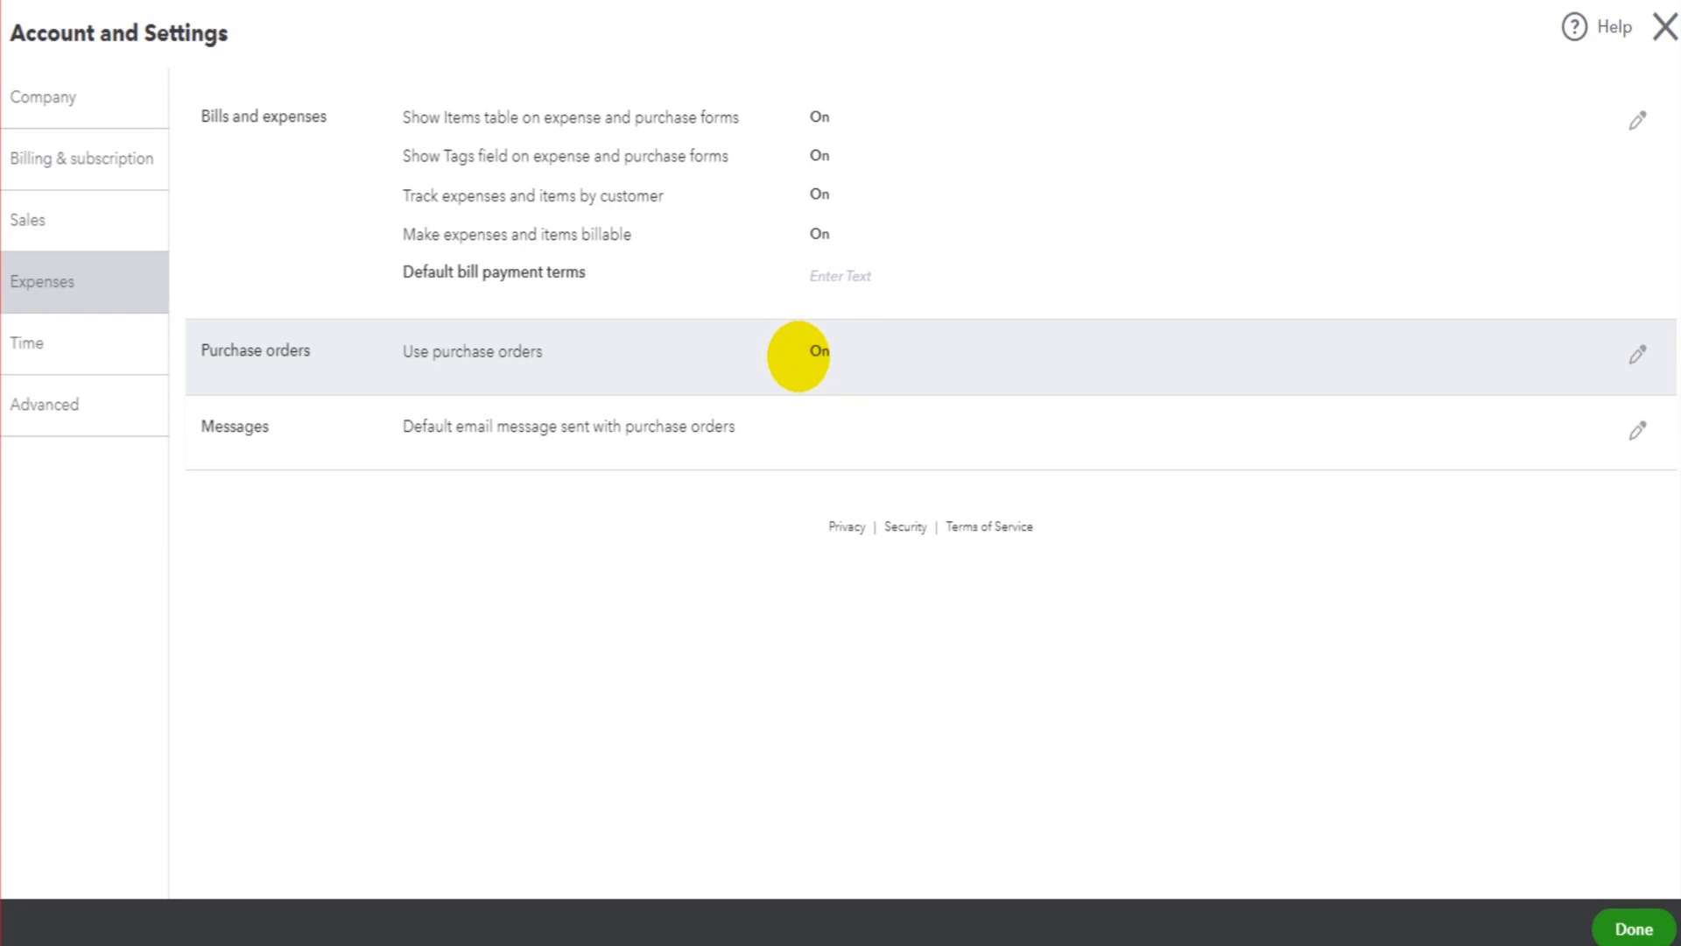
pyautogui.click(798, 355)
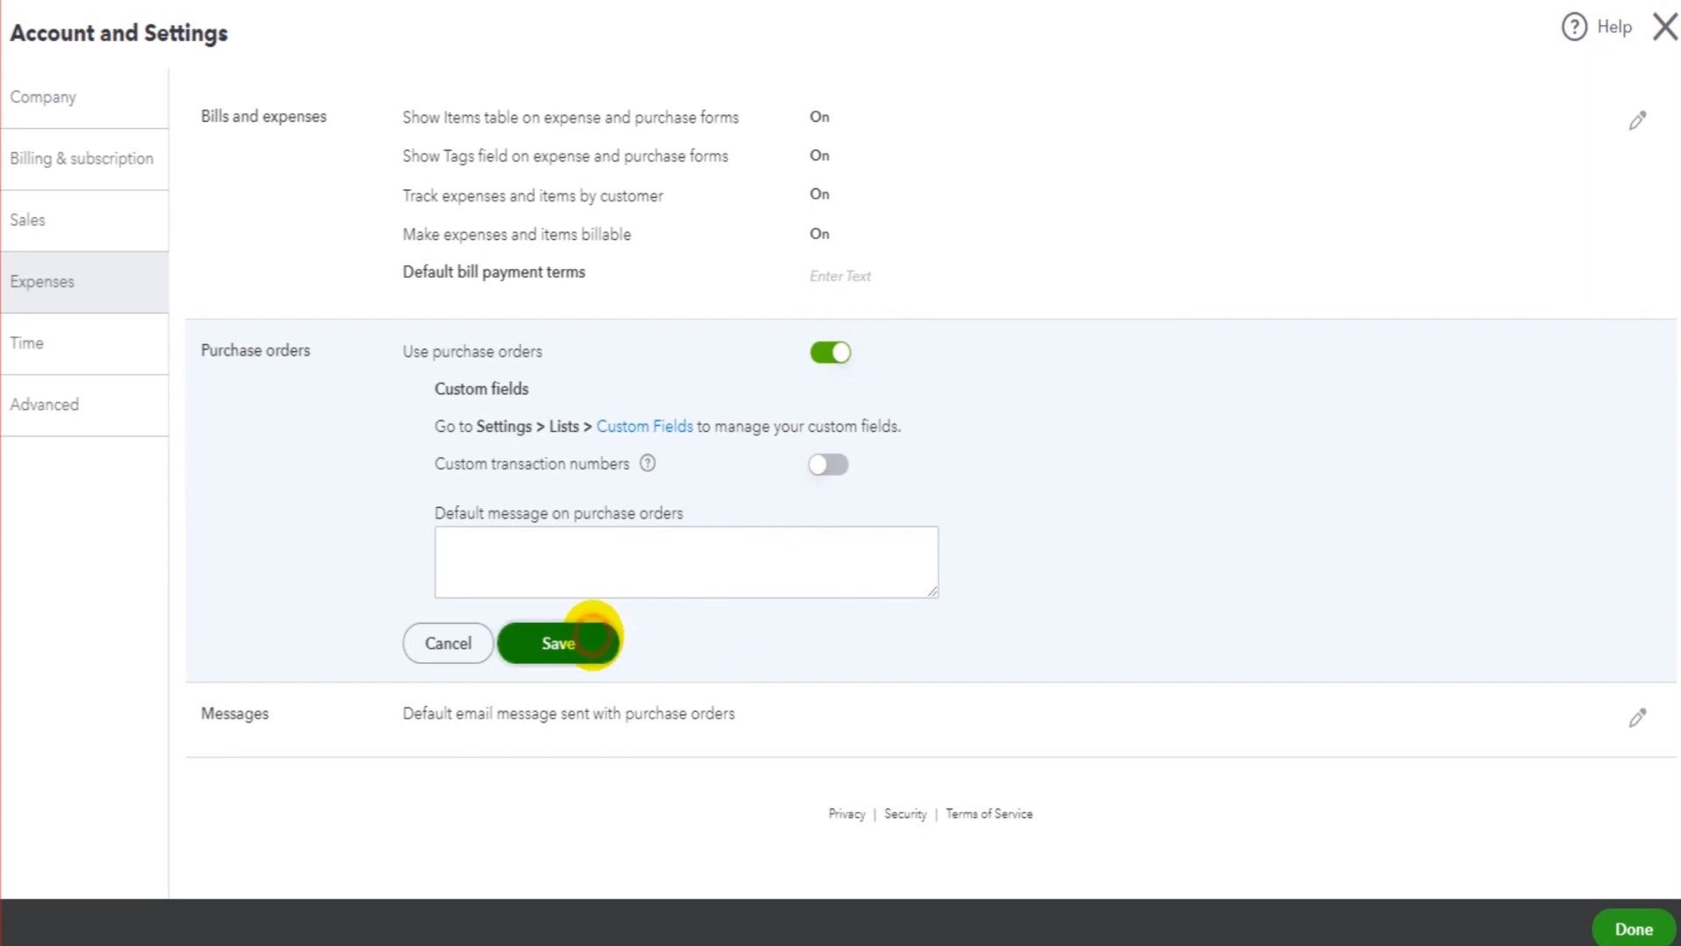
pyautogui.click(593, 640)
pyautogui.click(1642, 919)
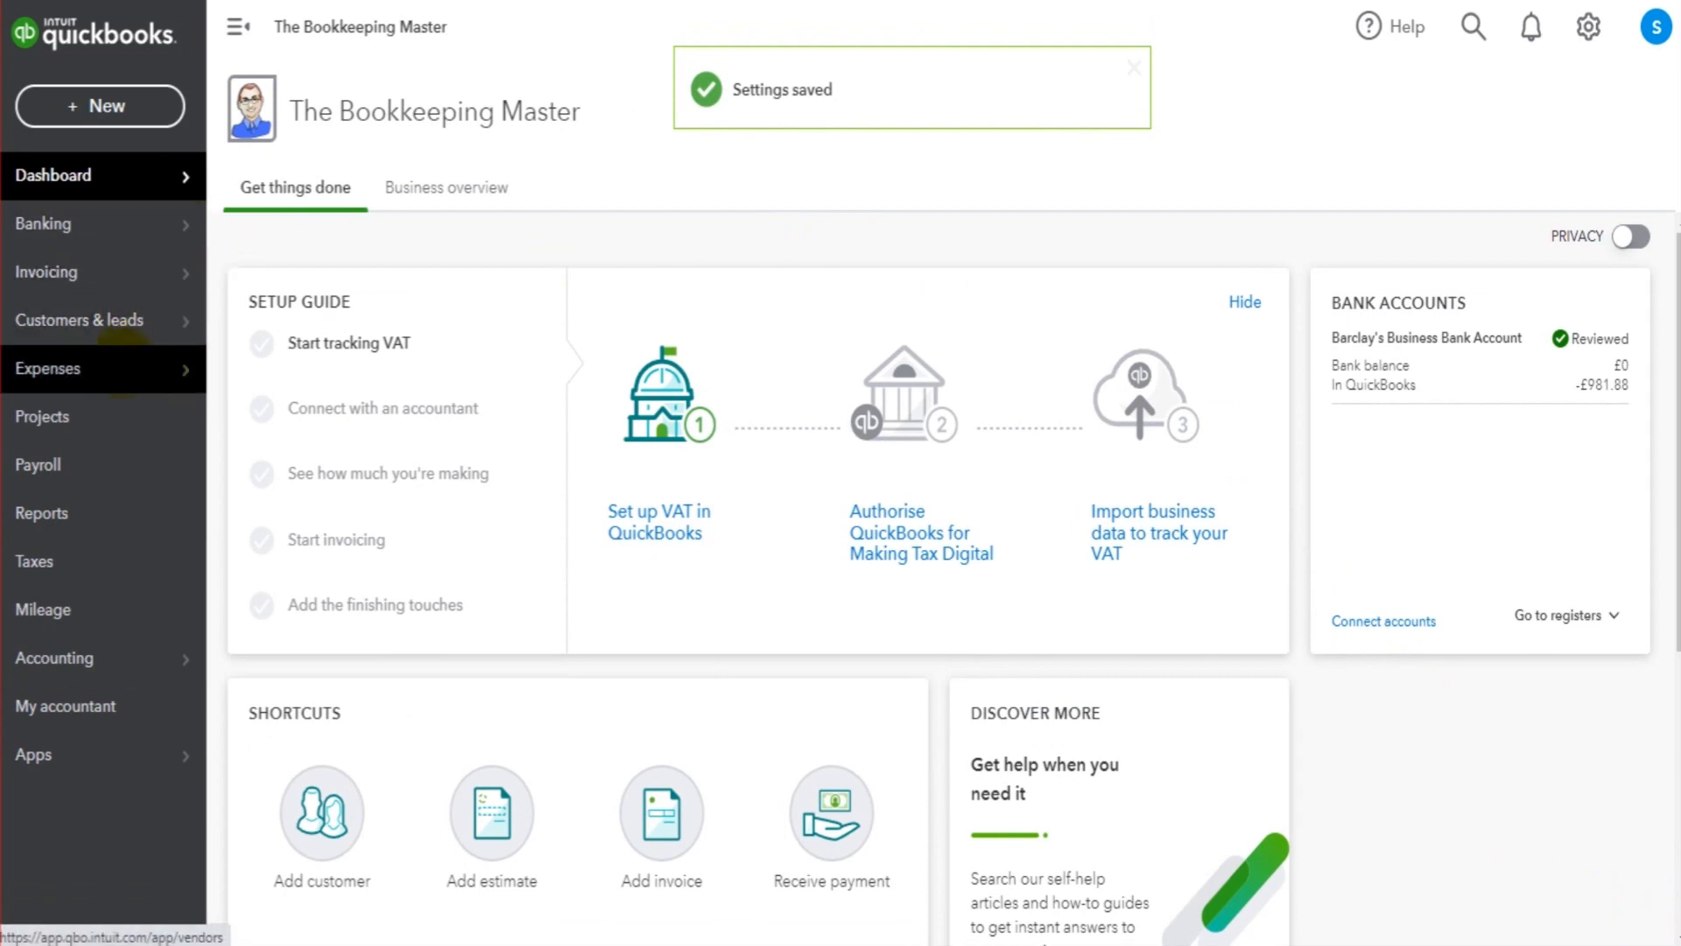
pyautogui.click(121, 364)
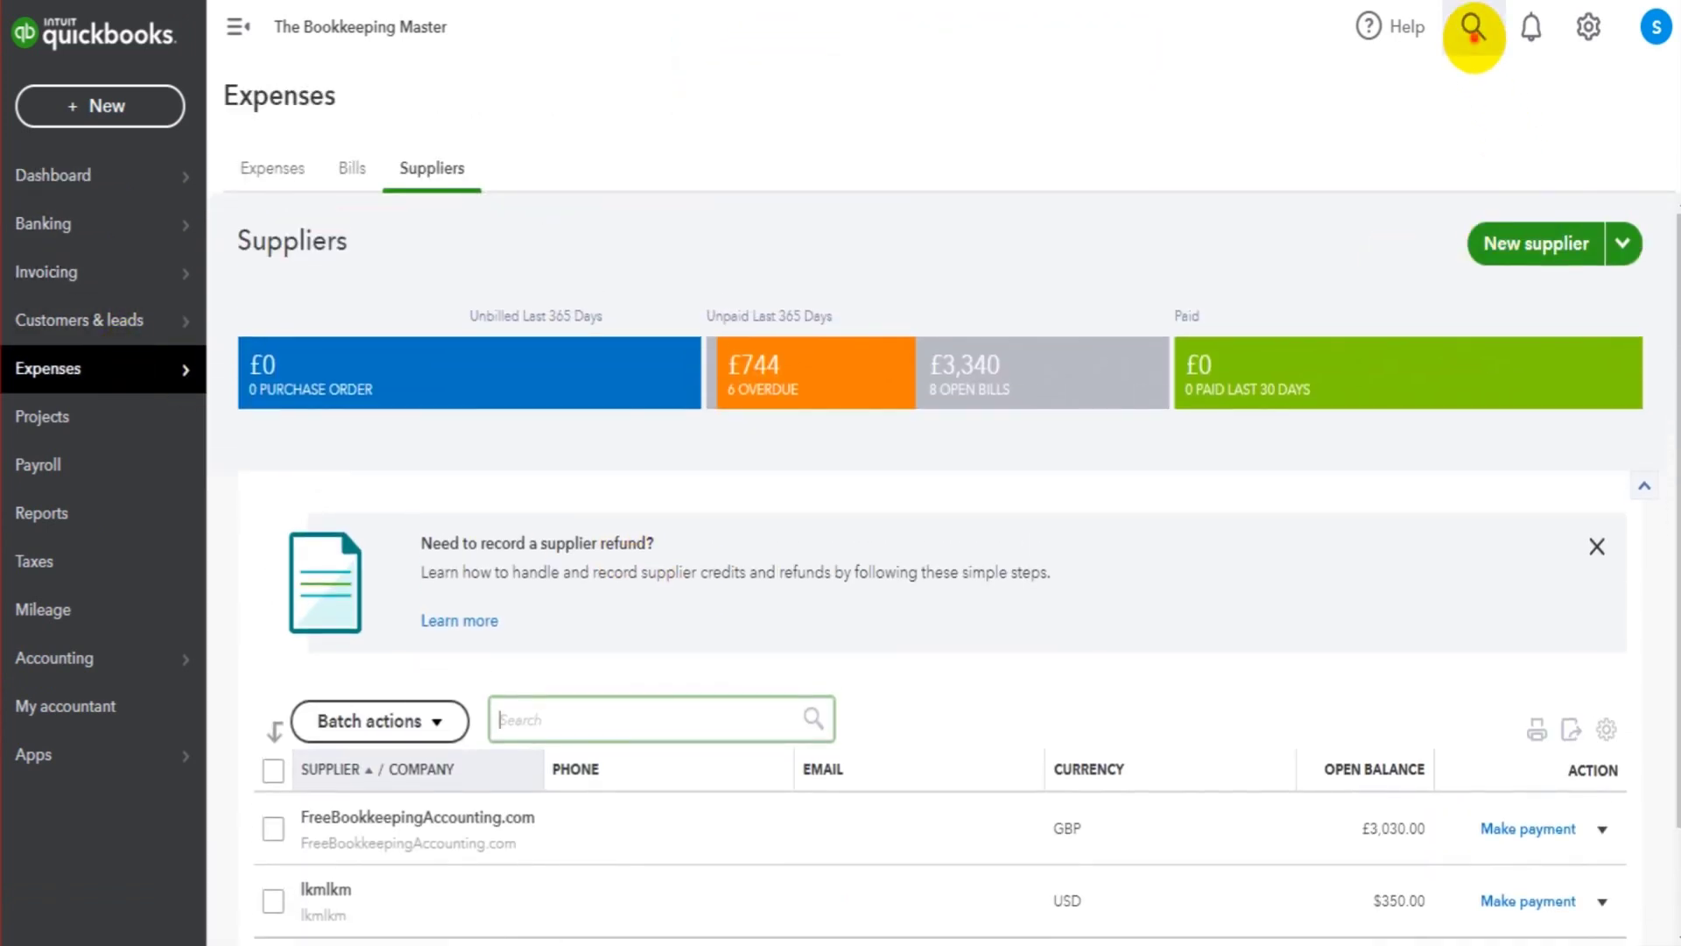
# - Start a new purchase order for supplier FreeBookkeepingAccounting.com from its supplier page
pyautogui.click(1406, 28)
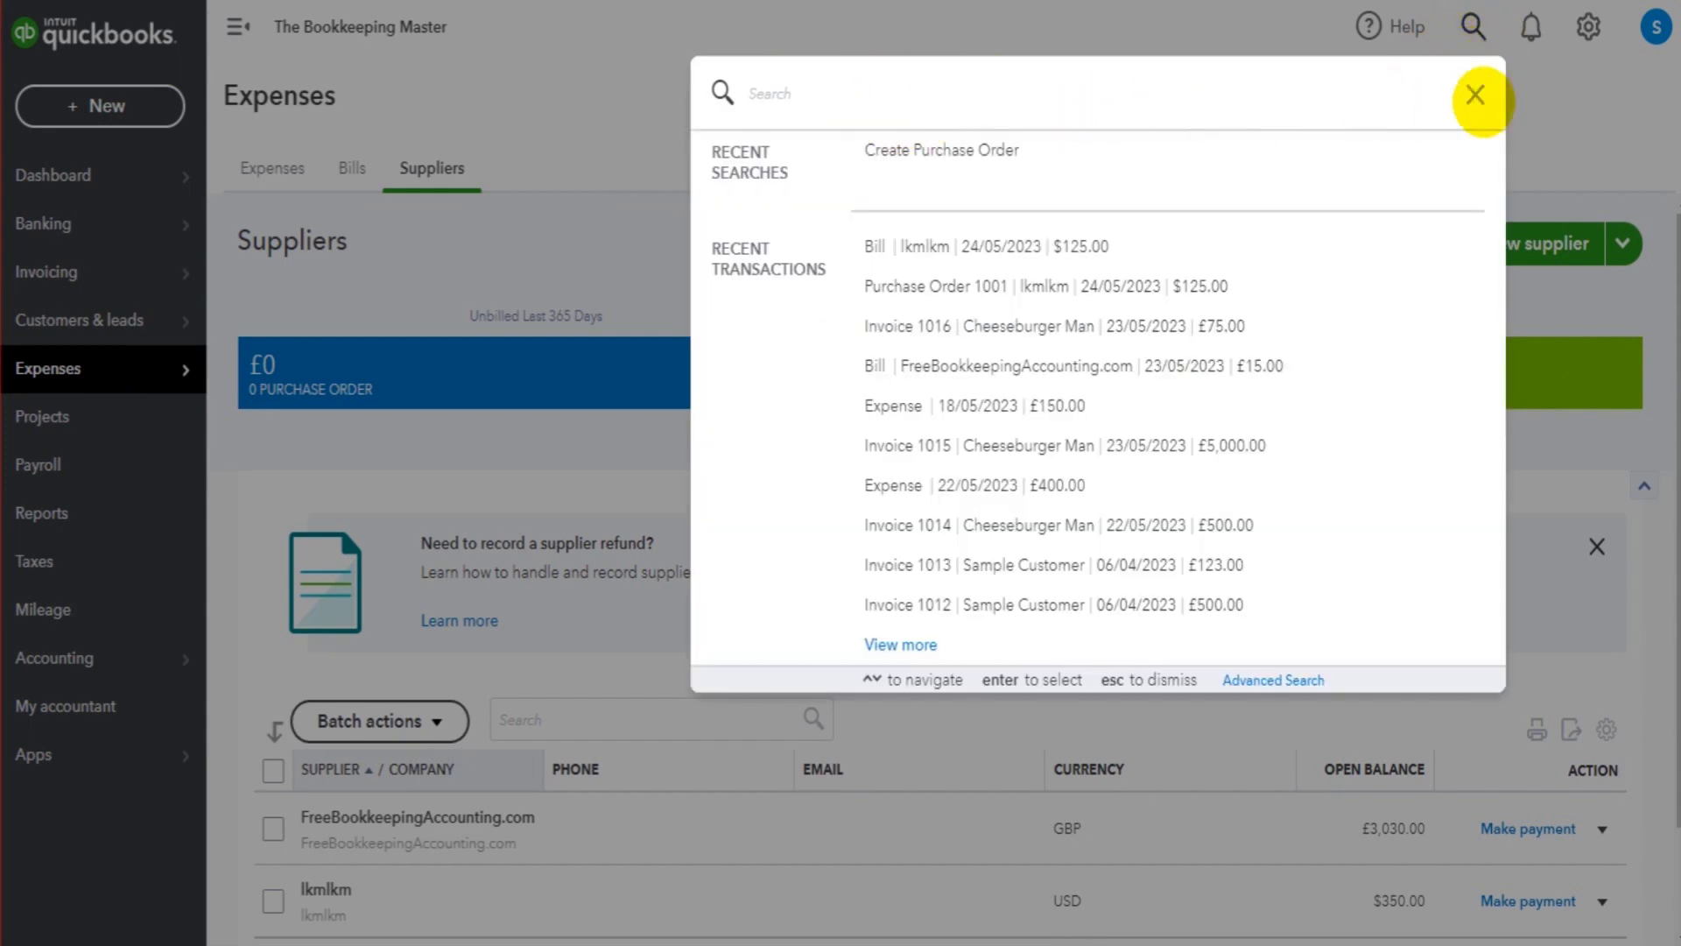
pyautogui.click(1478, 98)
pyautogui.scroll(-2, 788, 526)
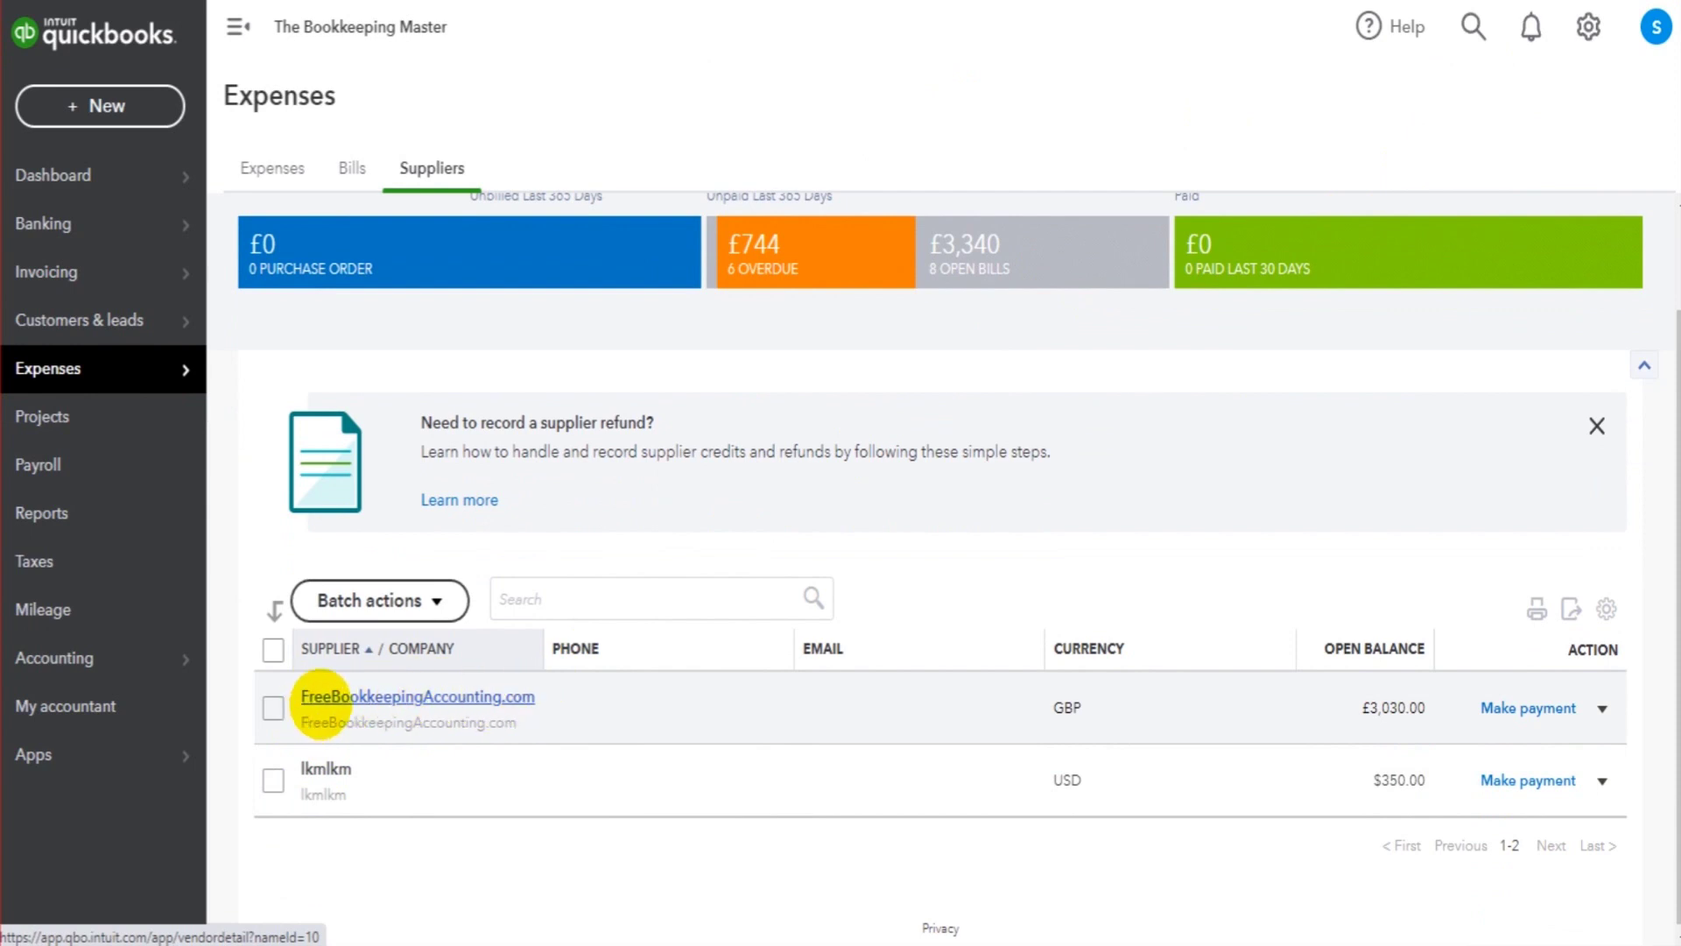
pyautogui.click(398, 698)
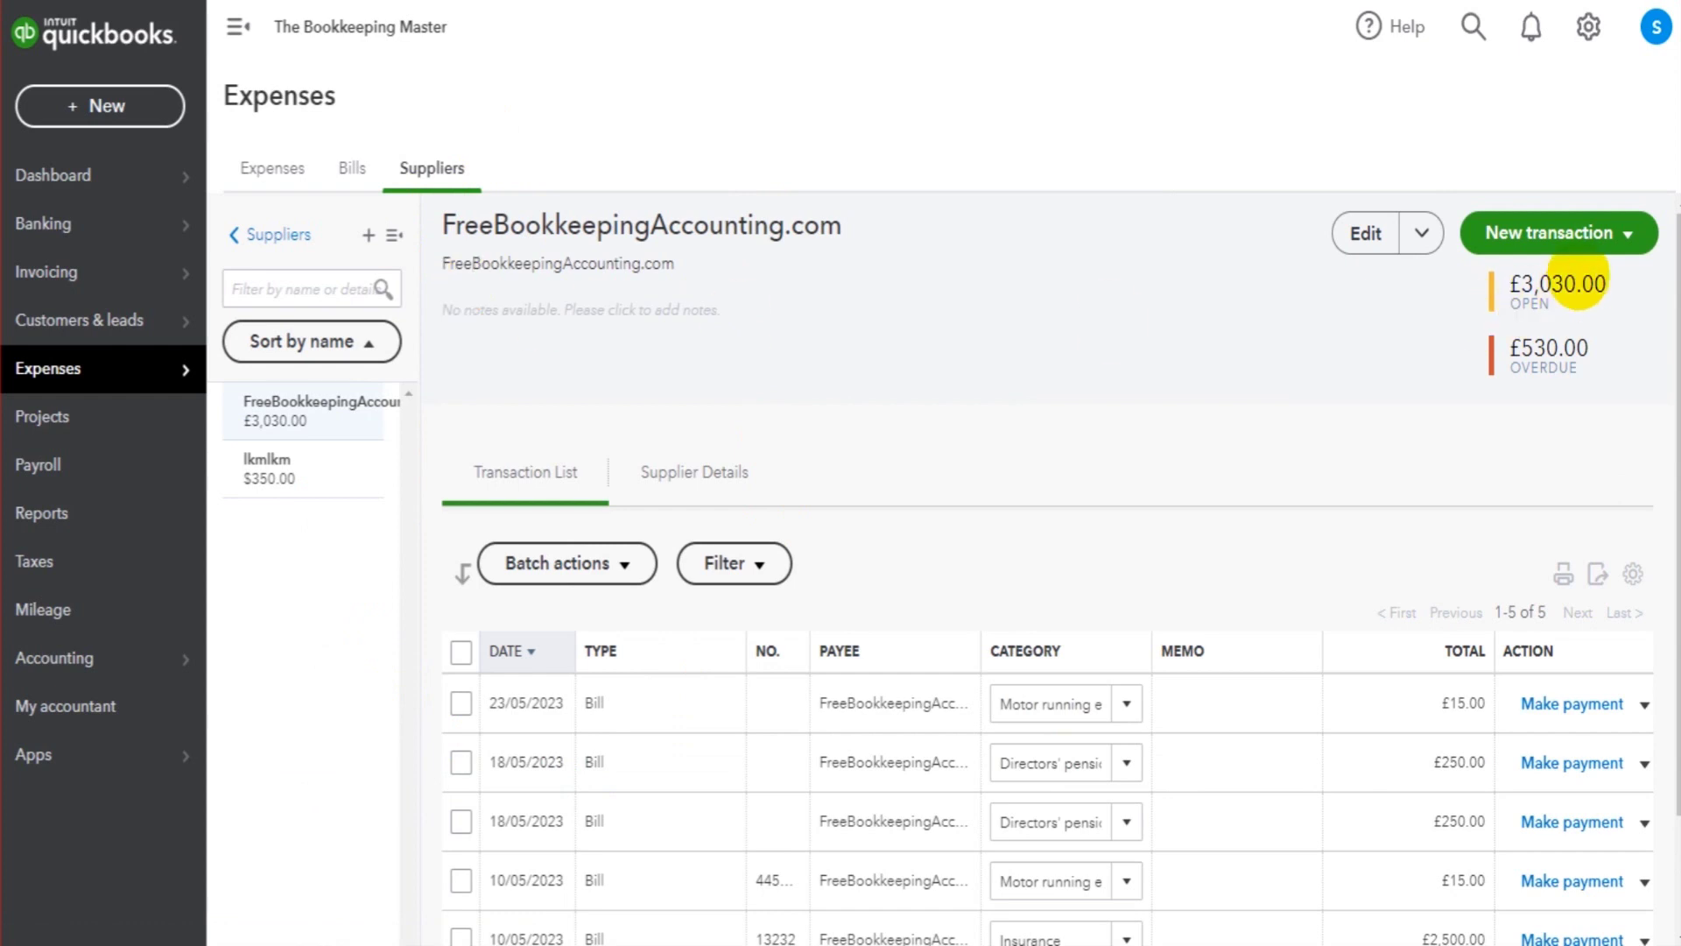
pyautogui.click(1587, 232)
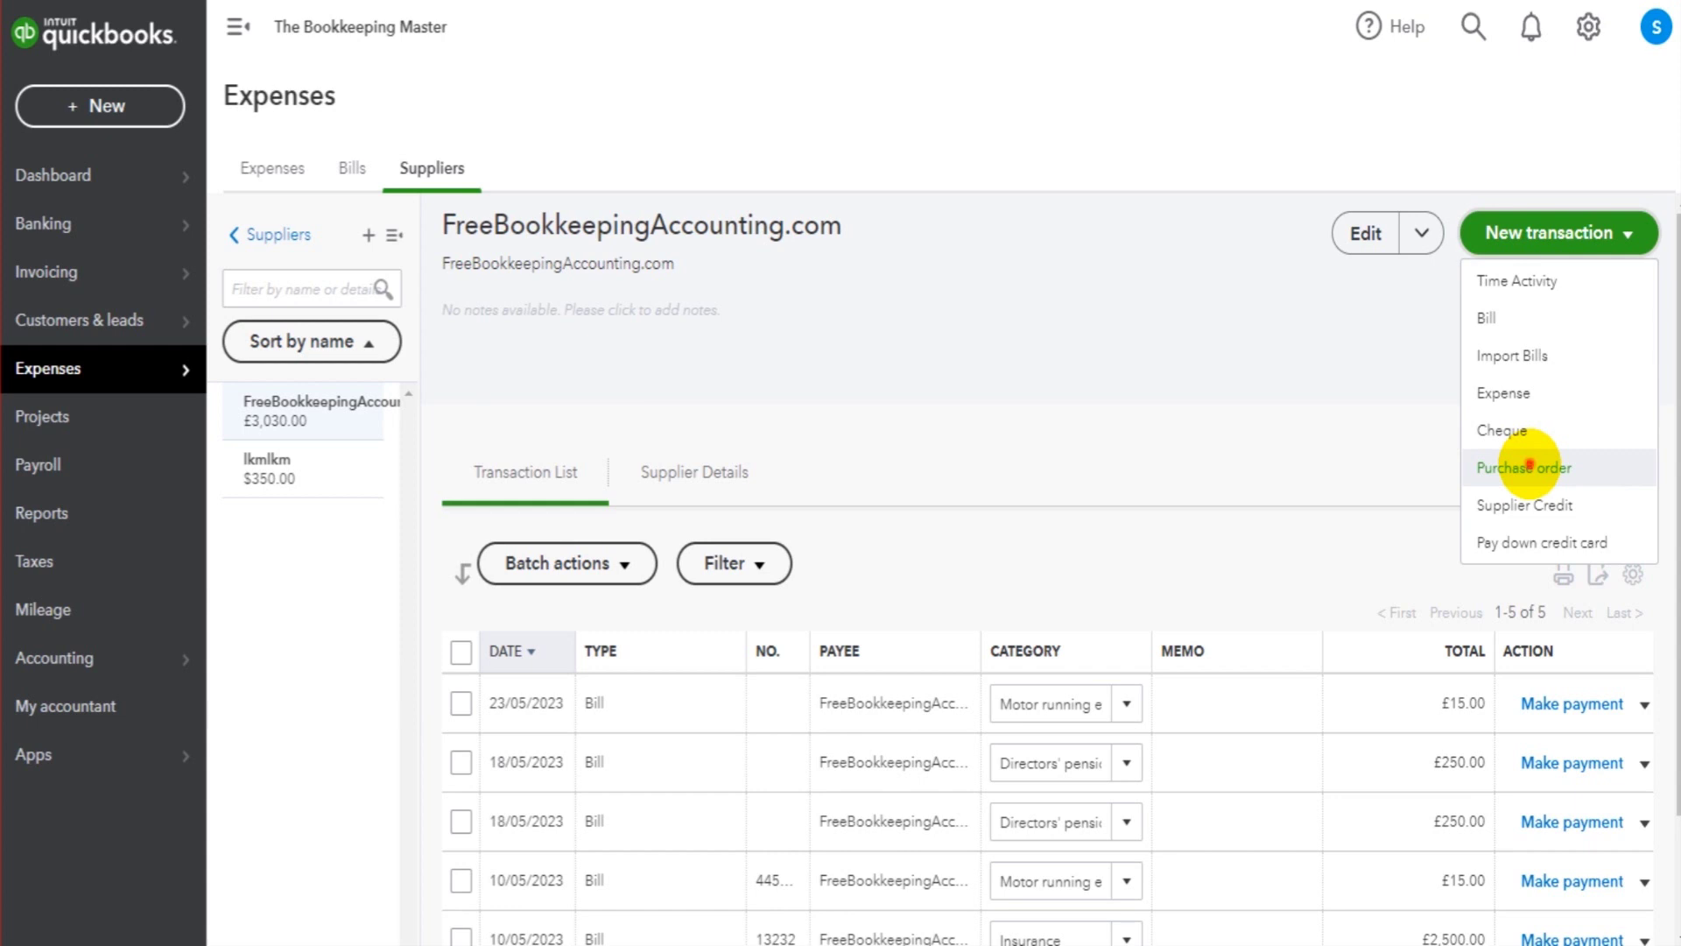
pyautogui.click(1528, 465)
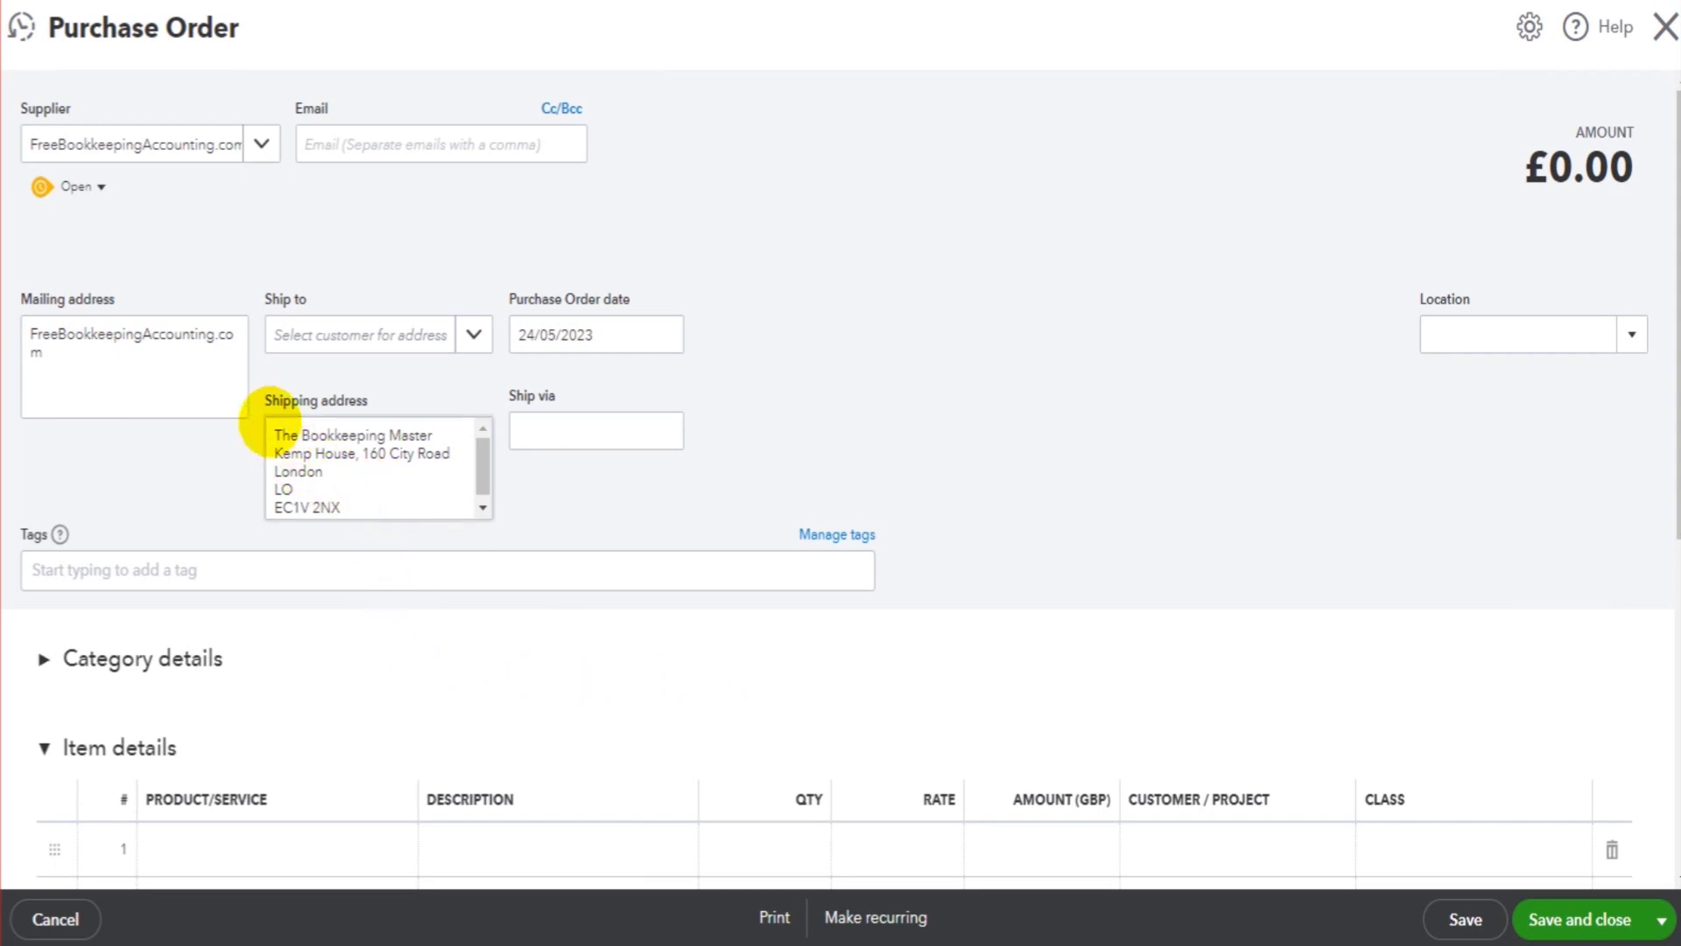
# - Select and review the purchase order's default shipping address text
pyautogui.moveTo(273, 424); pyautogui.dragTo(487, 514)
pyautogui.click(604, 491)
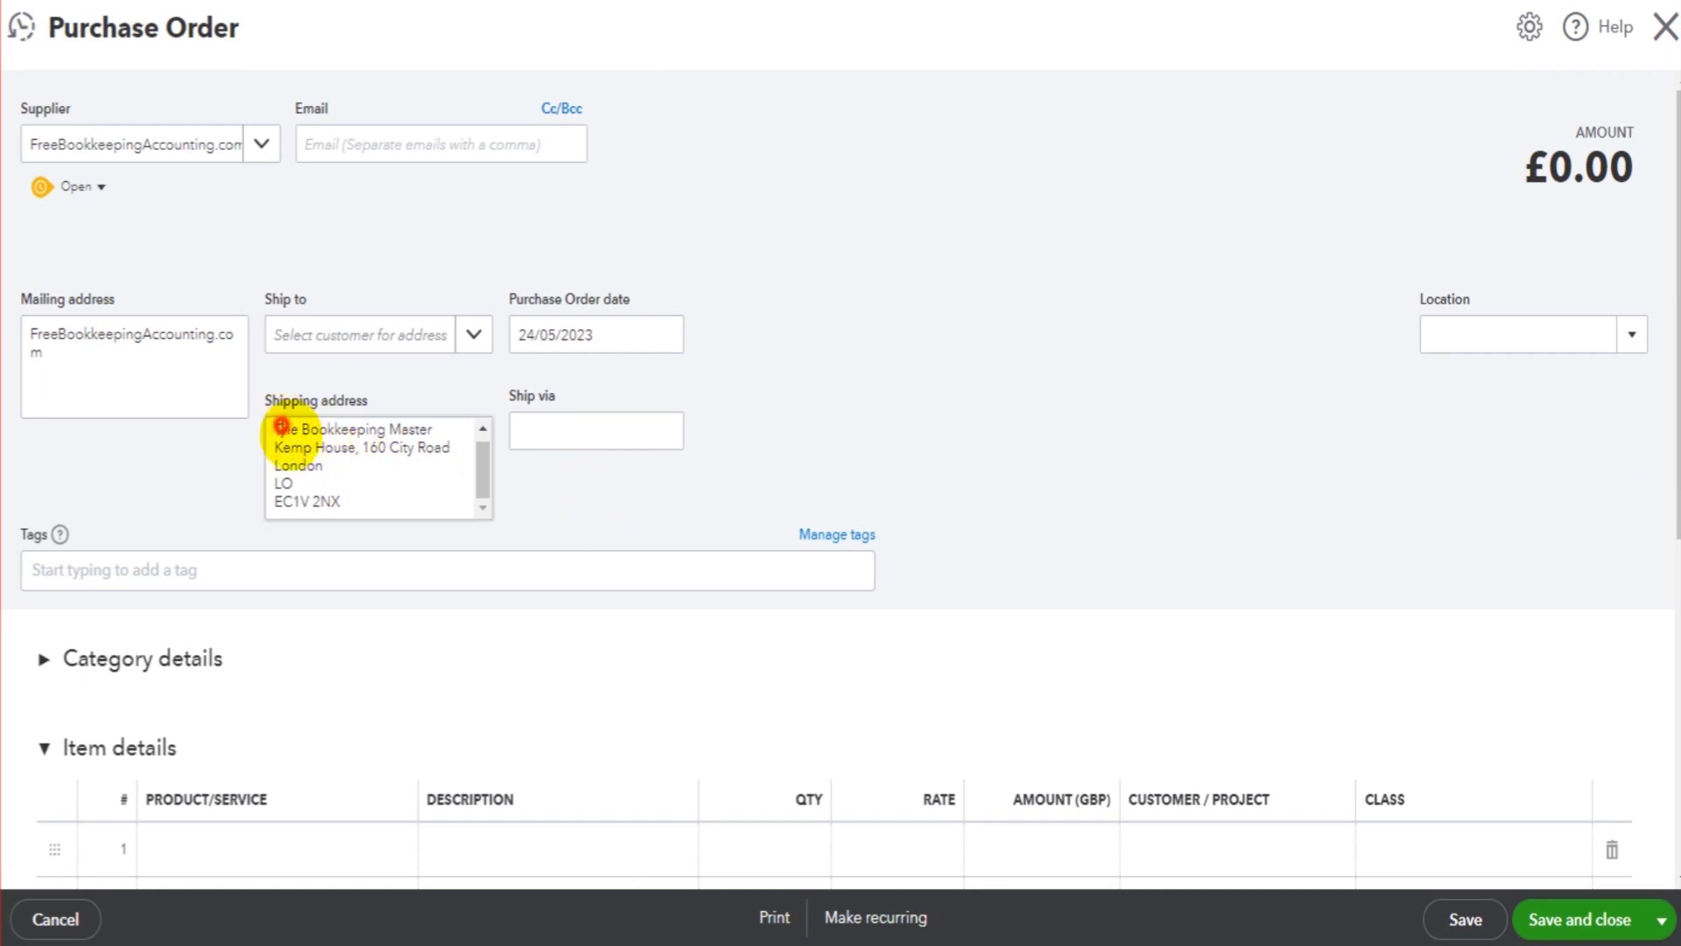
pyautogui.moveTo(281, 426); pyautogui.dragTo(383, 505)
pyautogui.click(383, 506)
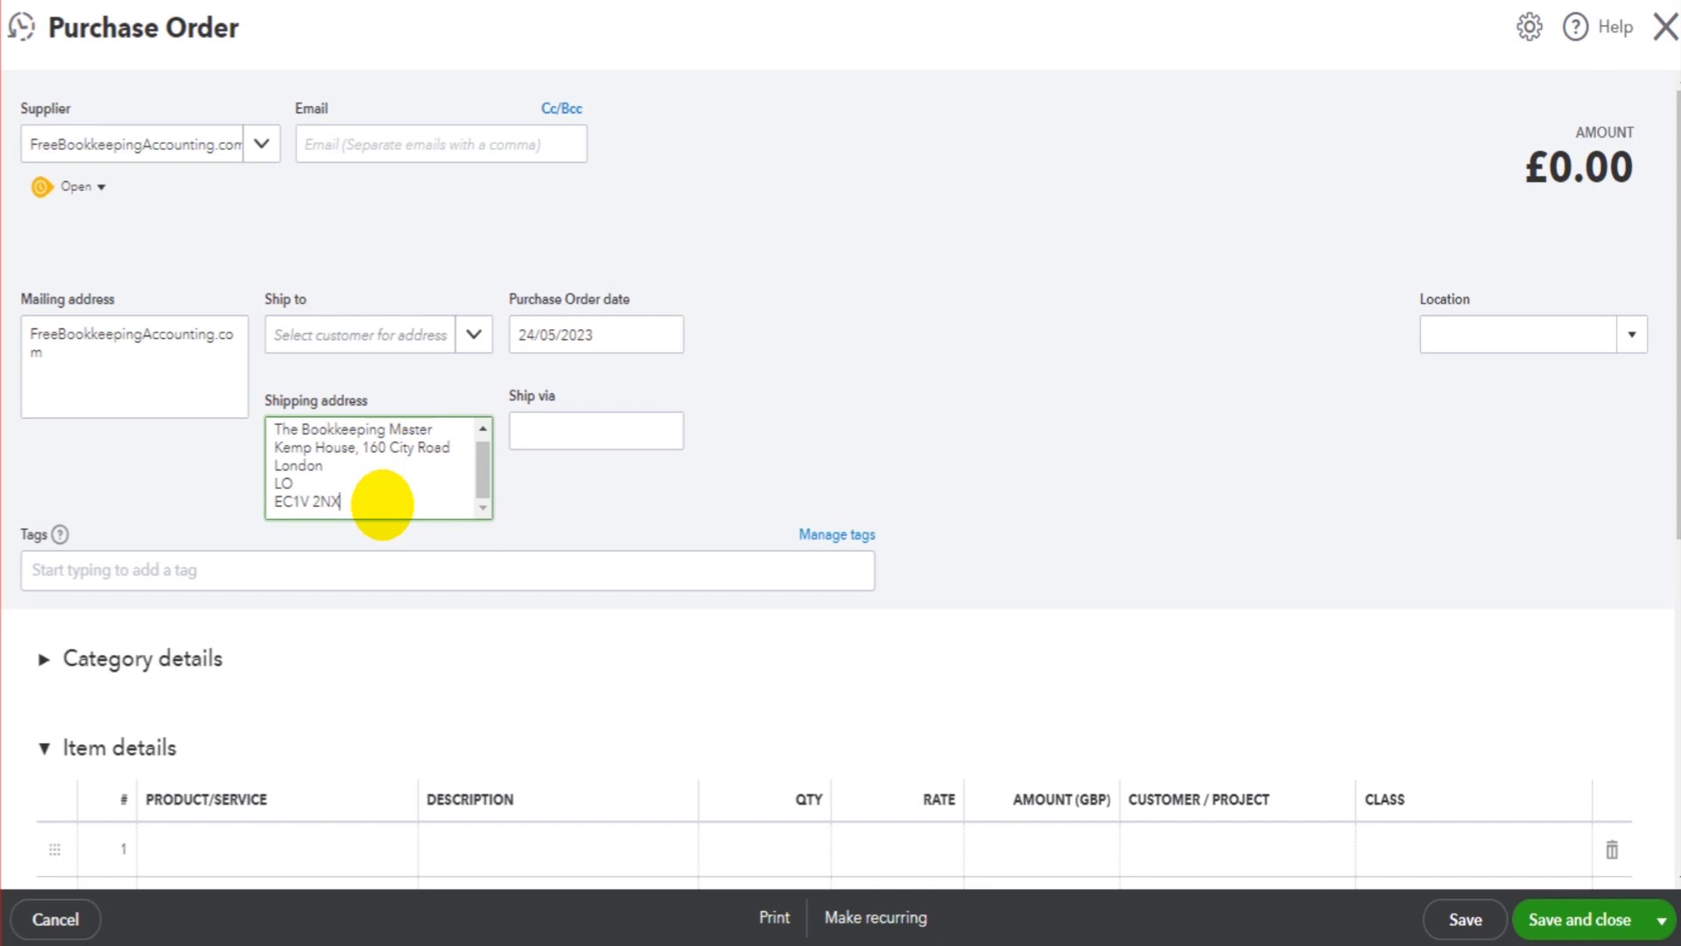
pyautogui.hotkey('ctrl', 'a')
pyautogui.click(322, 471)
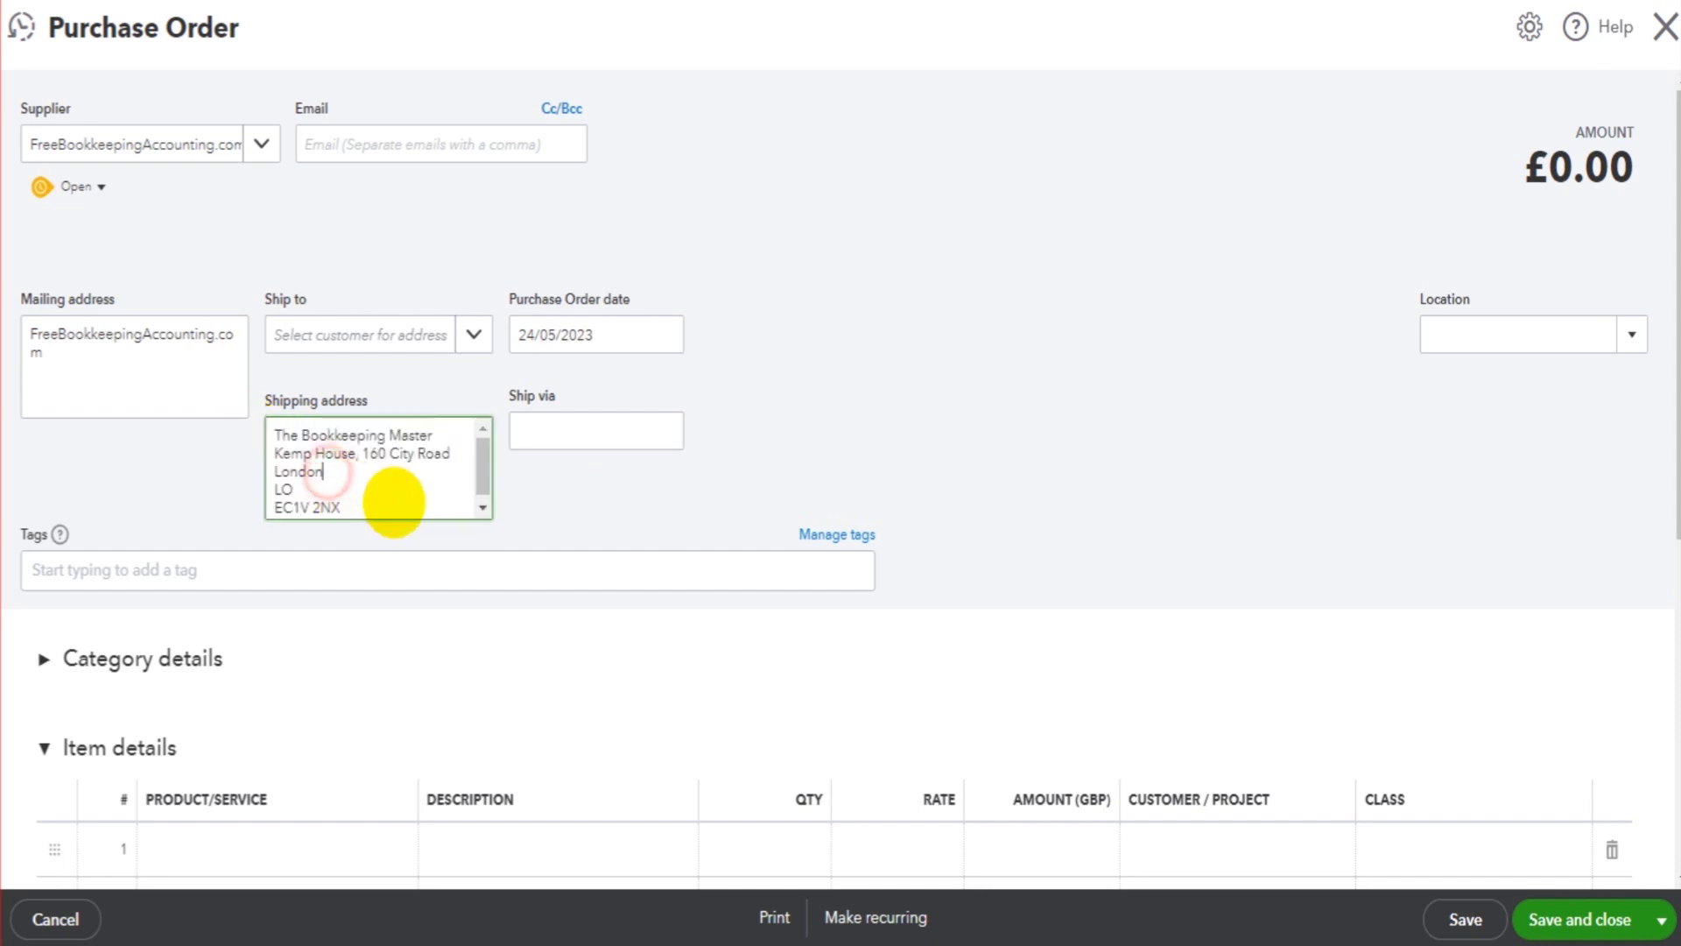
pyautogui.moveTo(376, 506); pyautogui.dragTo(271, 437)
pyautogui.click(383, 493)
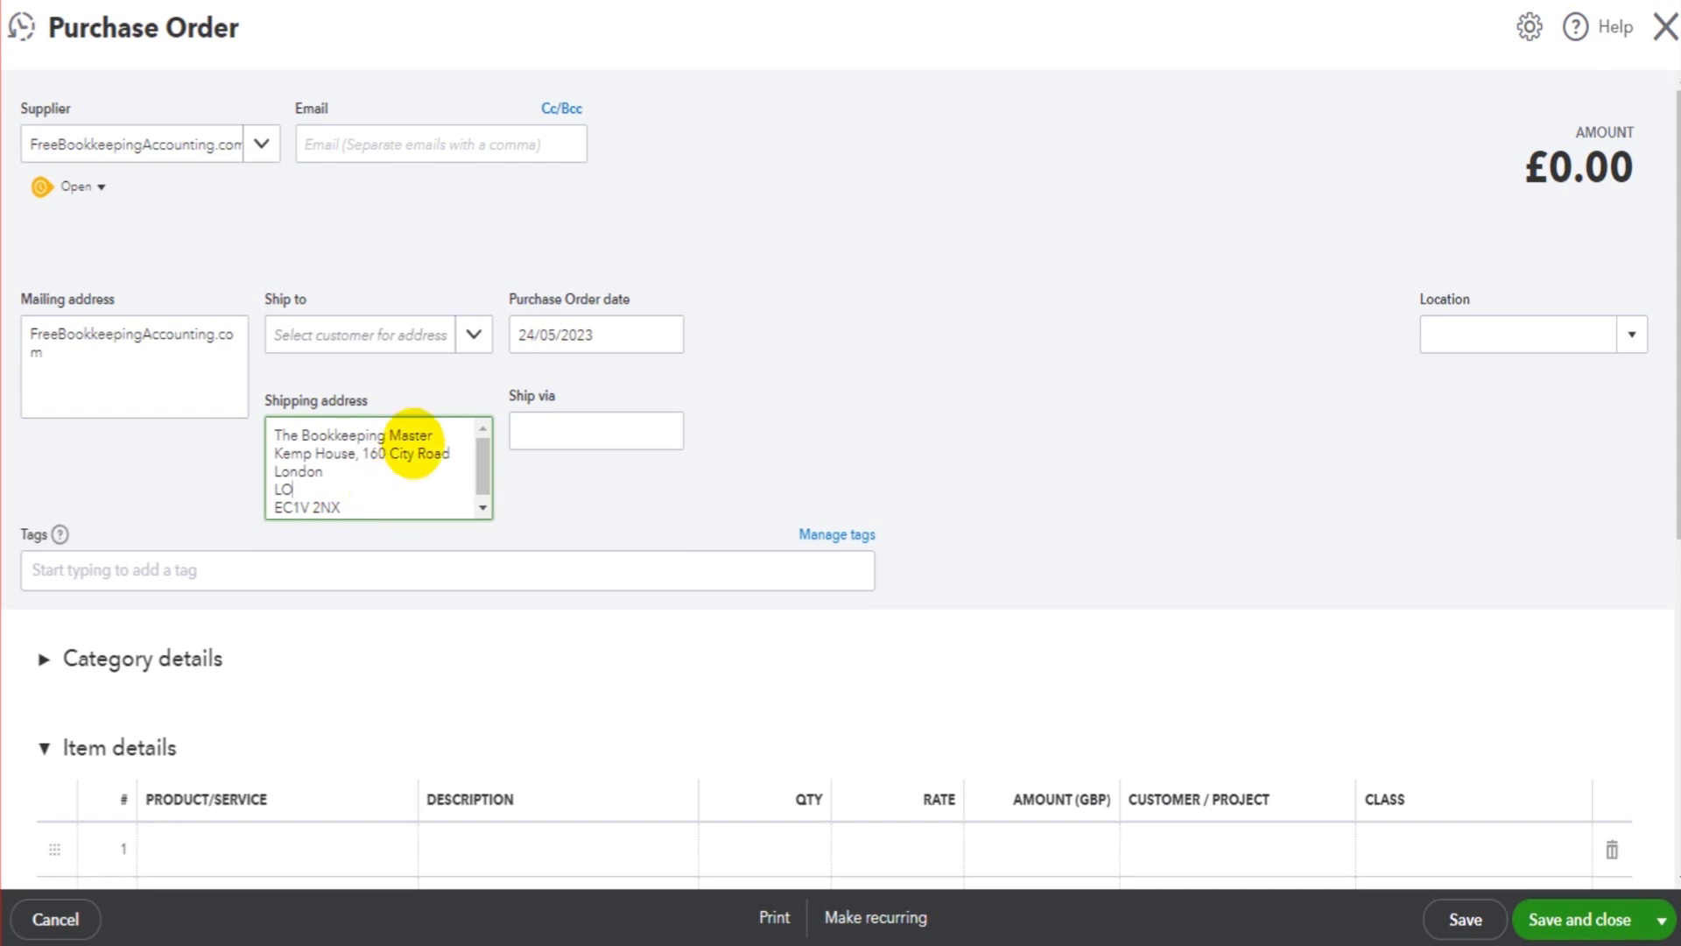
# - Set Ship to as customer Cheeseburger Man and check the filled-in shipping address
pyautogui.click(473, 334)
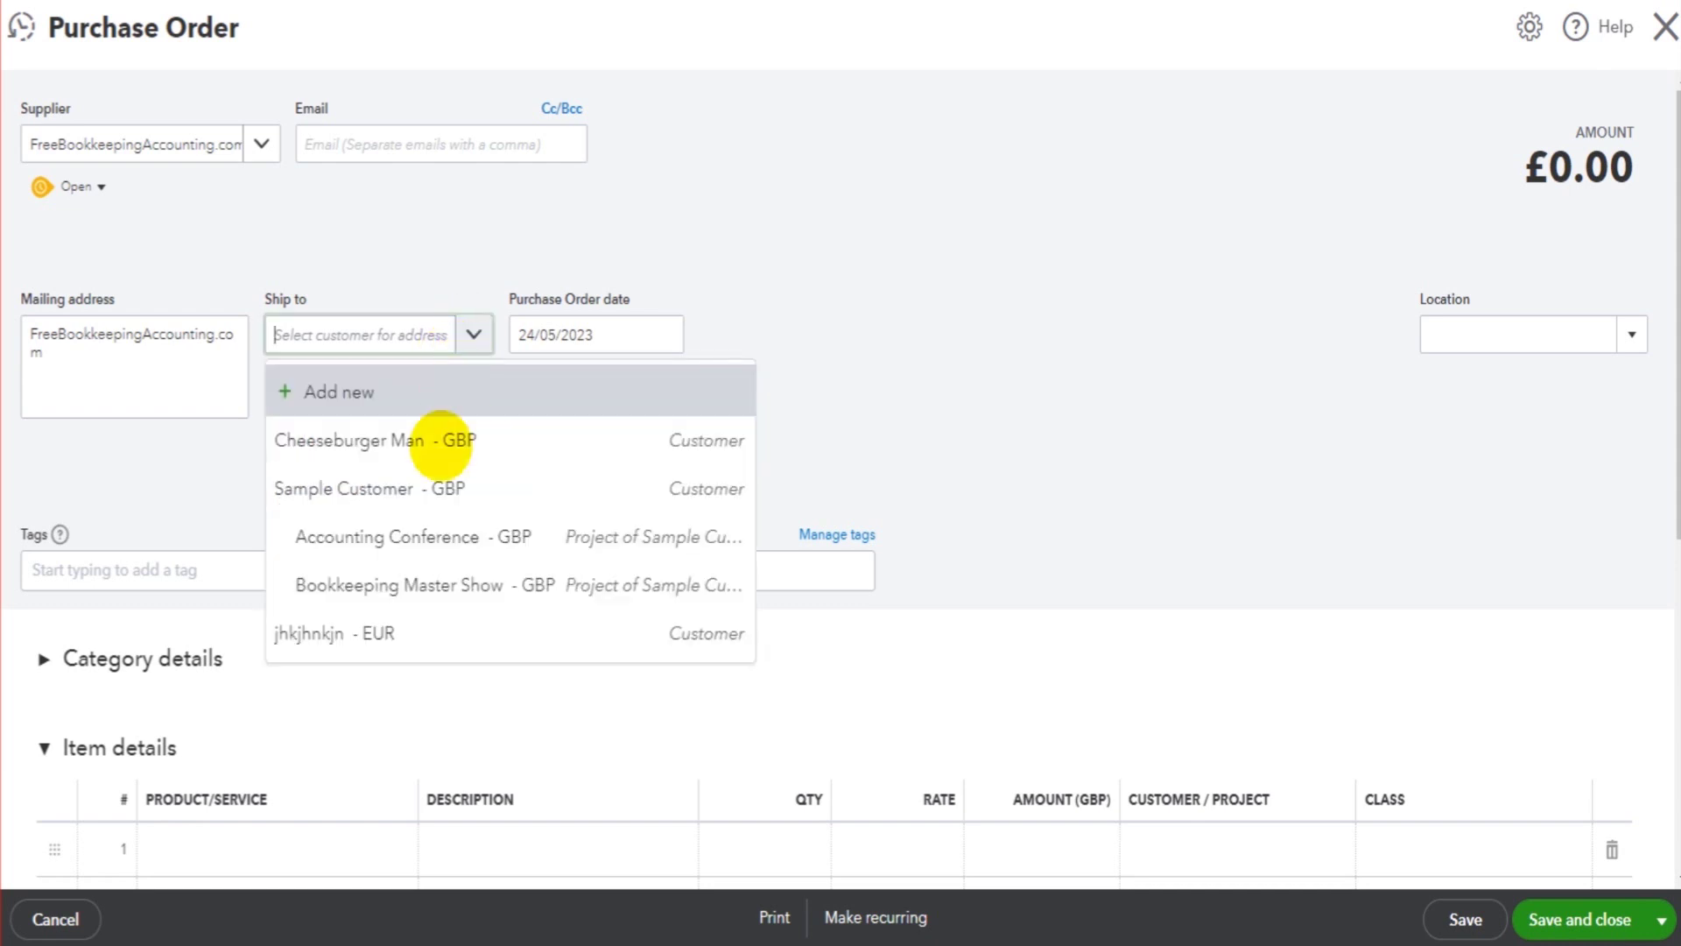
pyautogui.click(1054, 426)
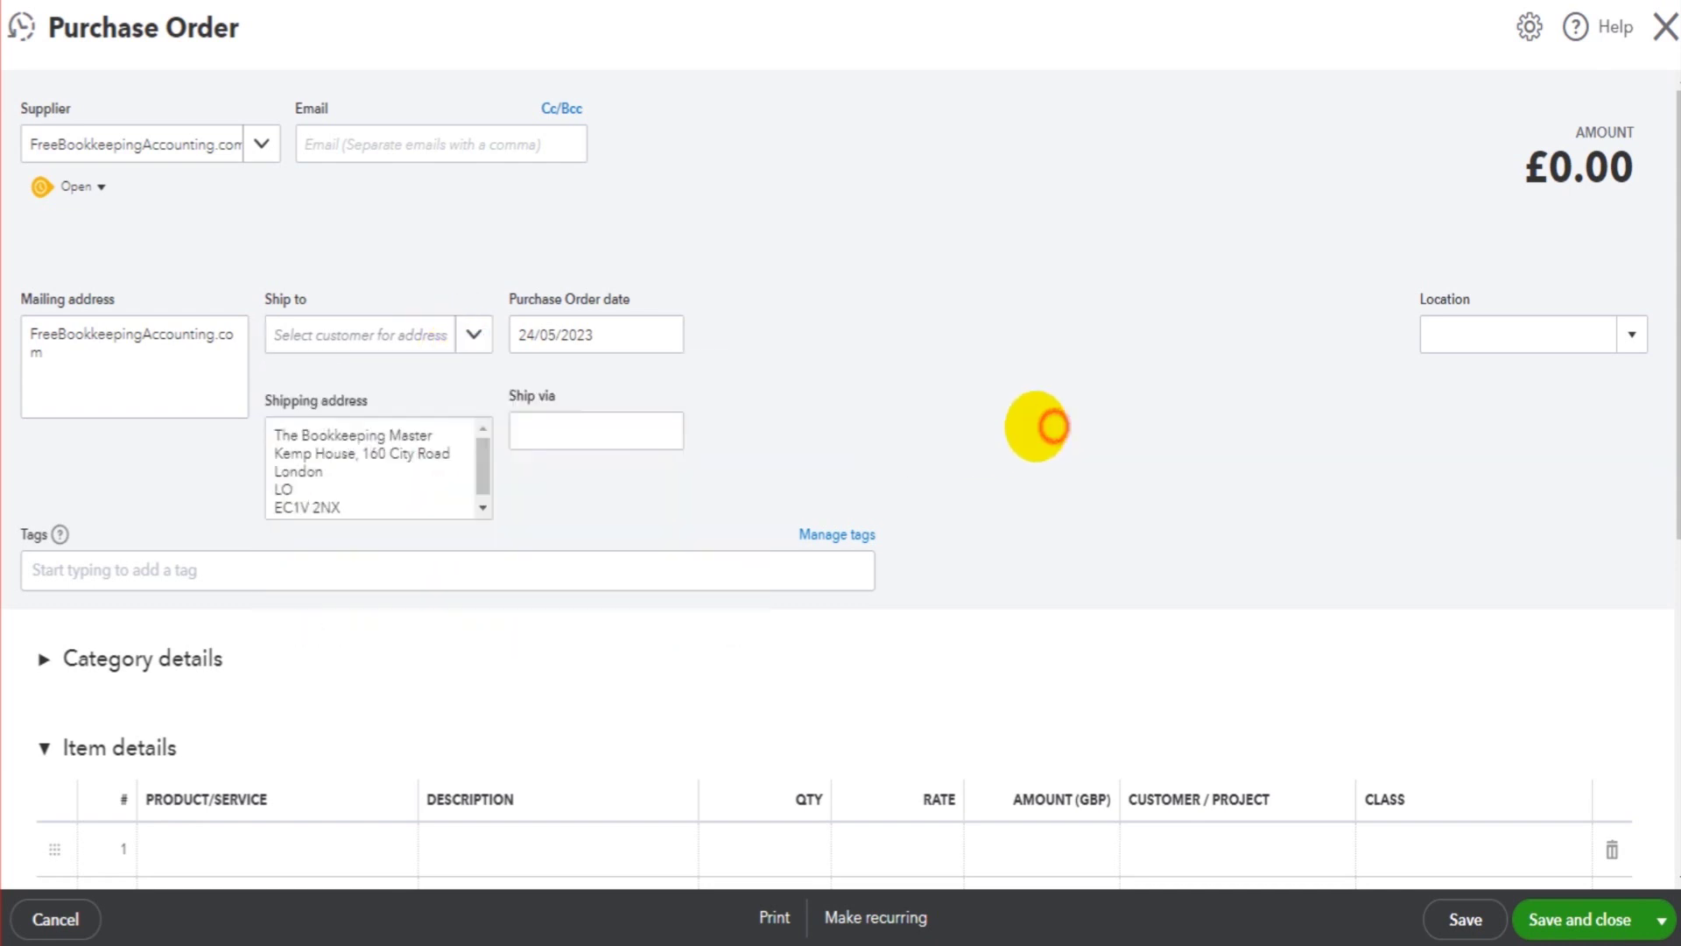
pyautogui.click(467, 333)
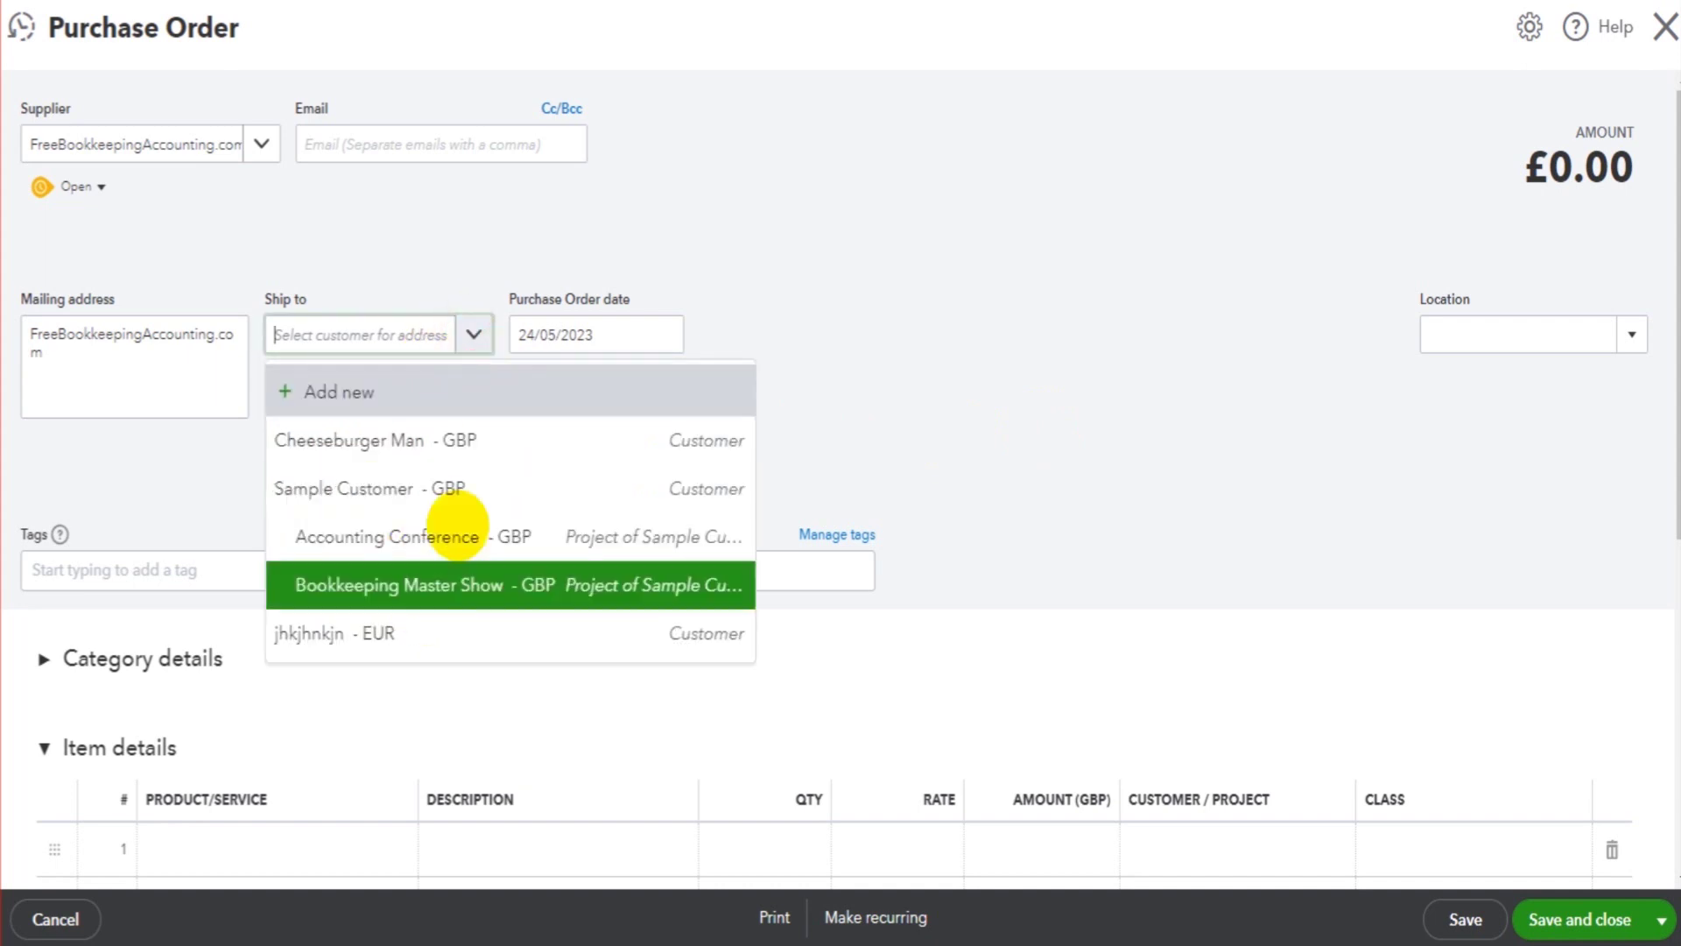
pyautogui.click(1010, 438)
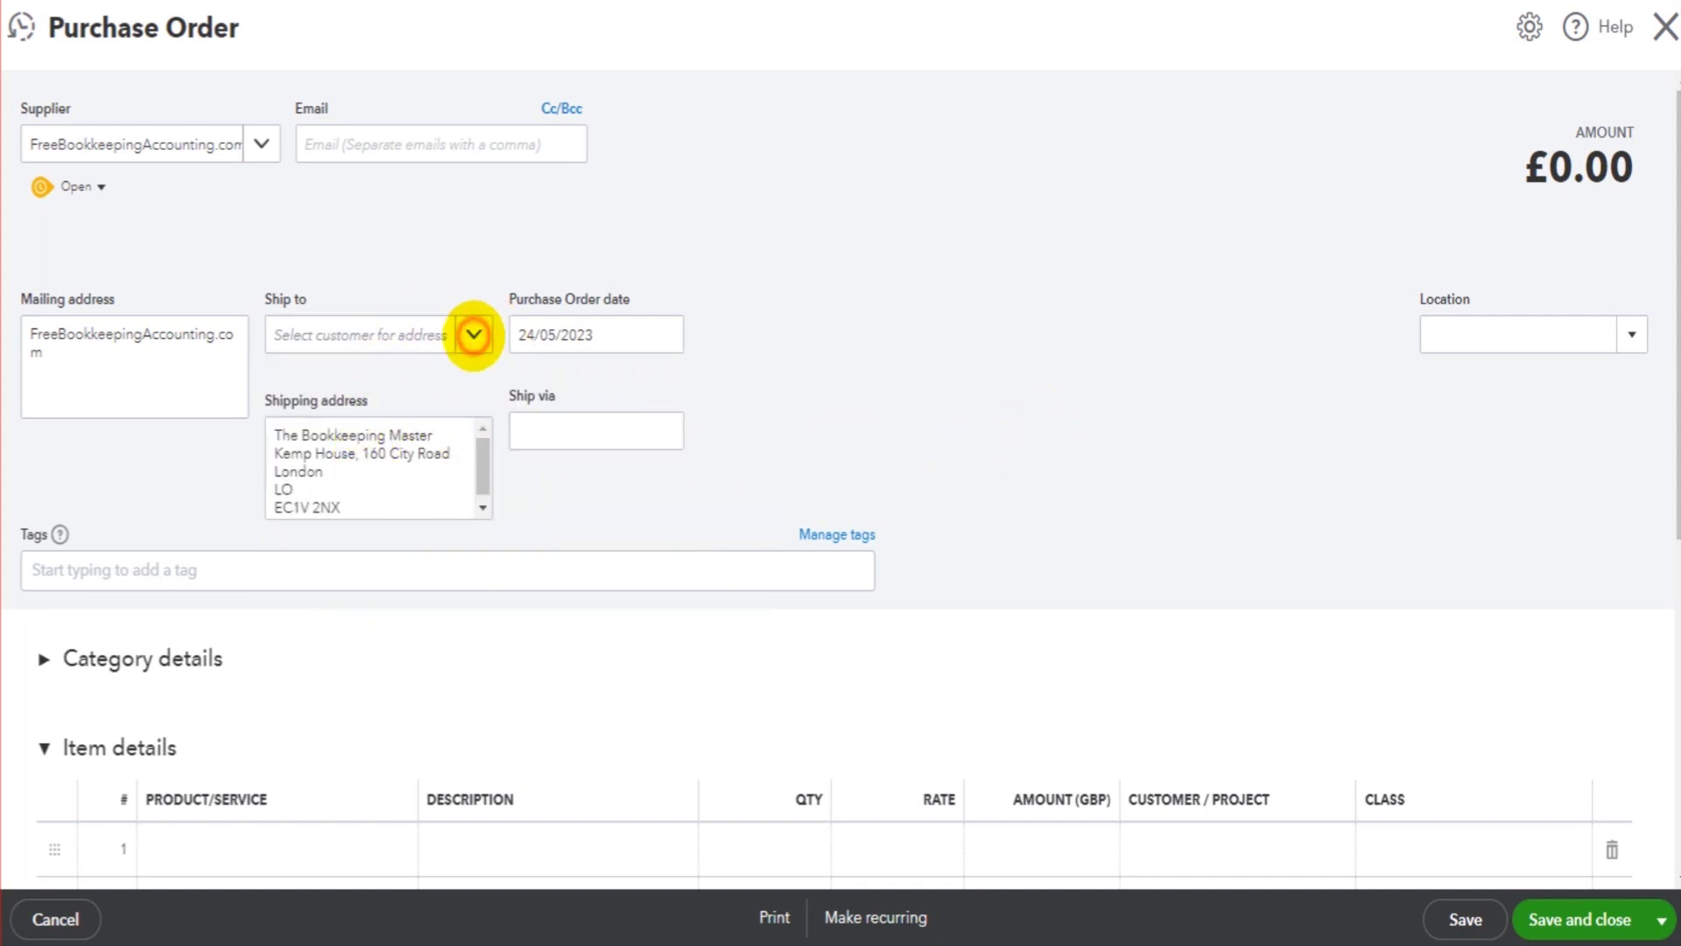
pyautogui.click(473, 334)
pyautogui.click(394, 440)
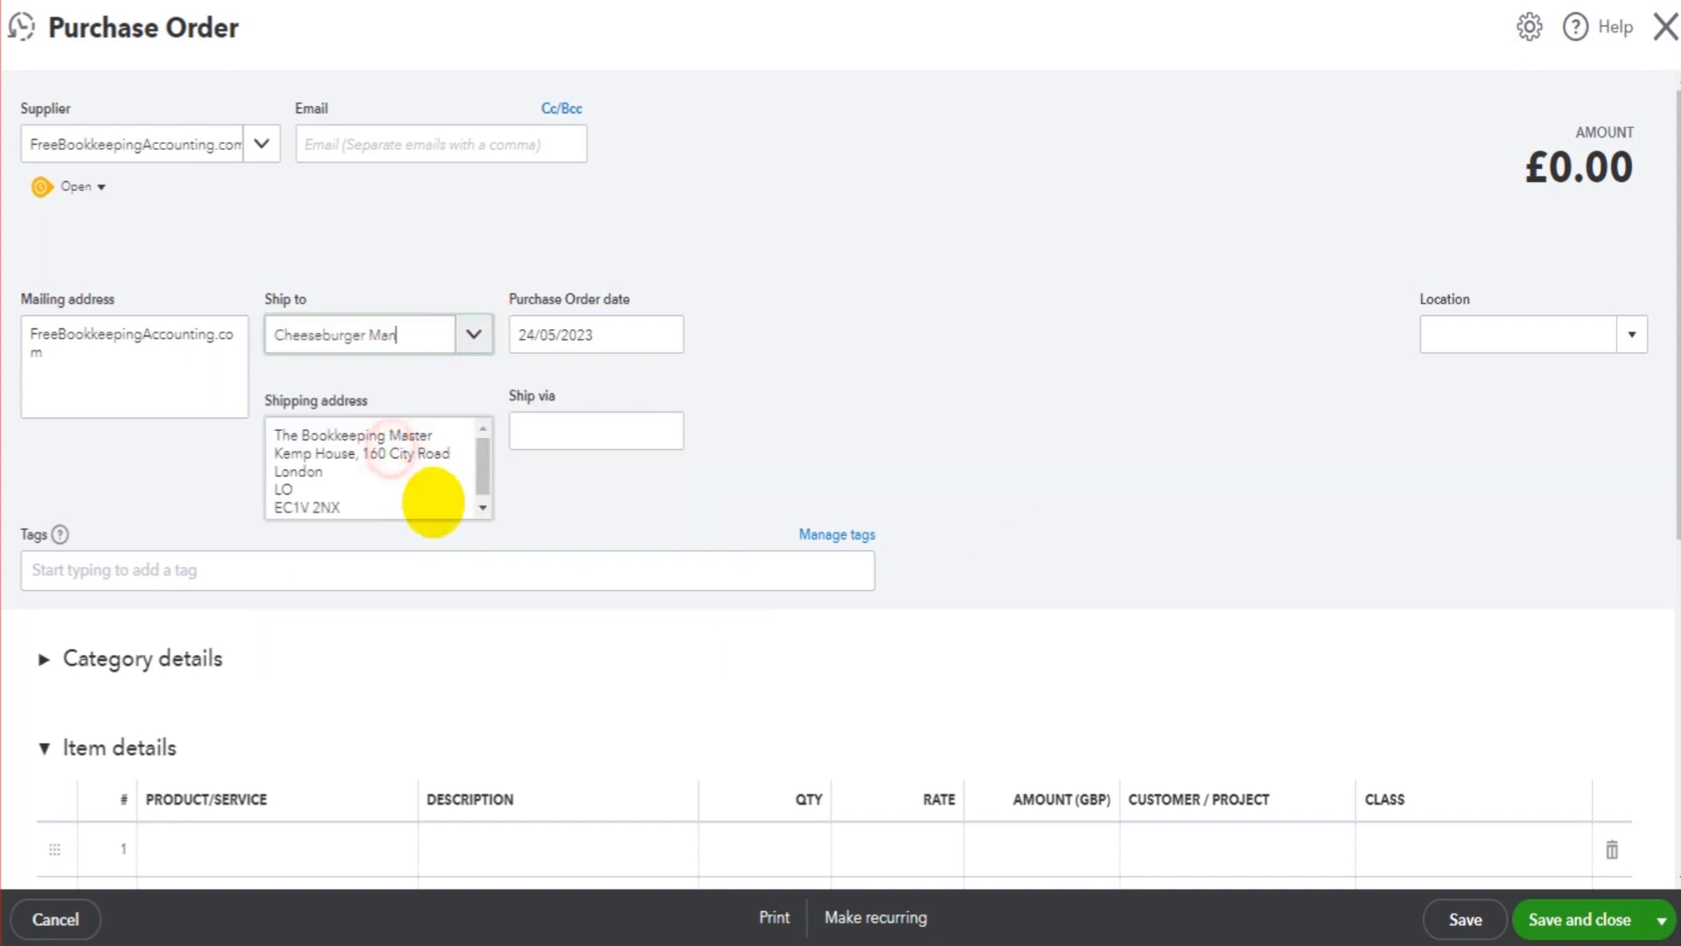
pyautogui.moveTo(374, 488); pyautogui.dragTo(281, 431)
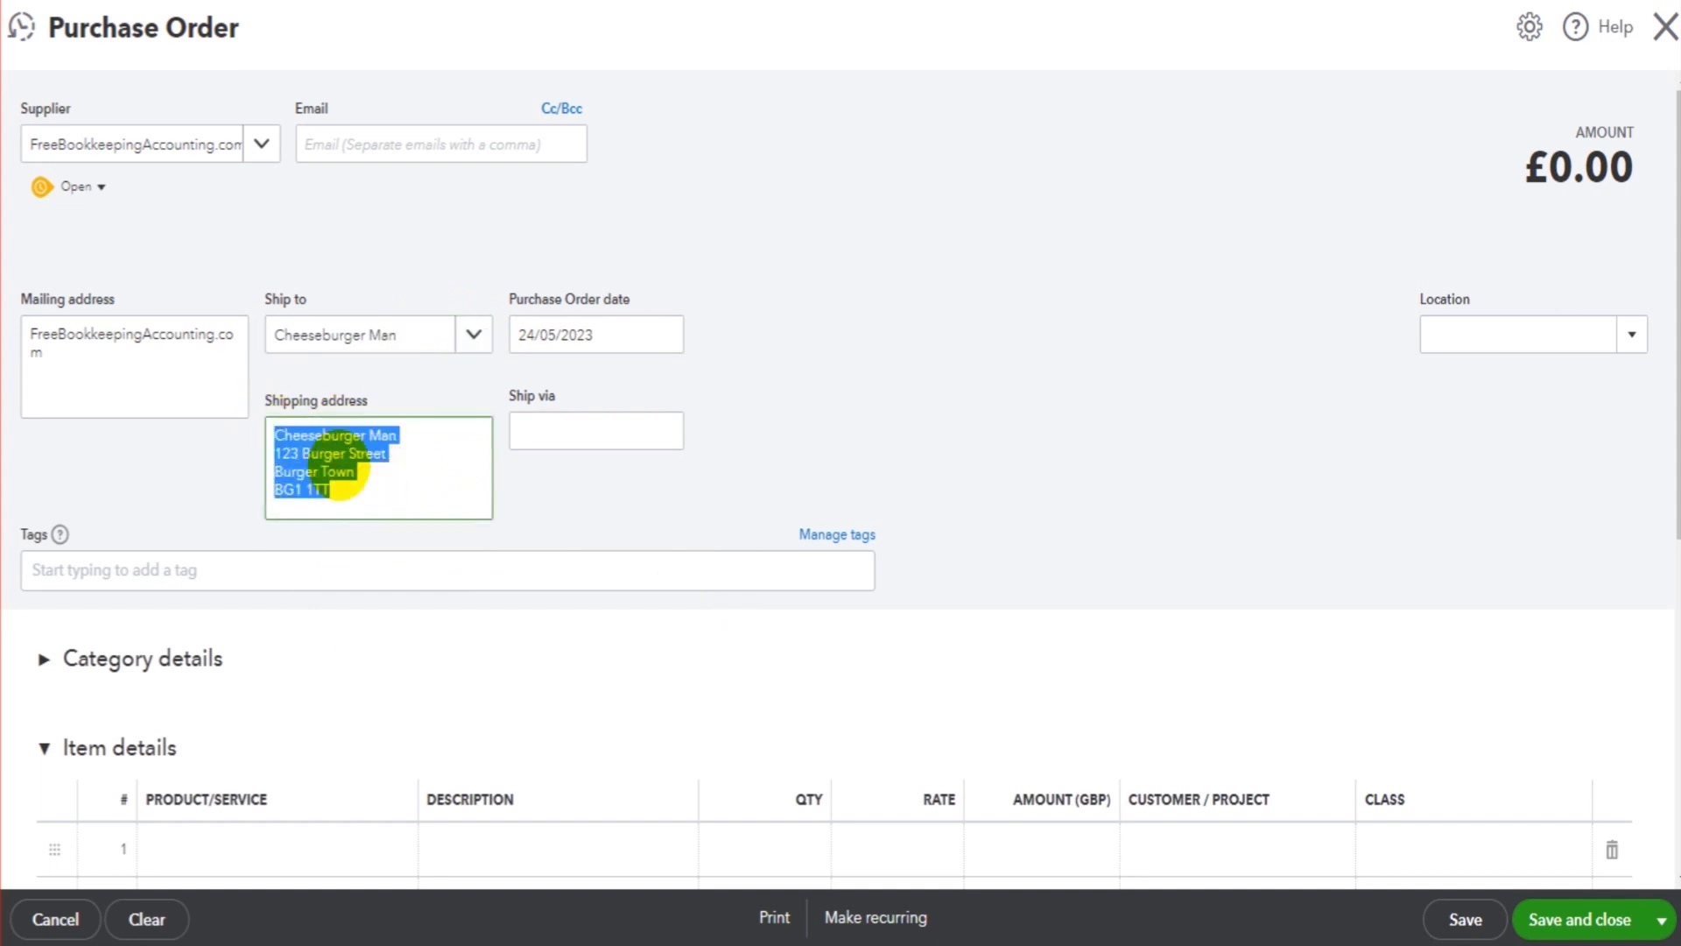
pyautogui.click(368, 484)
pyautogui.moveTo(375, 496); pyautogui.dragTo(277, 449)
pyautogui.click(390, 497)
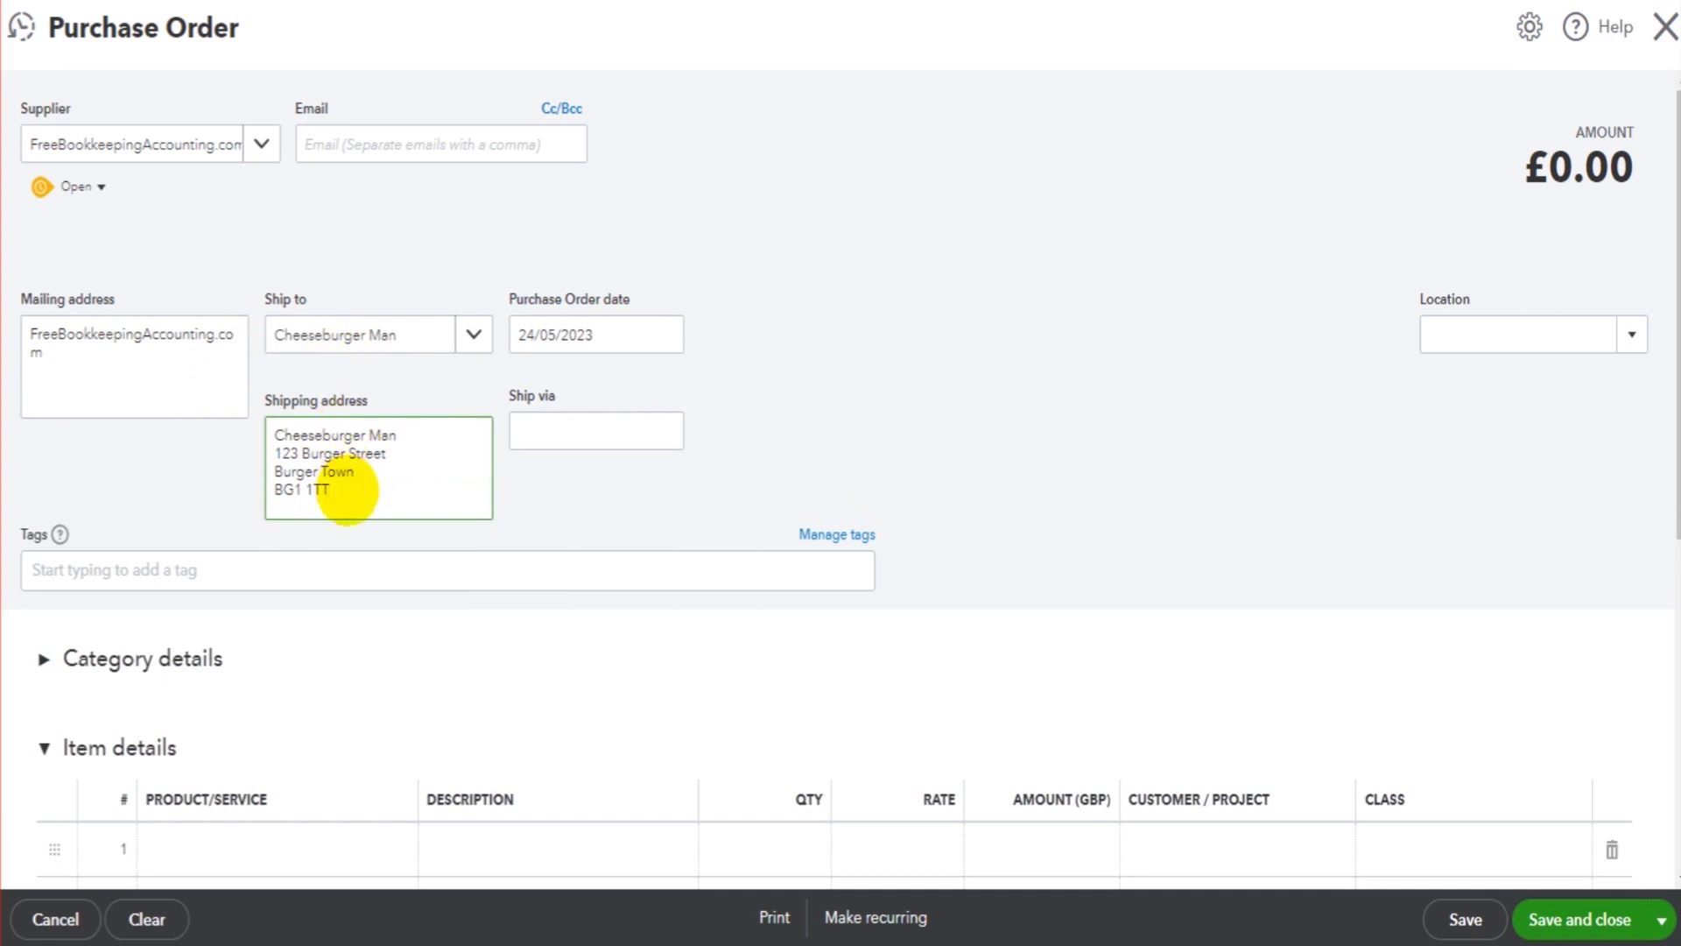
# - Open the first item line, show the category details table and browse the product list
pyautogui.scroll(-2, 540, 607)
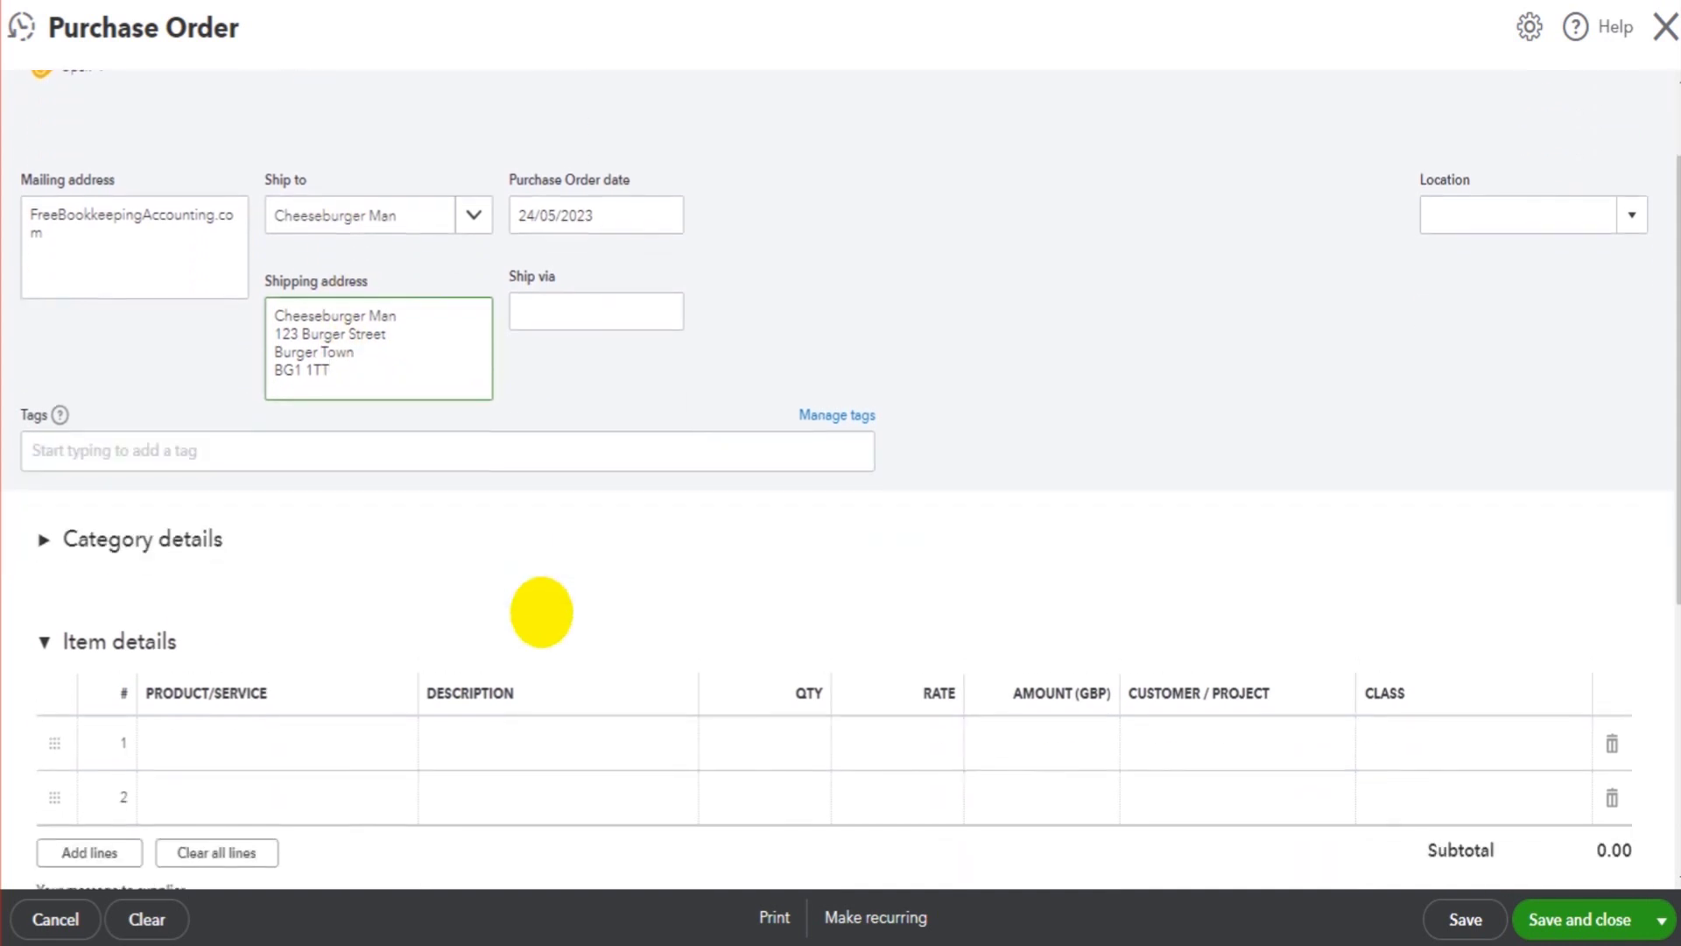
pyautogui.scroll(2, 191, 230)
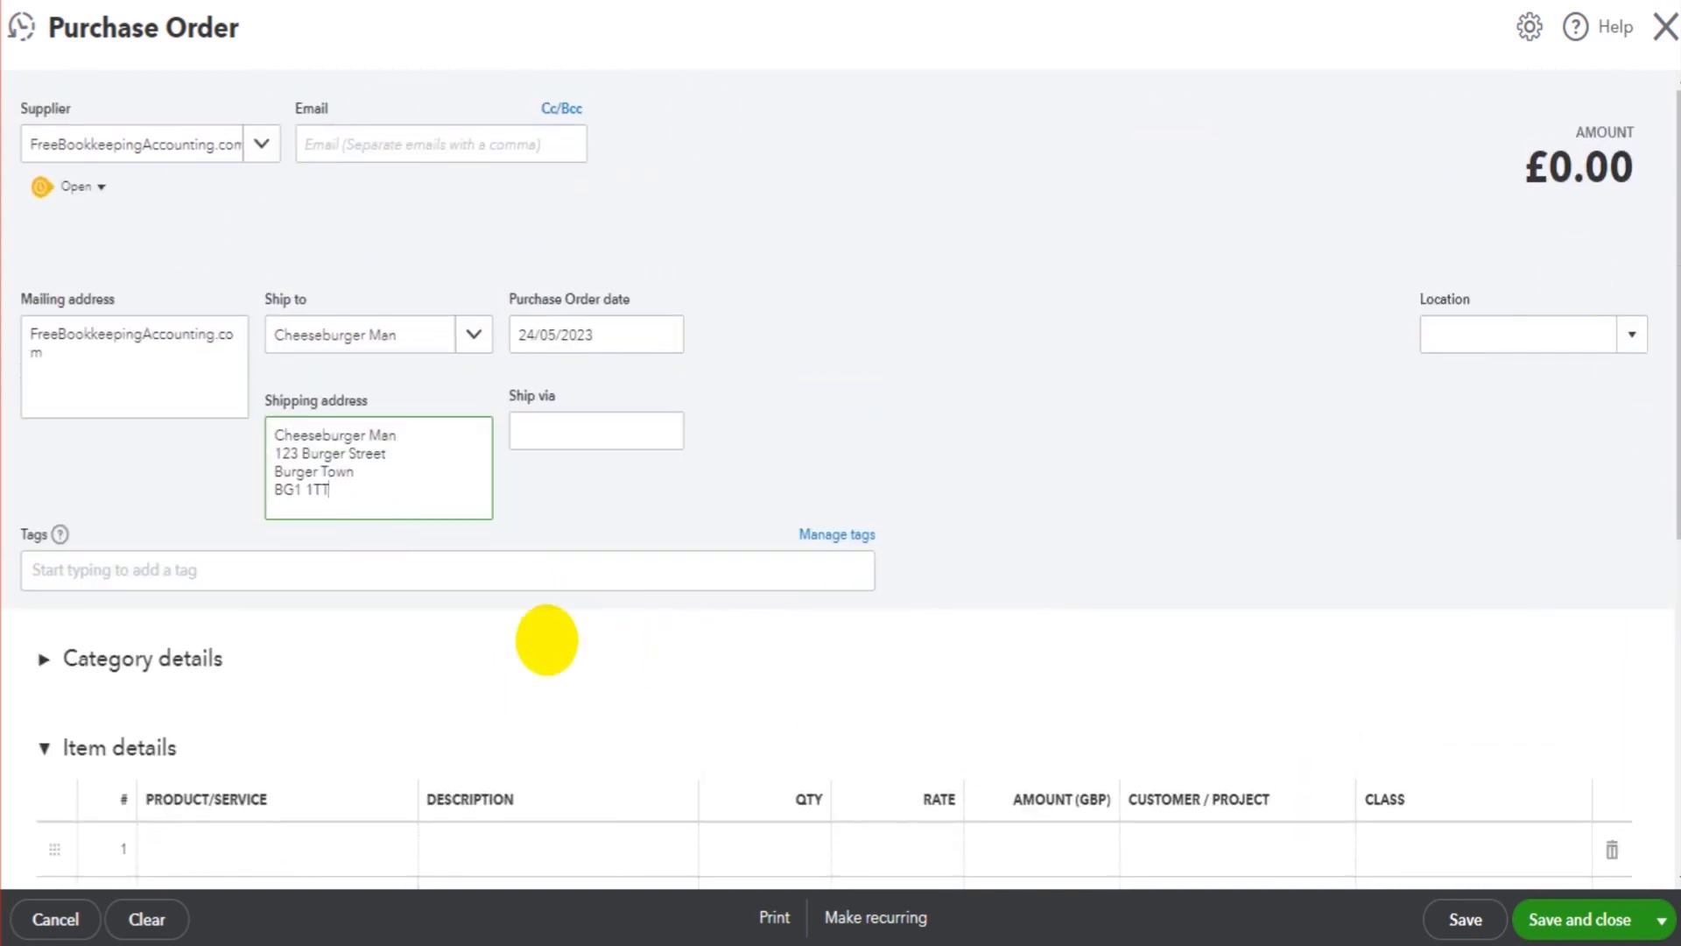
pyautogui.scroll(-3, 514, 675)
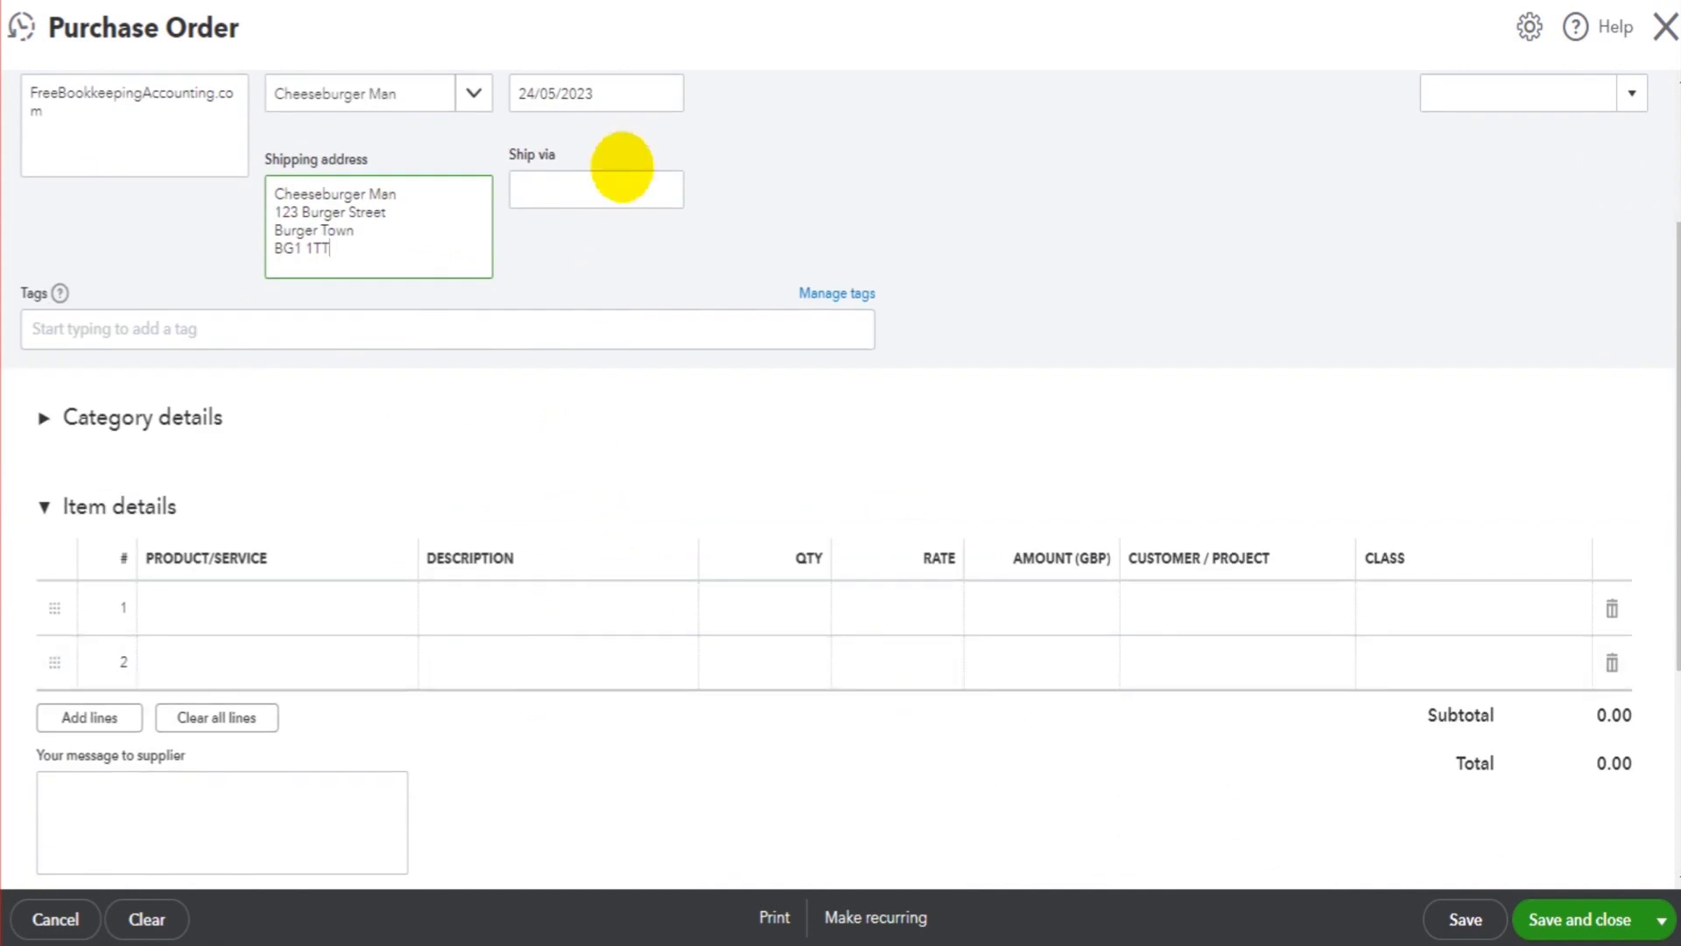
pyautogui.scroll(3, 666, 368)
pyautogui.scroll(-3, 762, 713)
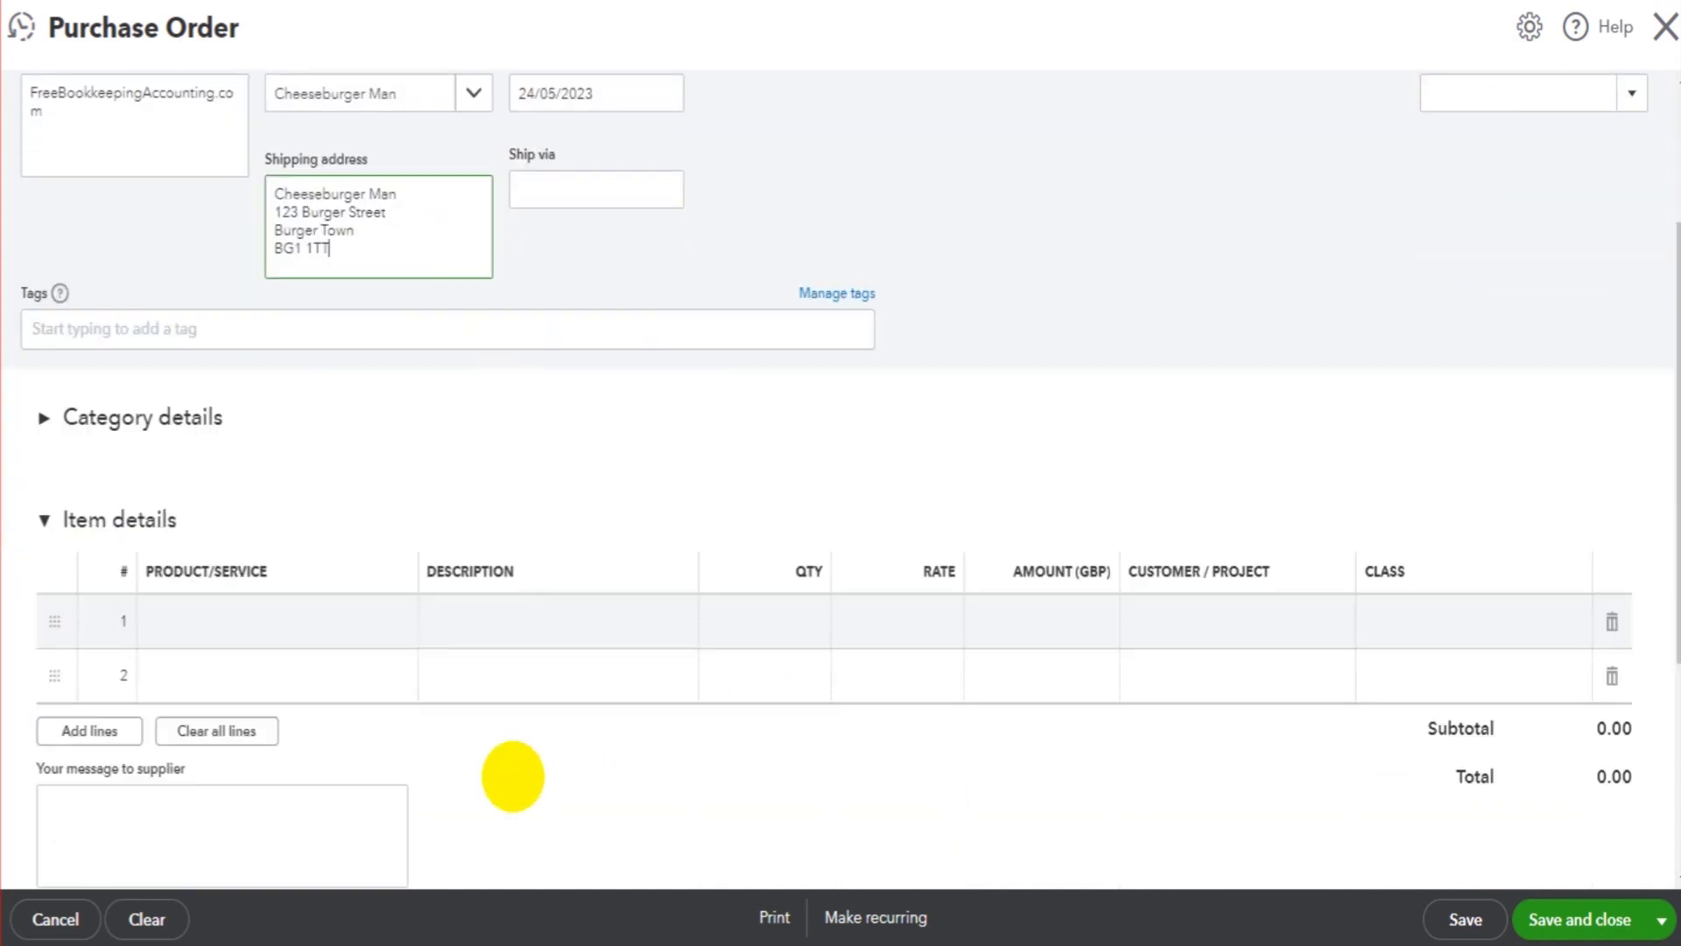
pyautogui.click(275, 604)
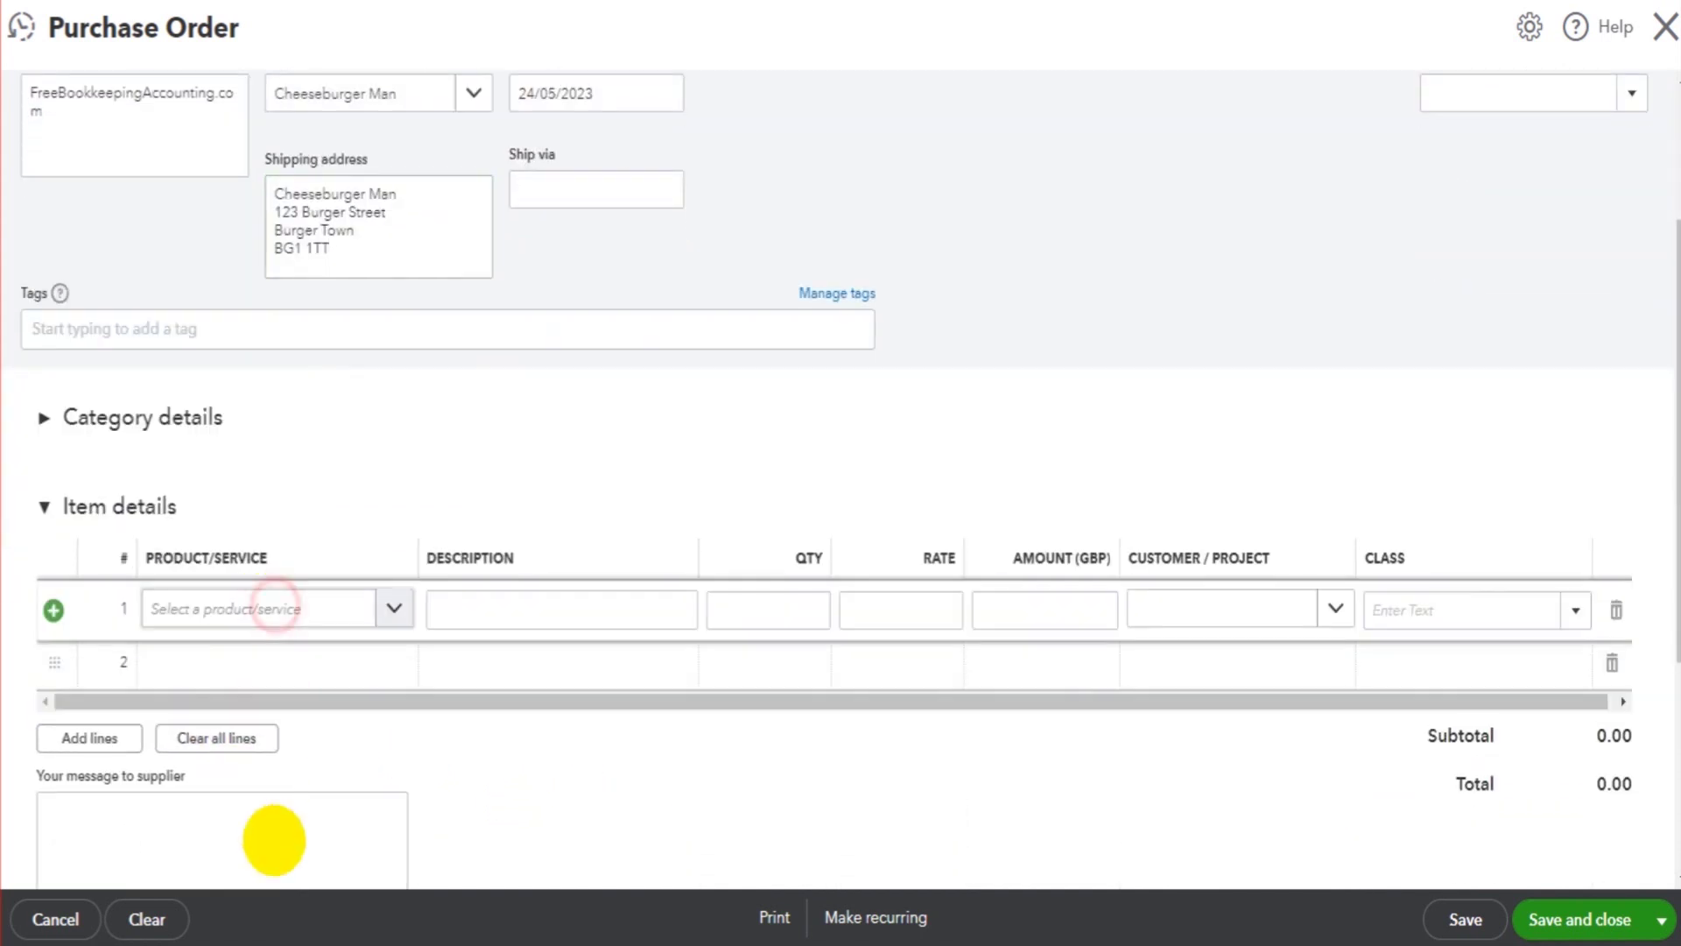
pyautogui.click(41, 420)
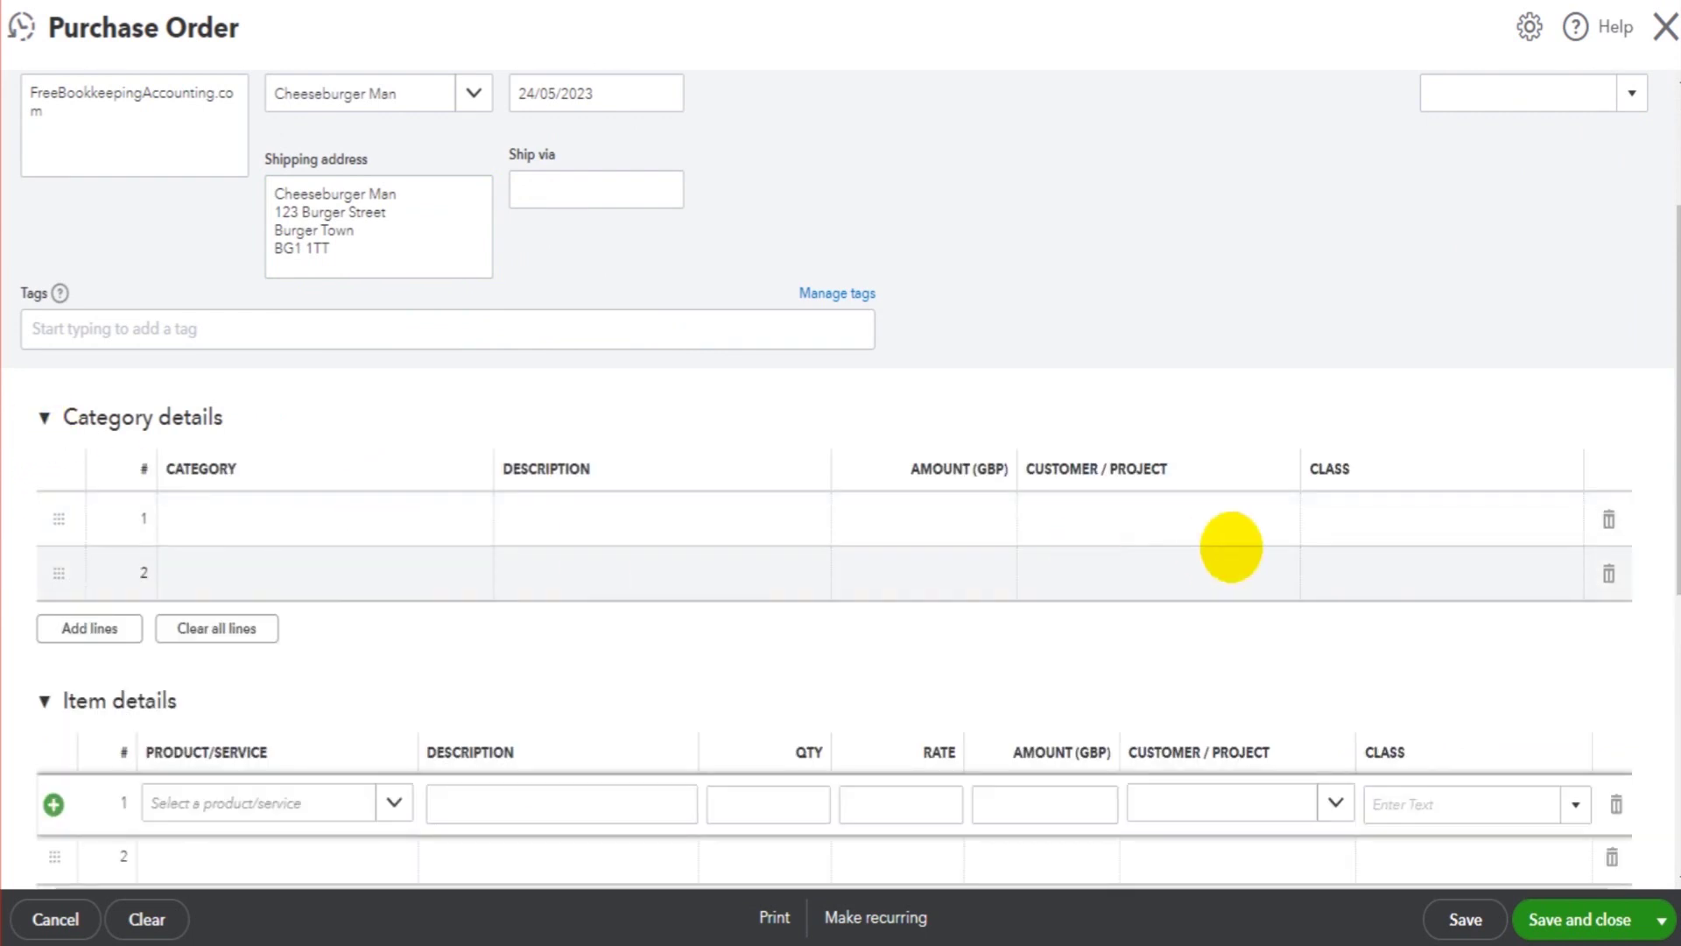
pyautogui.scroll(-2, 285, 754)
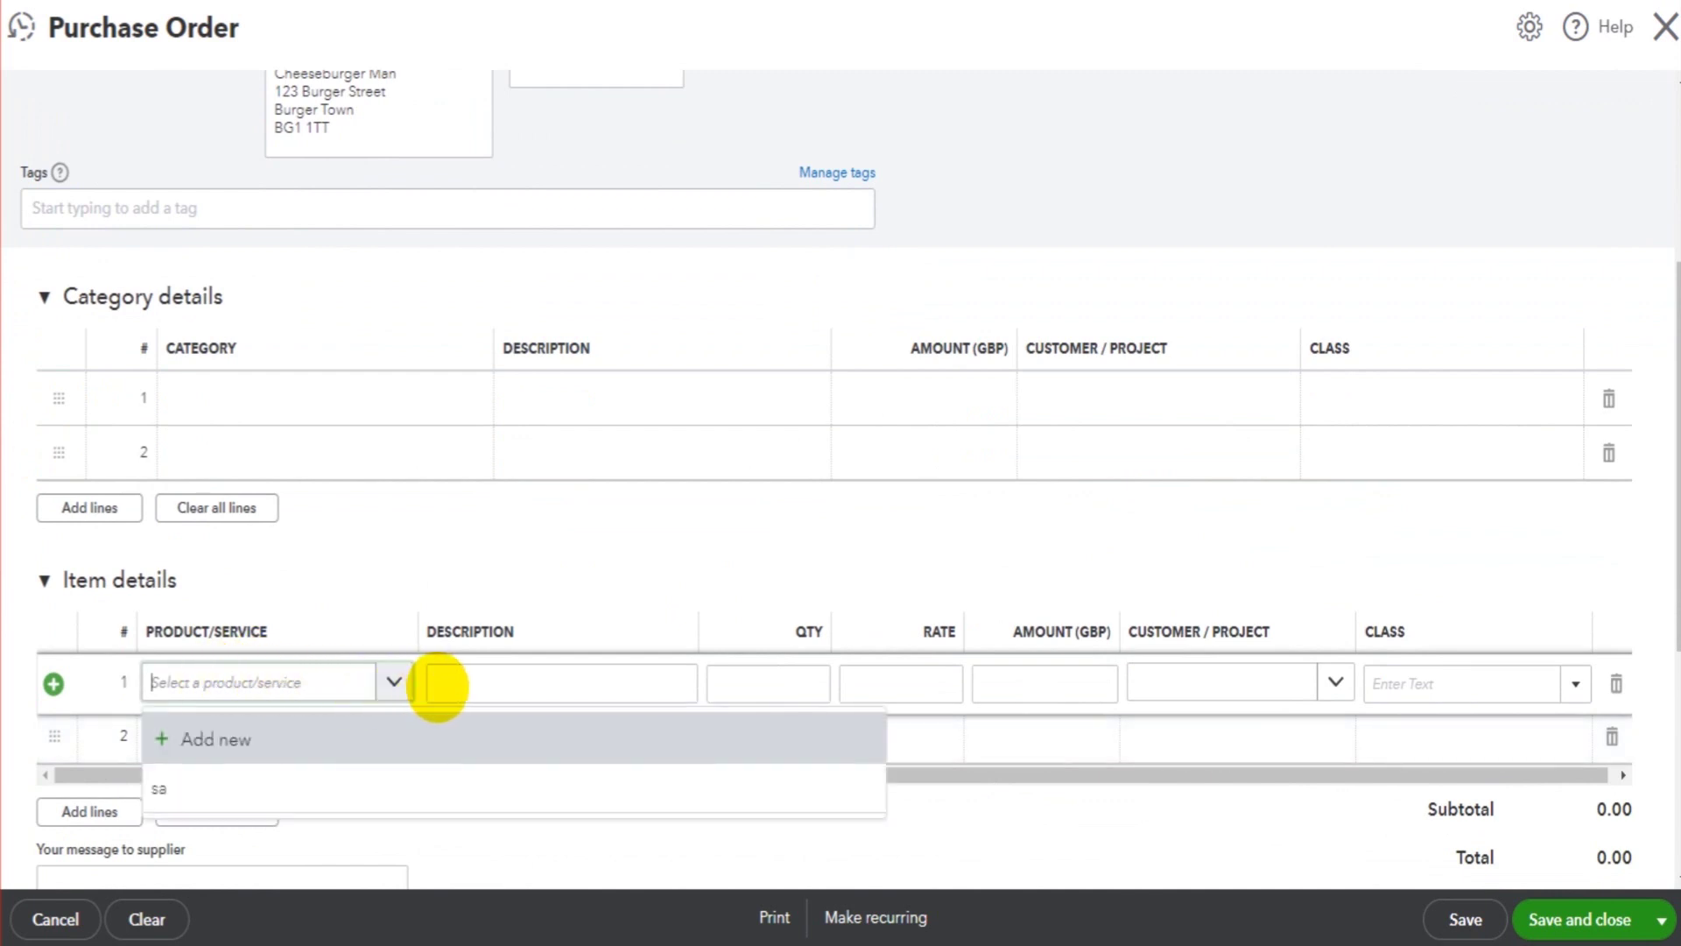
pyautogui.click(439, 683)
pyautogui.click(420, 681)
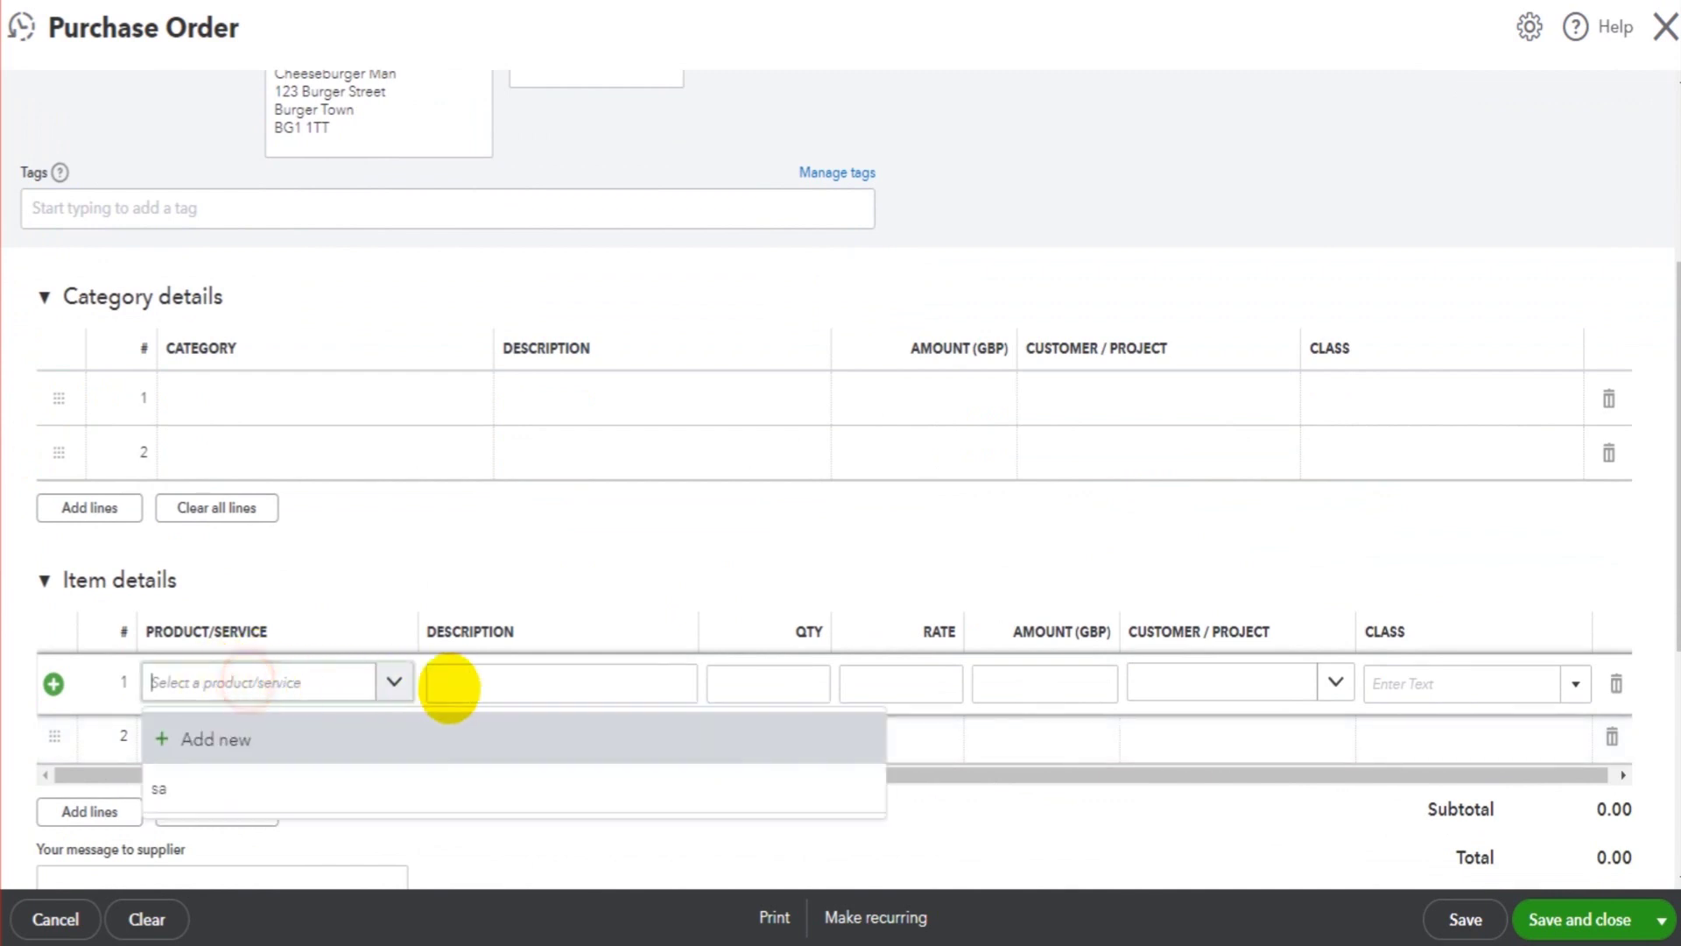
pyautogui.click(491, 678)
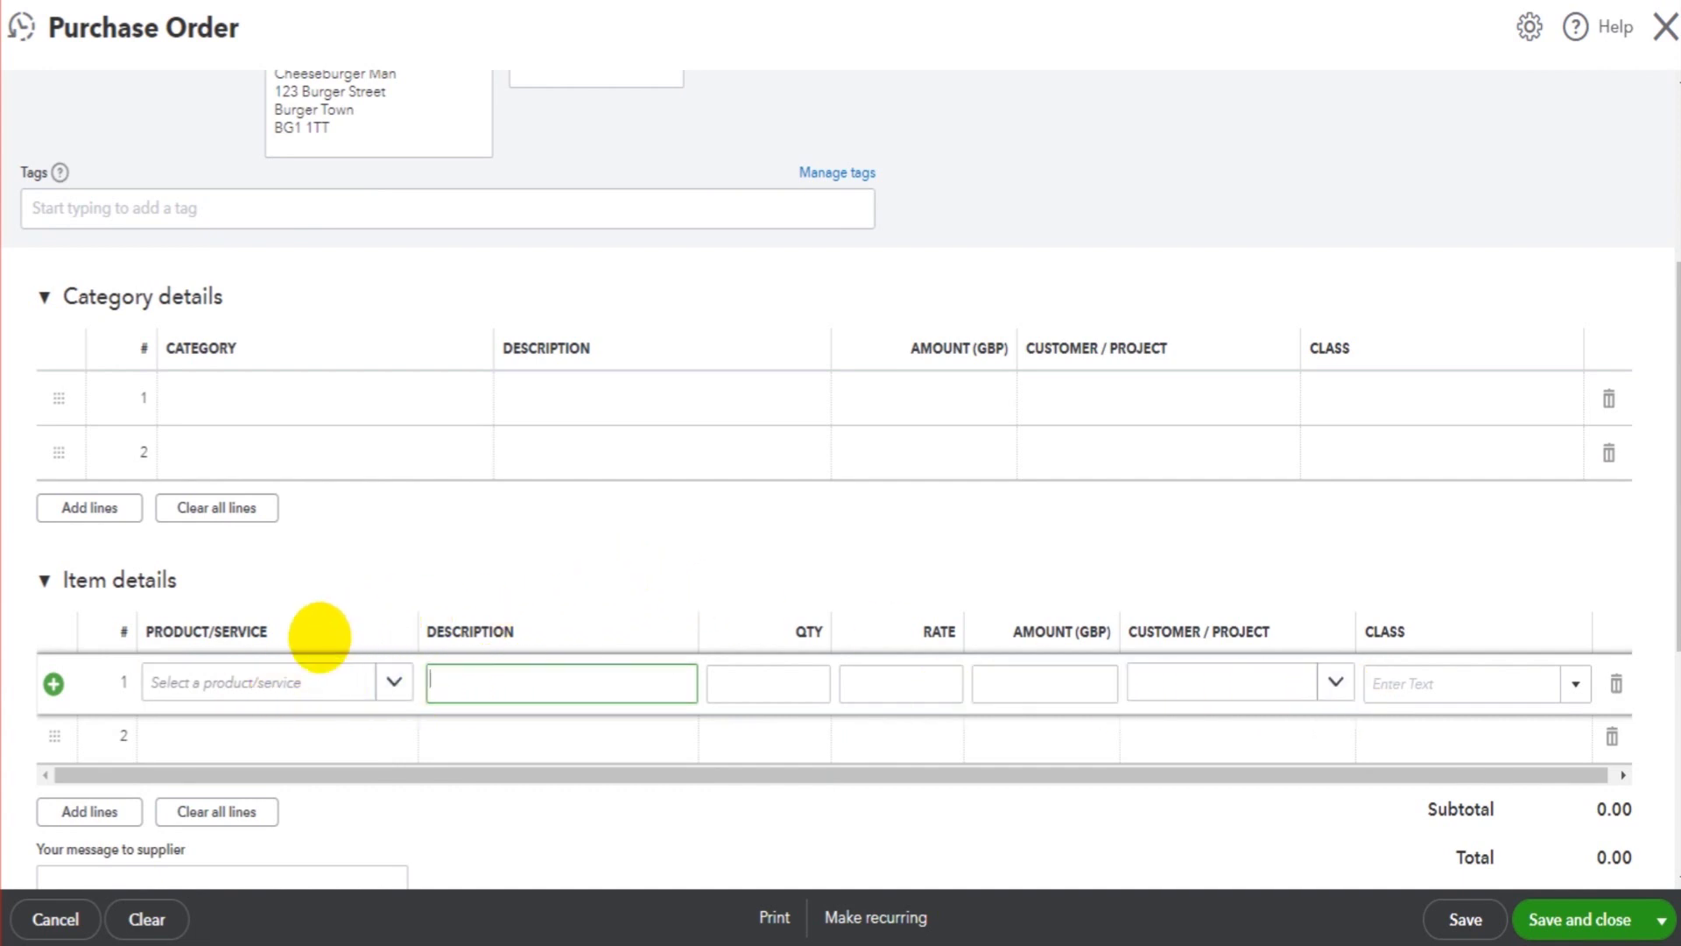
# - Browse the expense categories on a category line, then dismiss them without choosing
pyautogui.scroll(2, 270, 429)
pyautogui.click(244, 521)
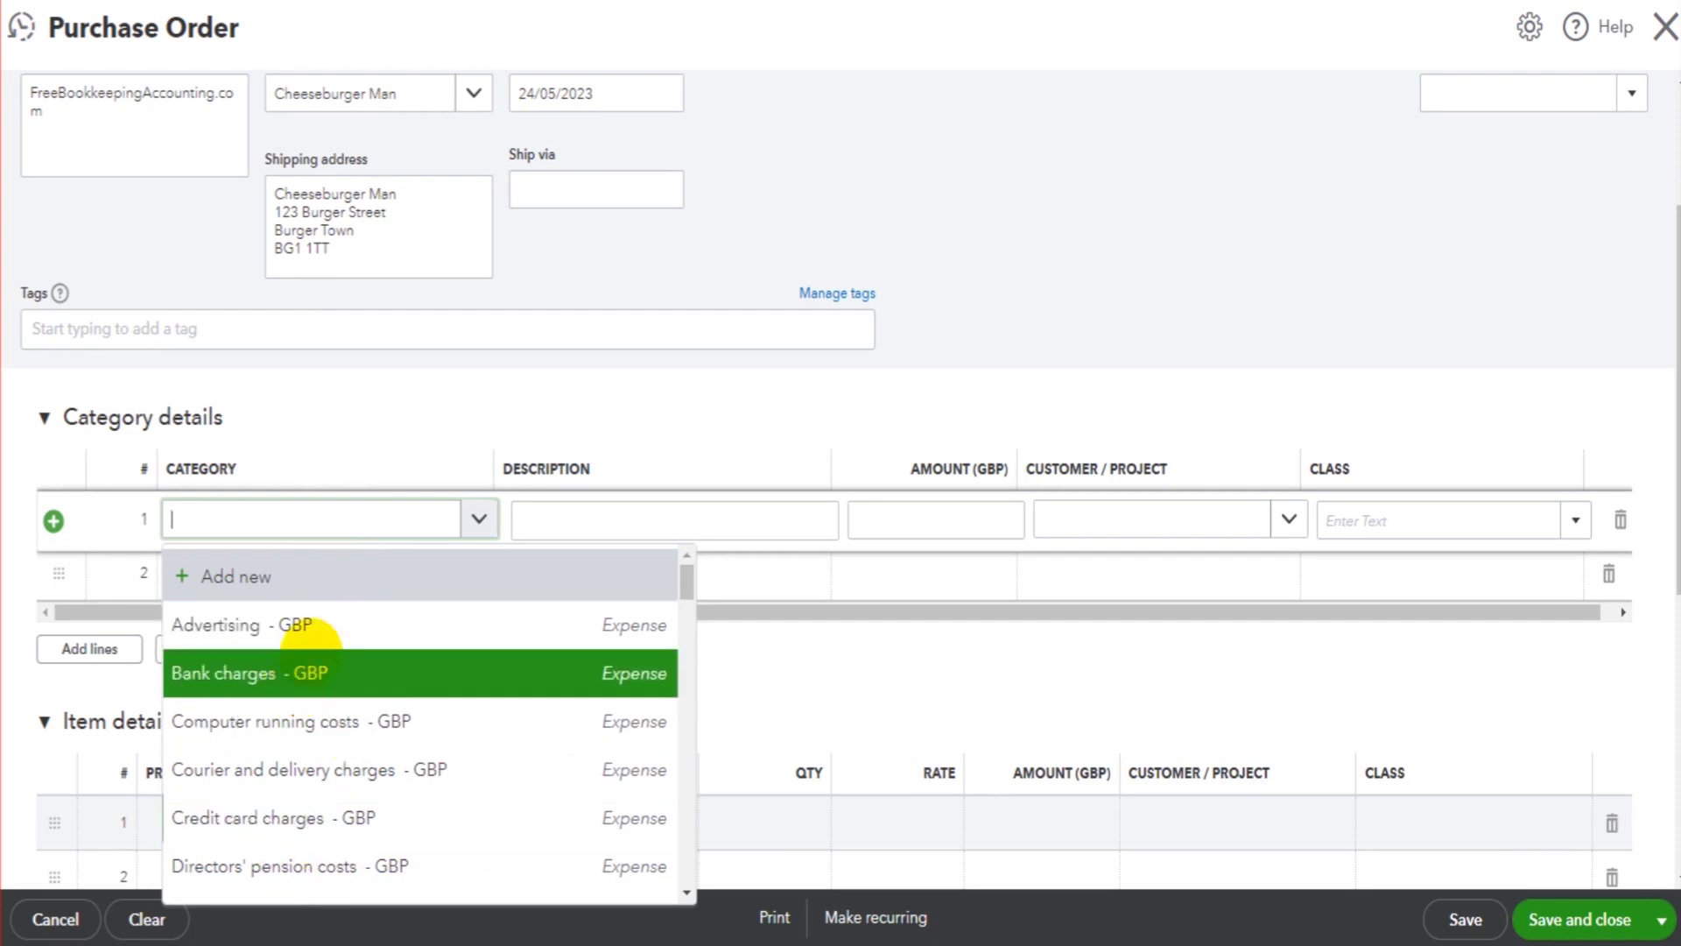
pyautogui.scroll(-5, 312, 792)
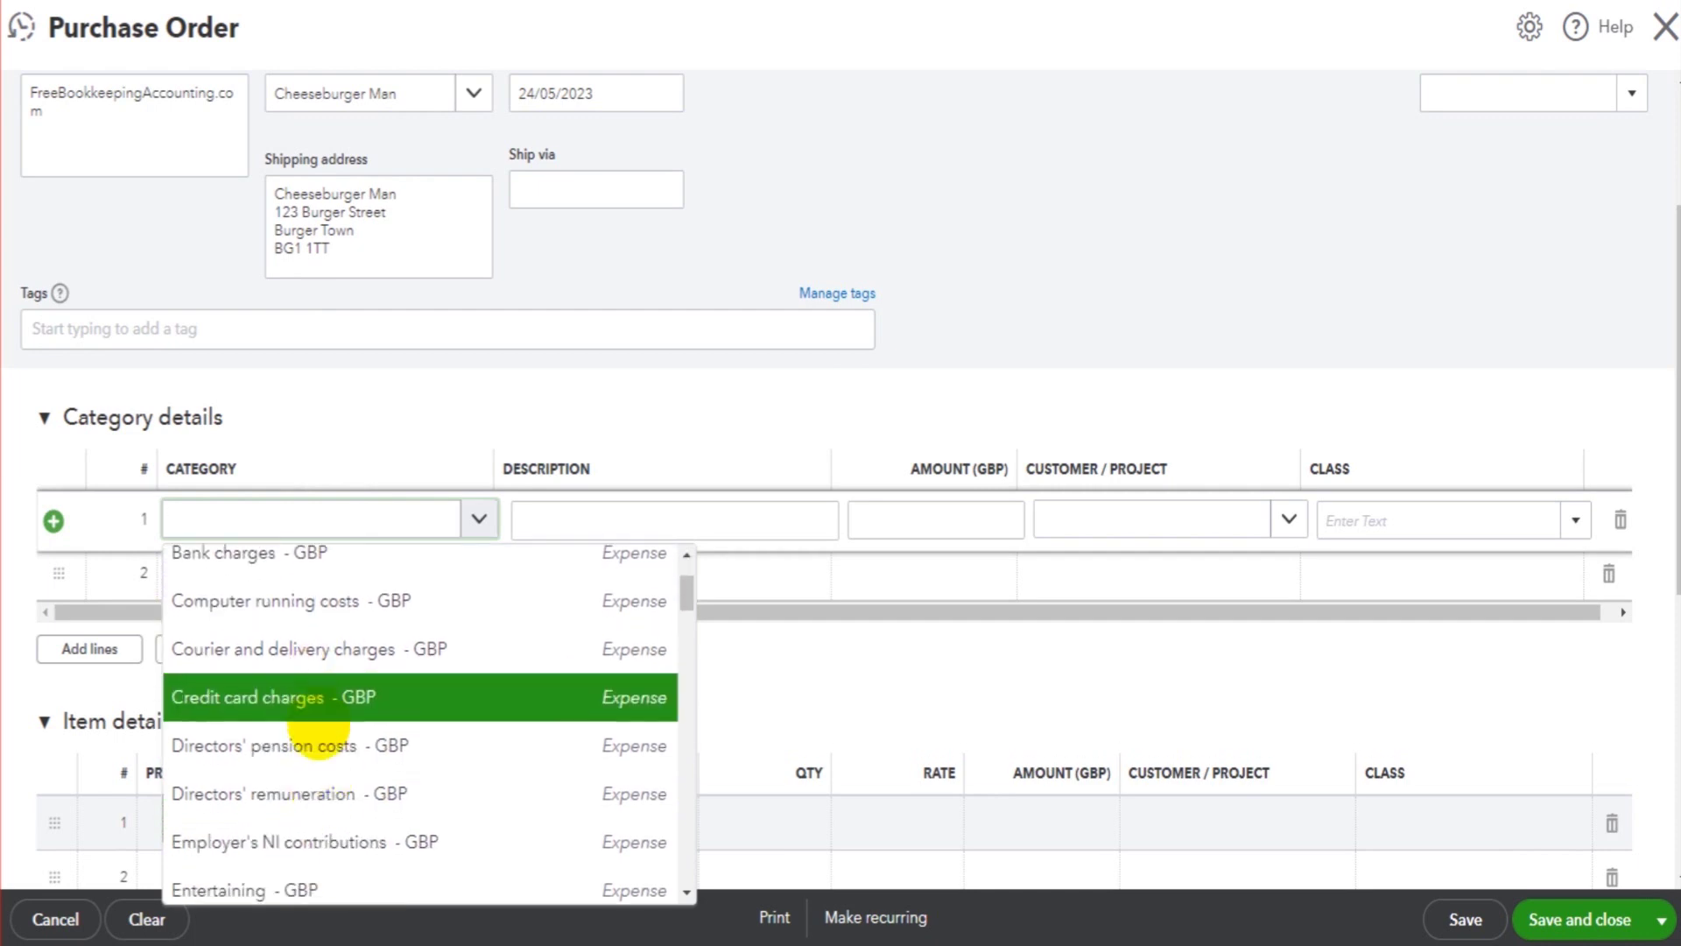
pyautogui.scroll(3, 320, 705)
pyautogui.scroll(-5, 301, 645)
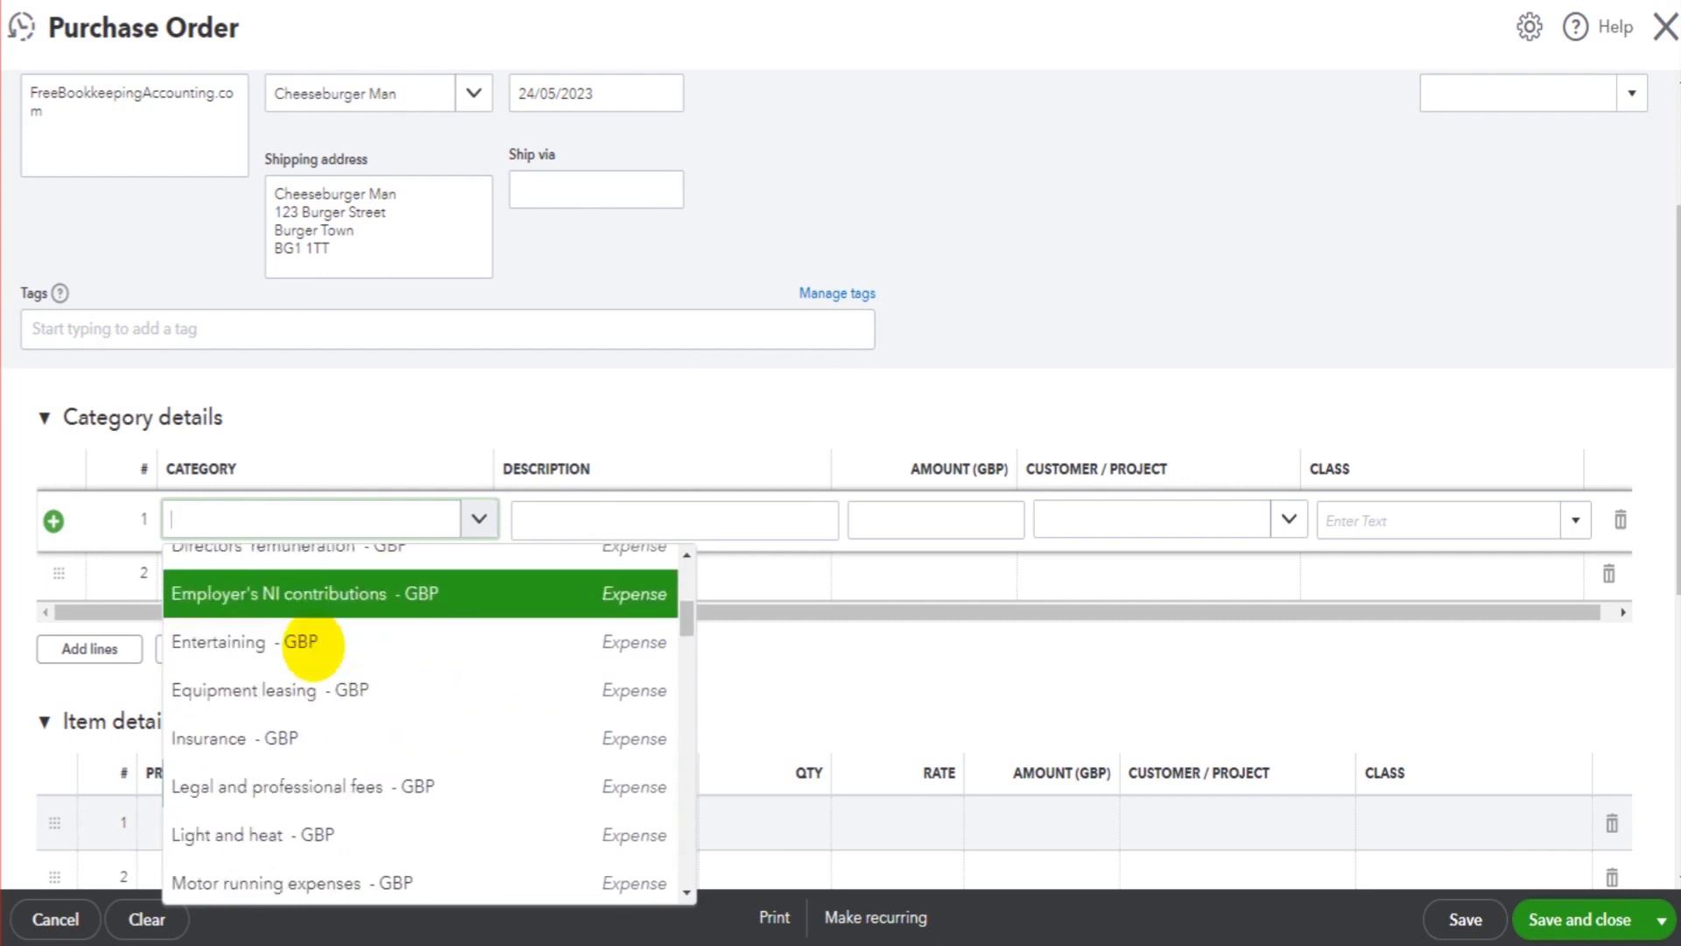
pyautogui.click(832, 688)
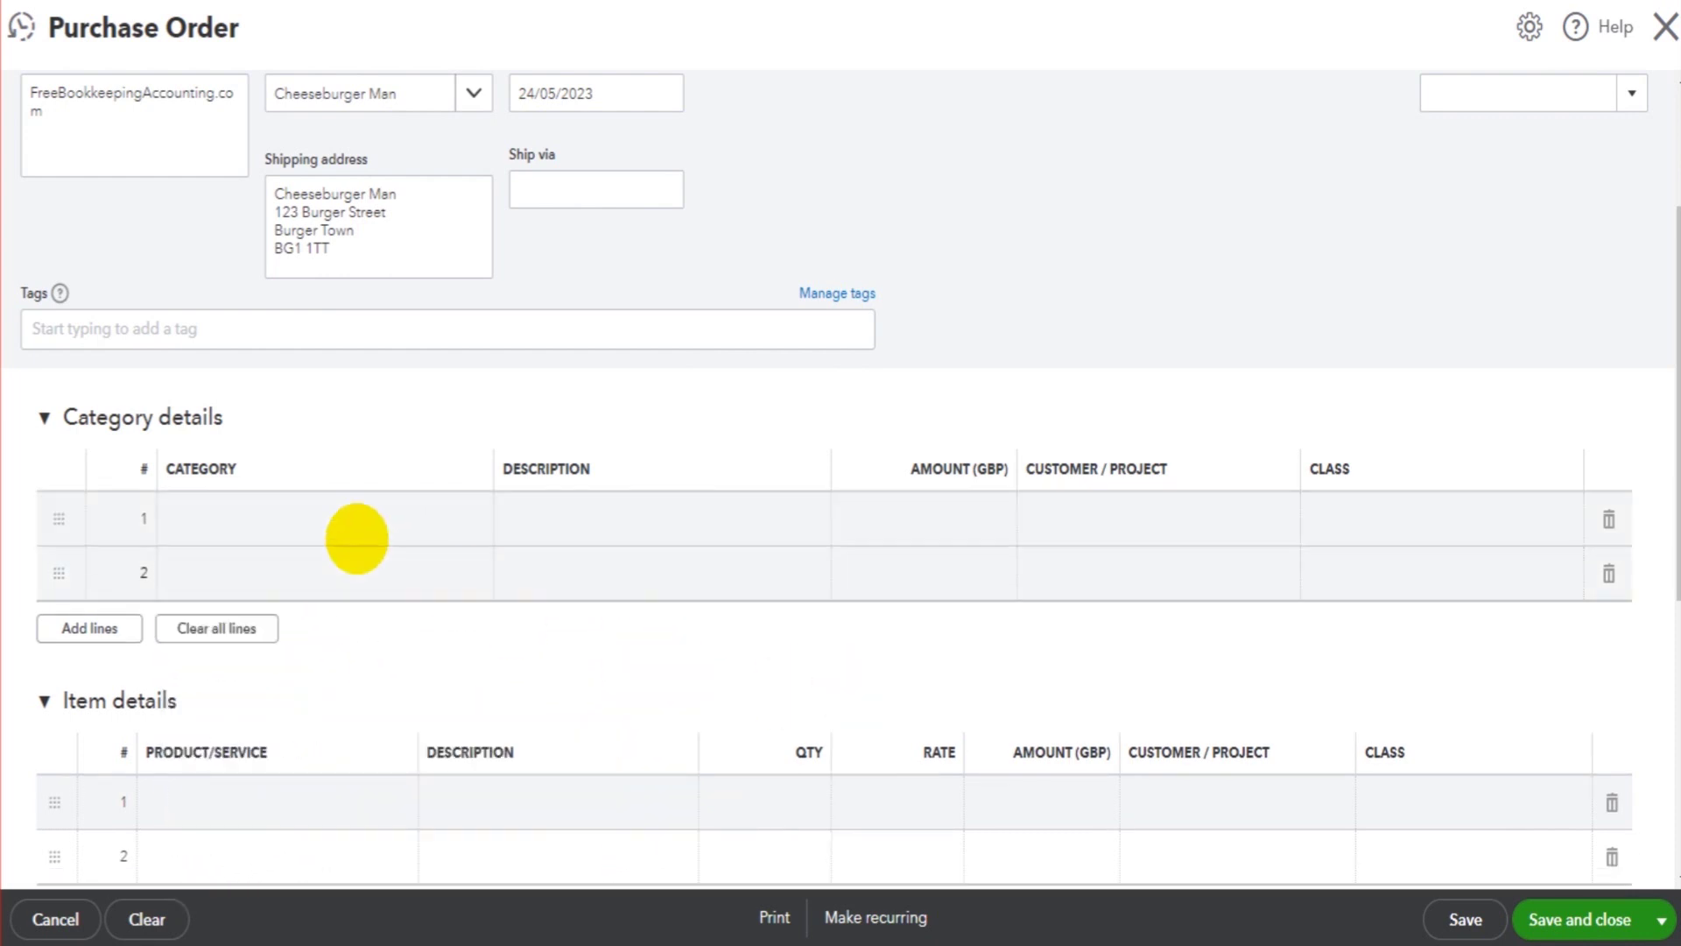
pyautogui.scroll(-2, 412, 679)
# - Fill item line 1 with product sa, description 'jhkjlnklin', quantity 5 at rate 25
pyautogui.click(278, 676)
pyautogui.click(387, 680)
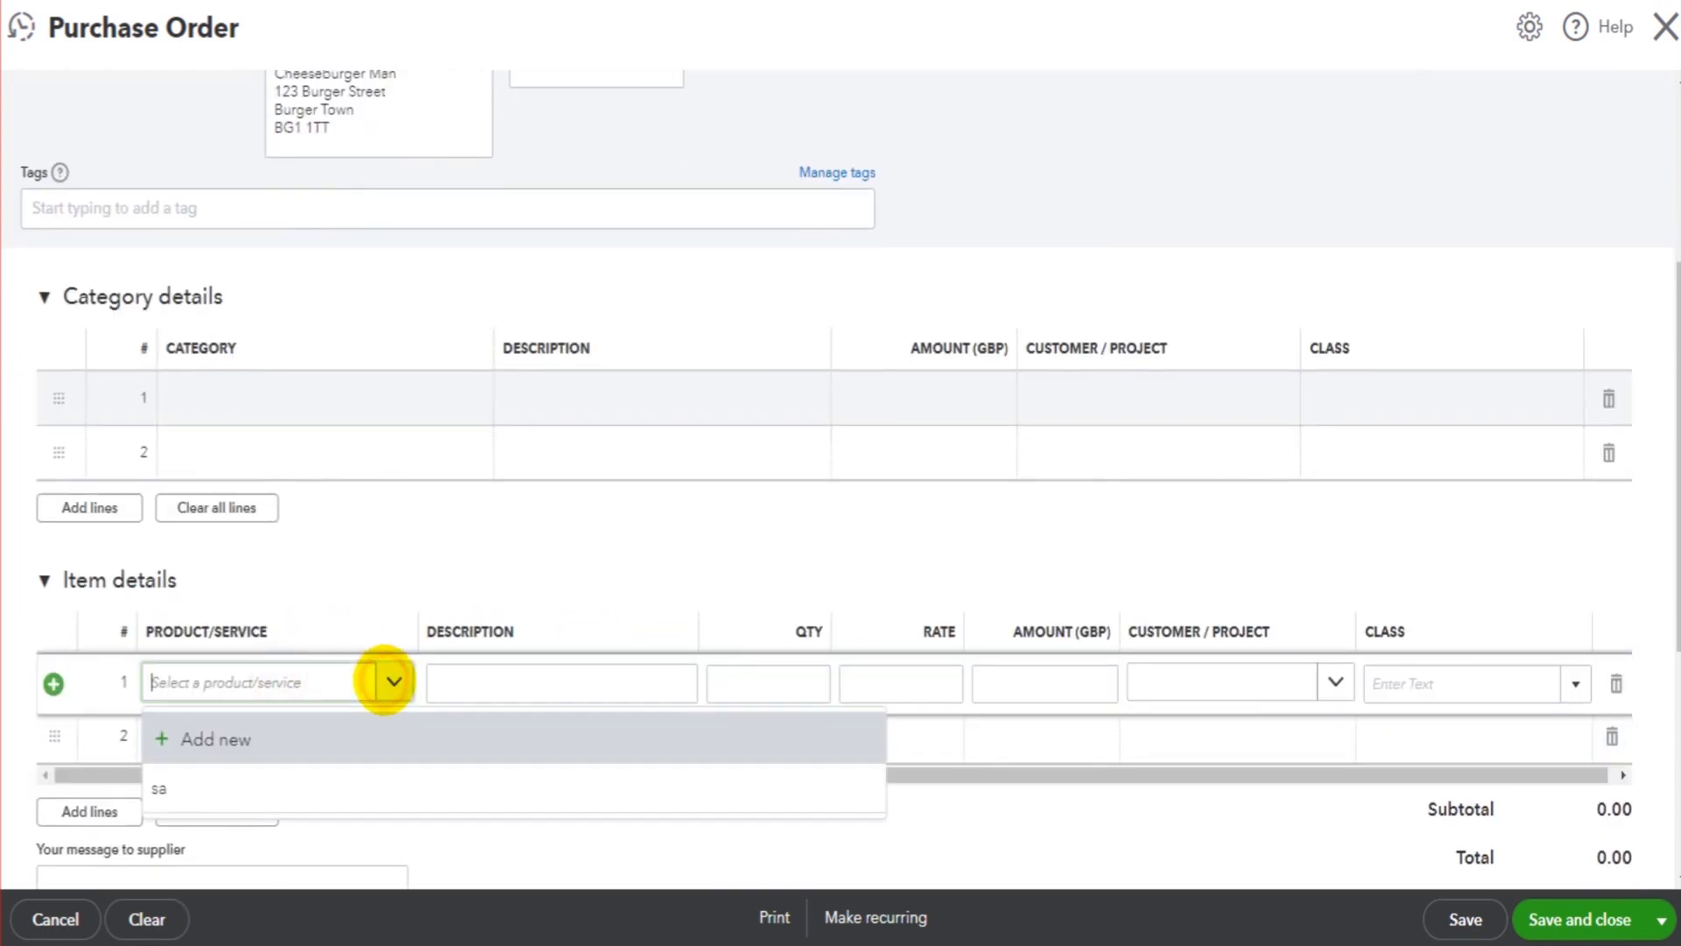
pyautogui.click(228, 792)
pyautogui.click(493, 685)
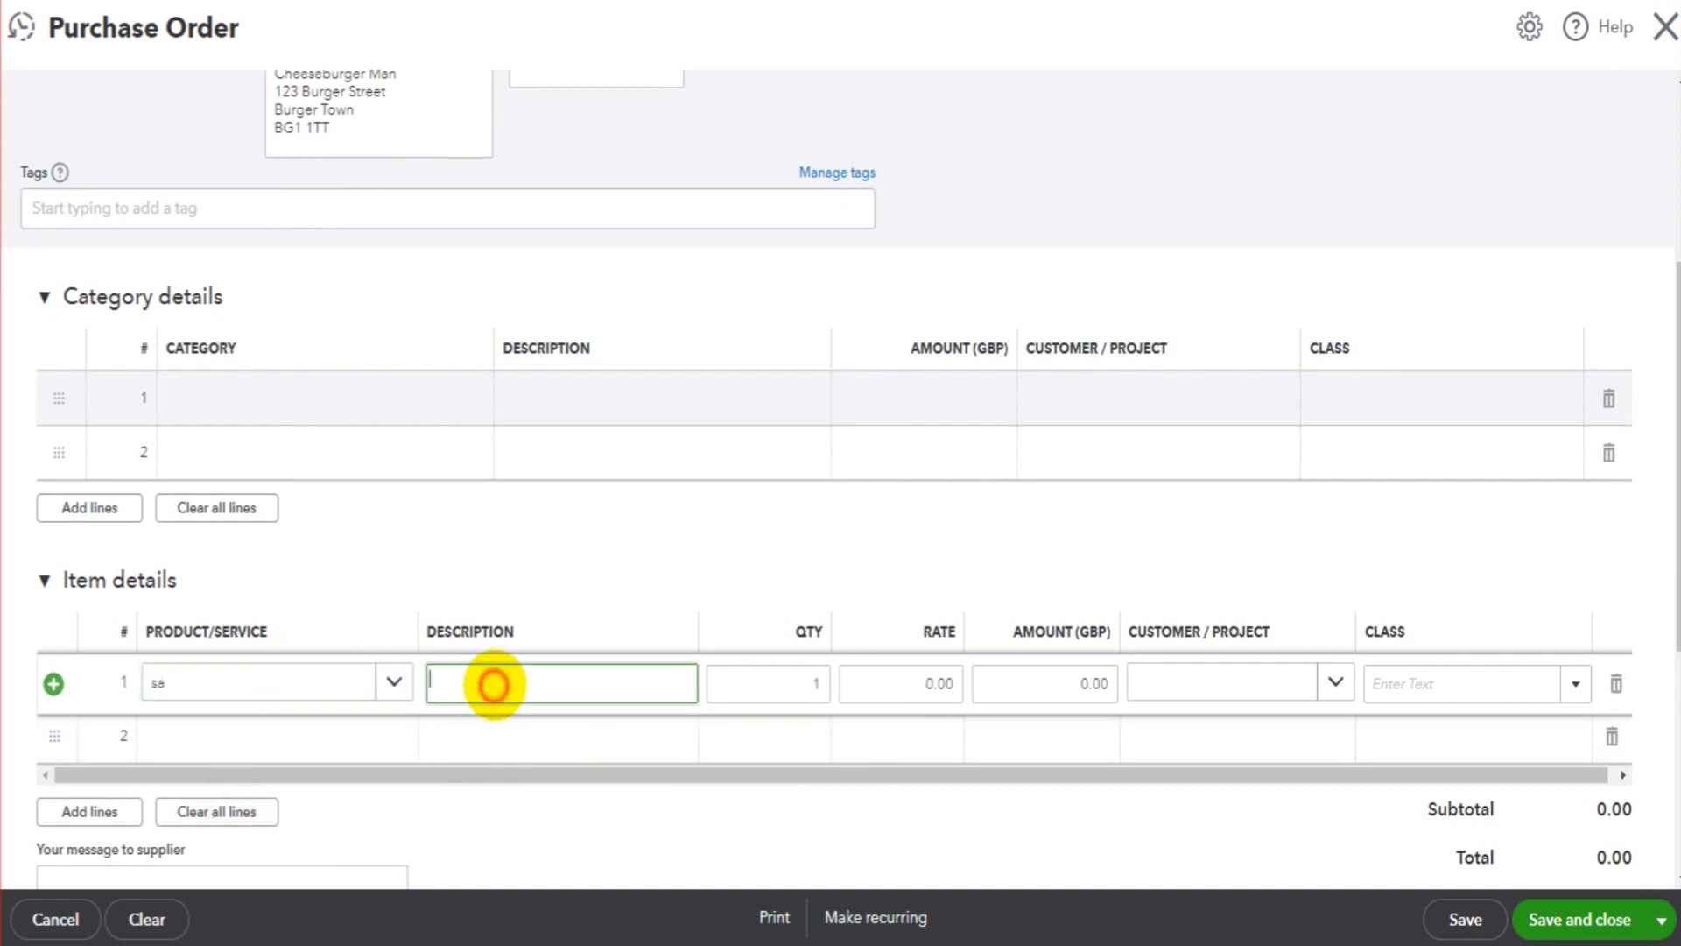
pyautogui.write('jhkjlnklin')
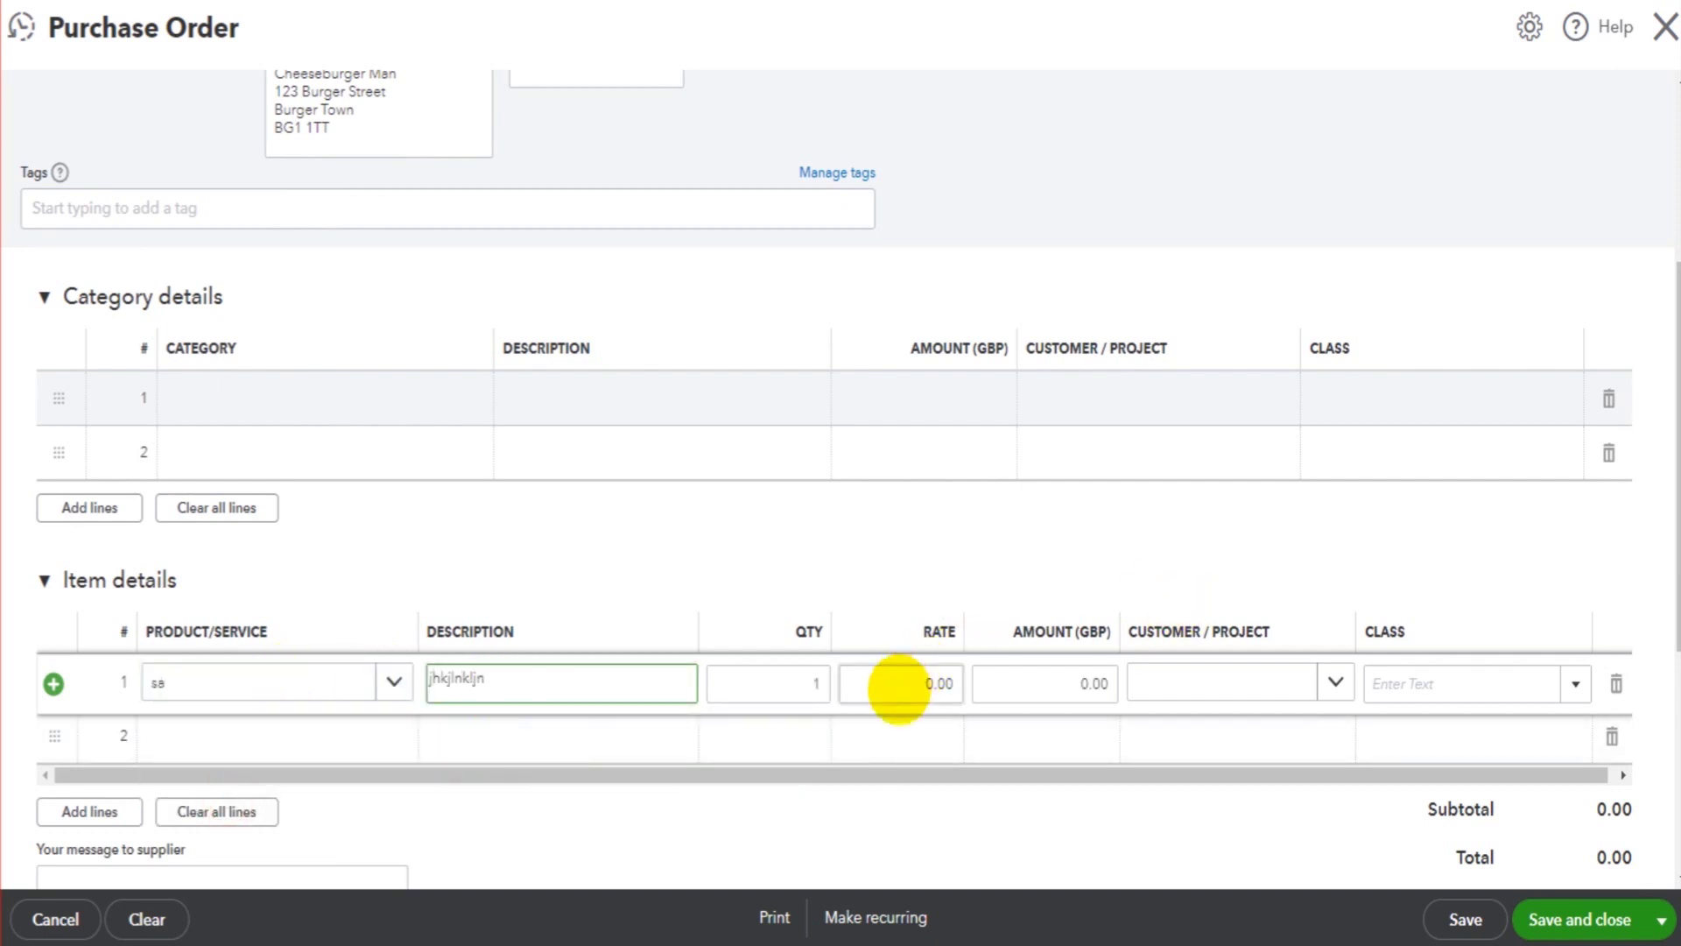
pyautogui.click(901, 683)
pyautogui.click(794, 668)
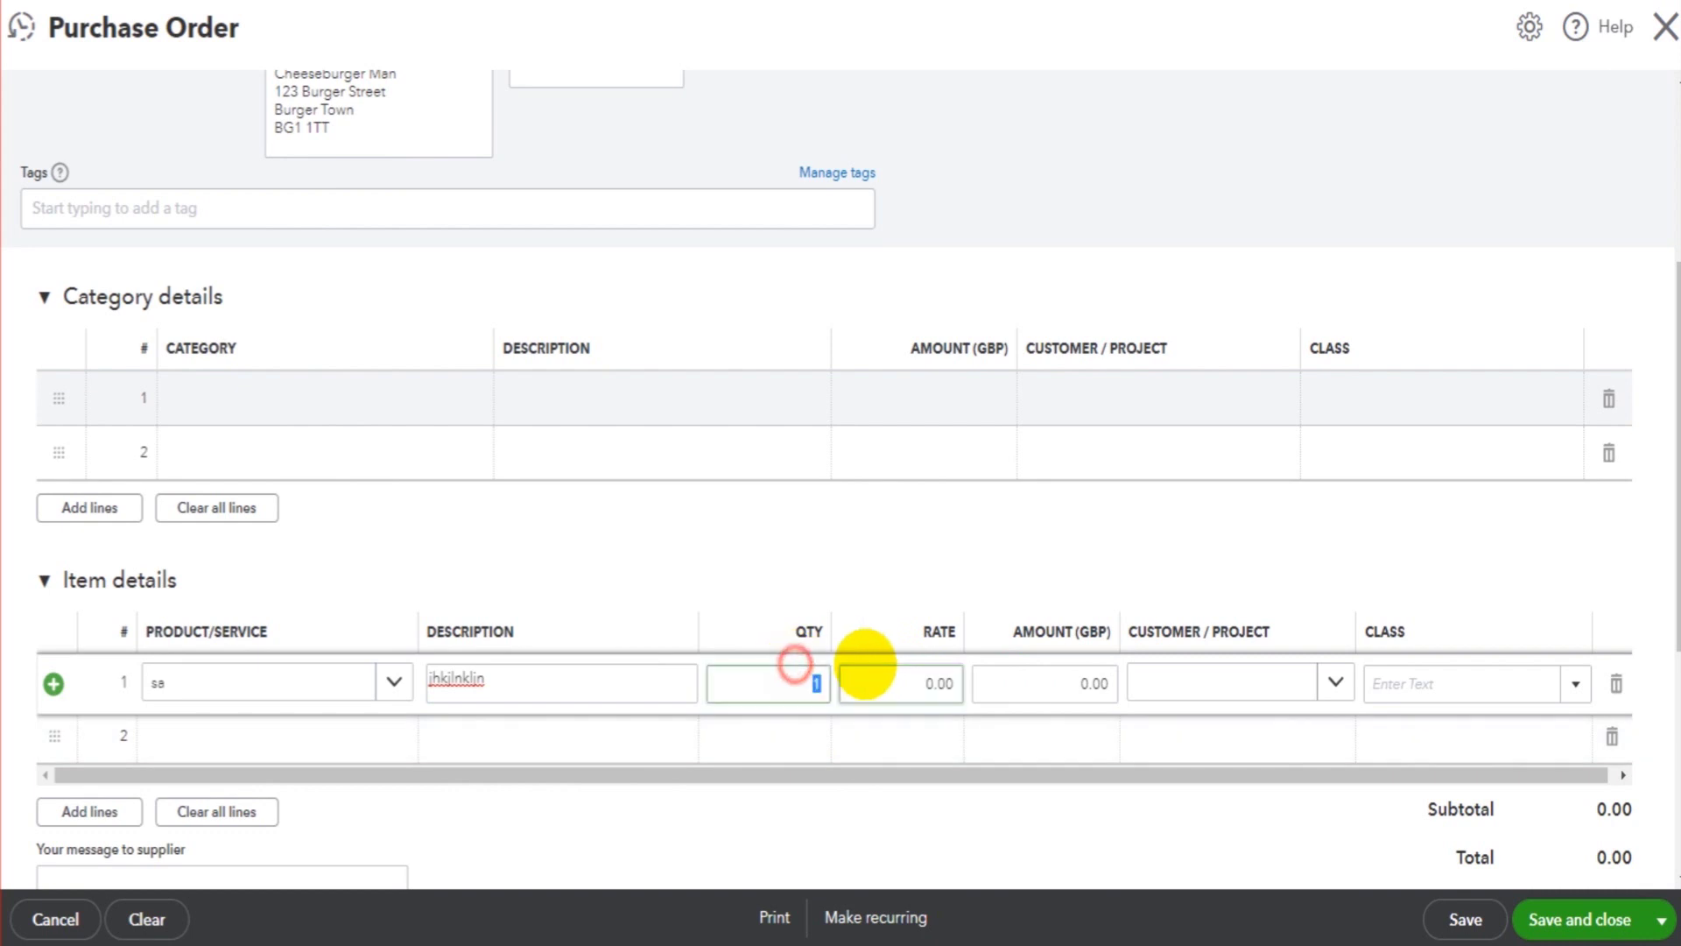
pyautogui.write('5')
pyautogui.click(903, 666)
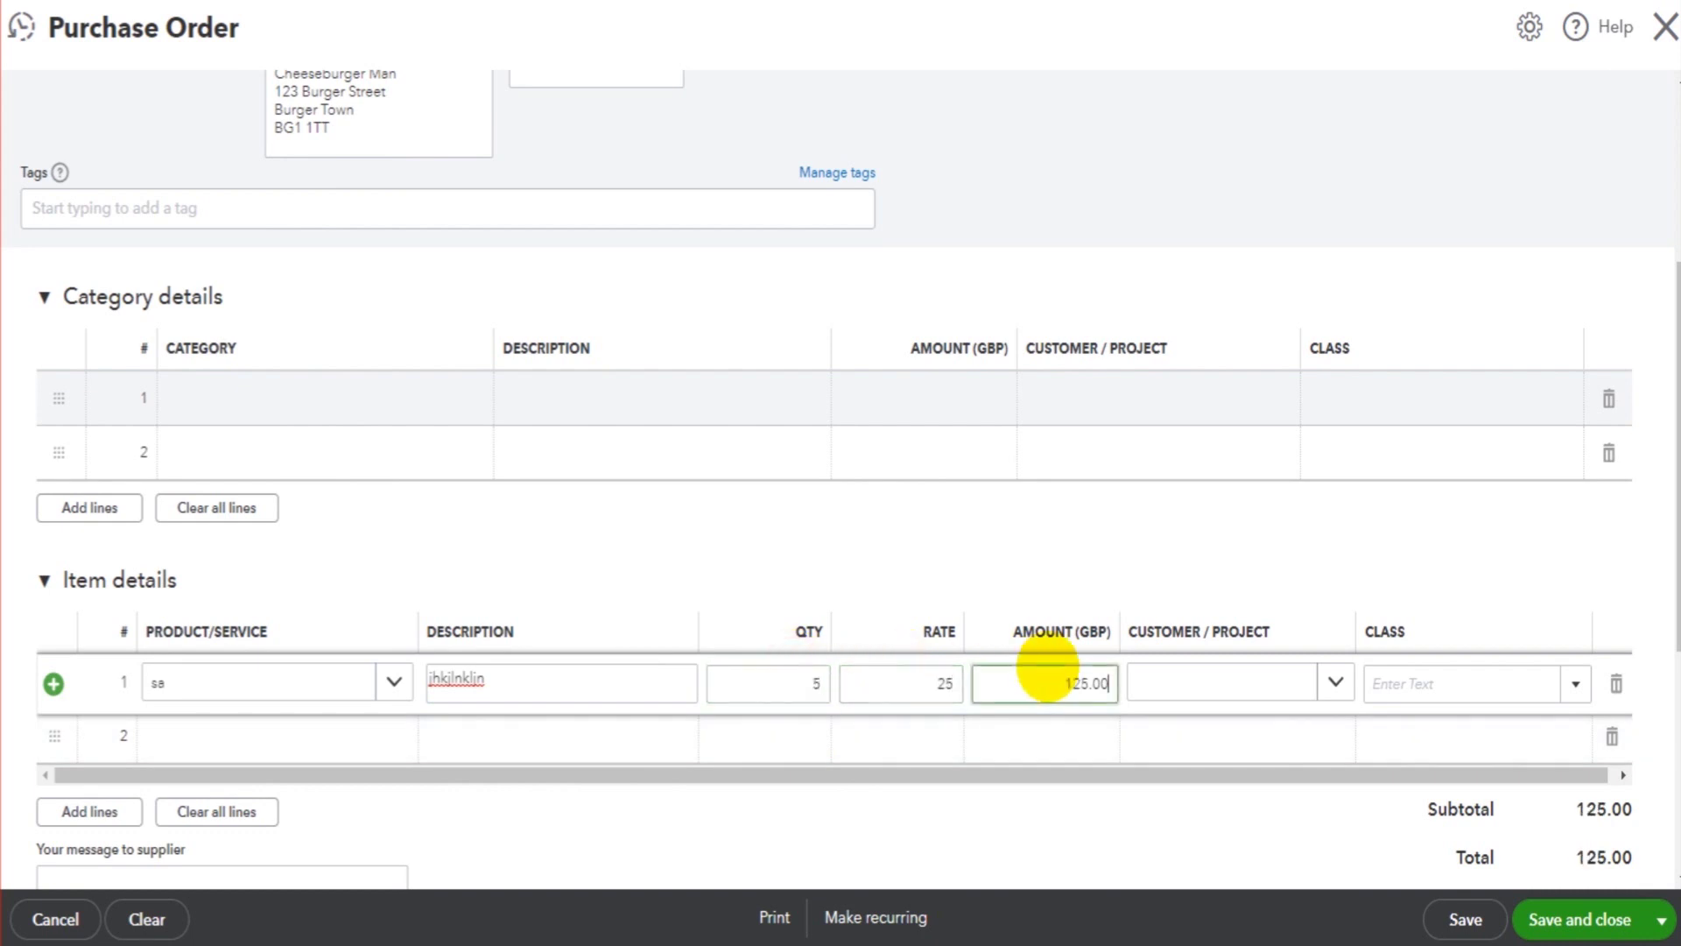
# - Save and close purchase order 1002 totalling £125.00
pyautogui.click(1580, 918)
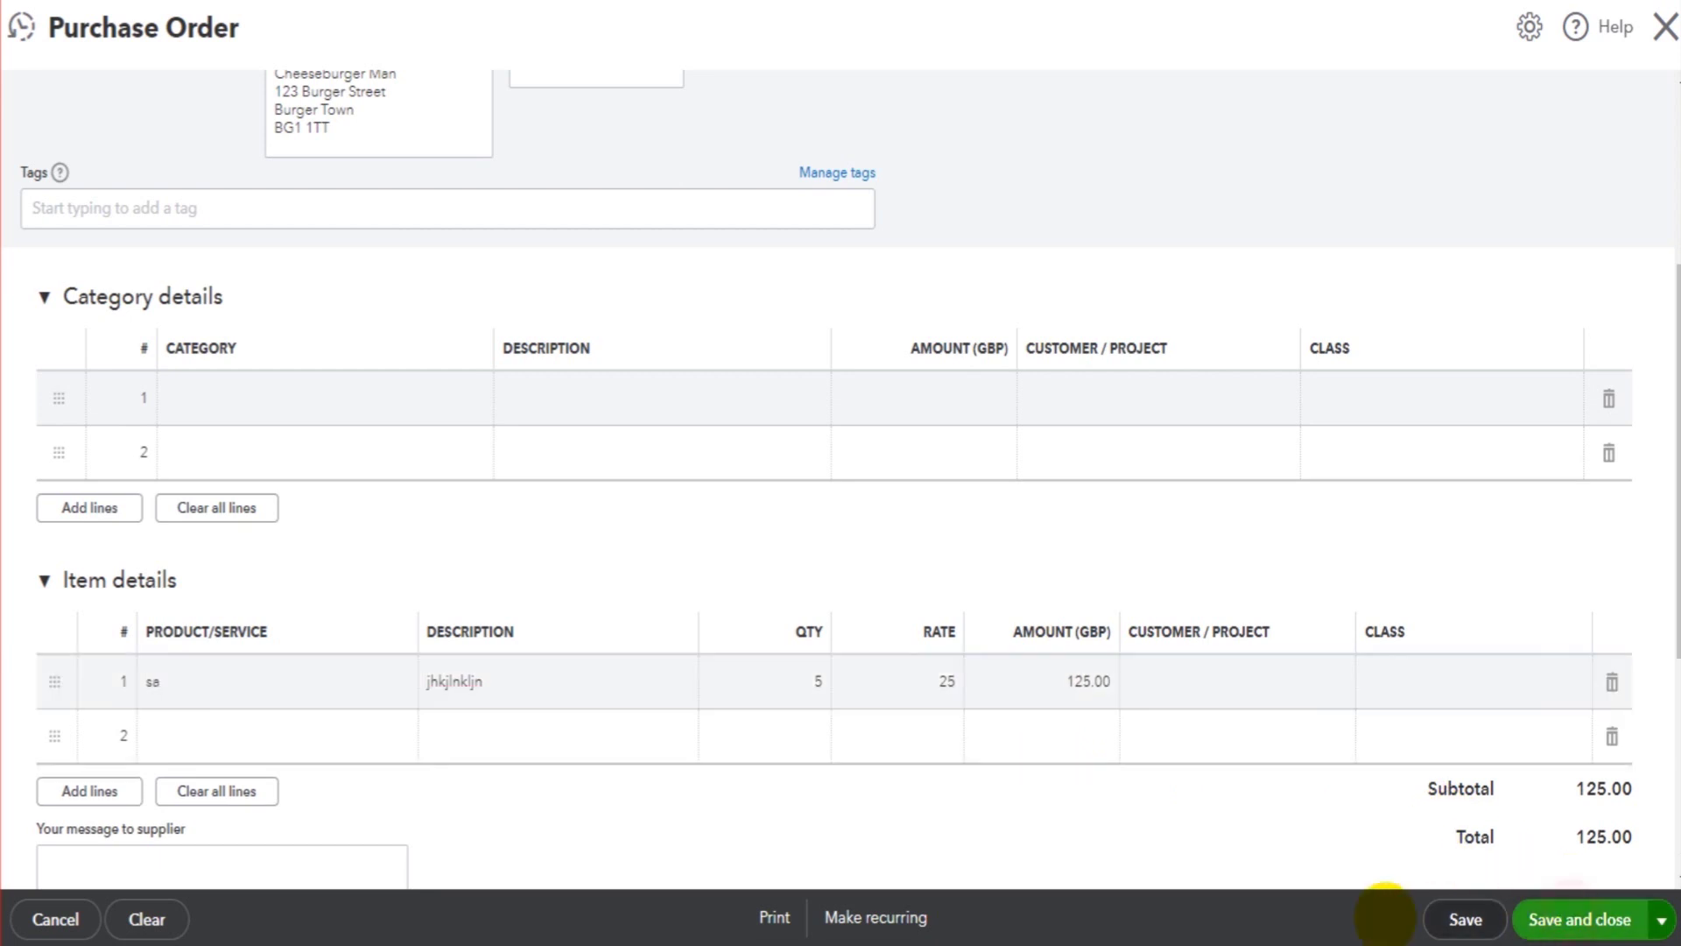
pyautogui.scroll(-1, 910, 368)
pyautogui.scroll(-1, 910, 367)
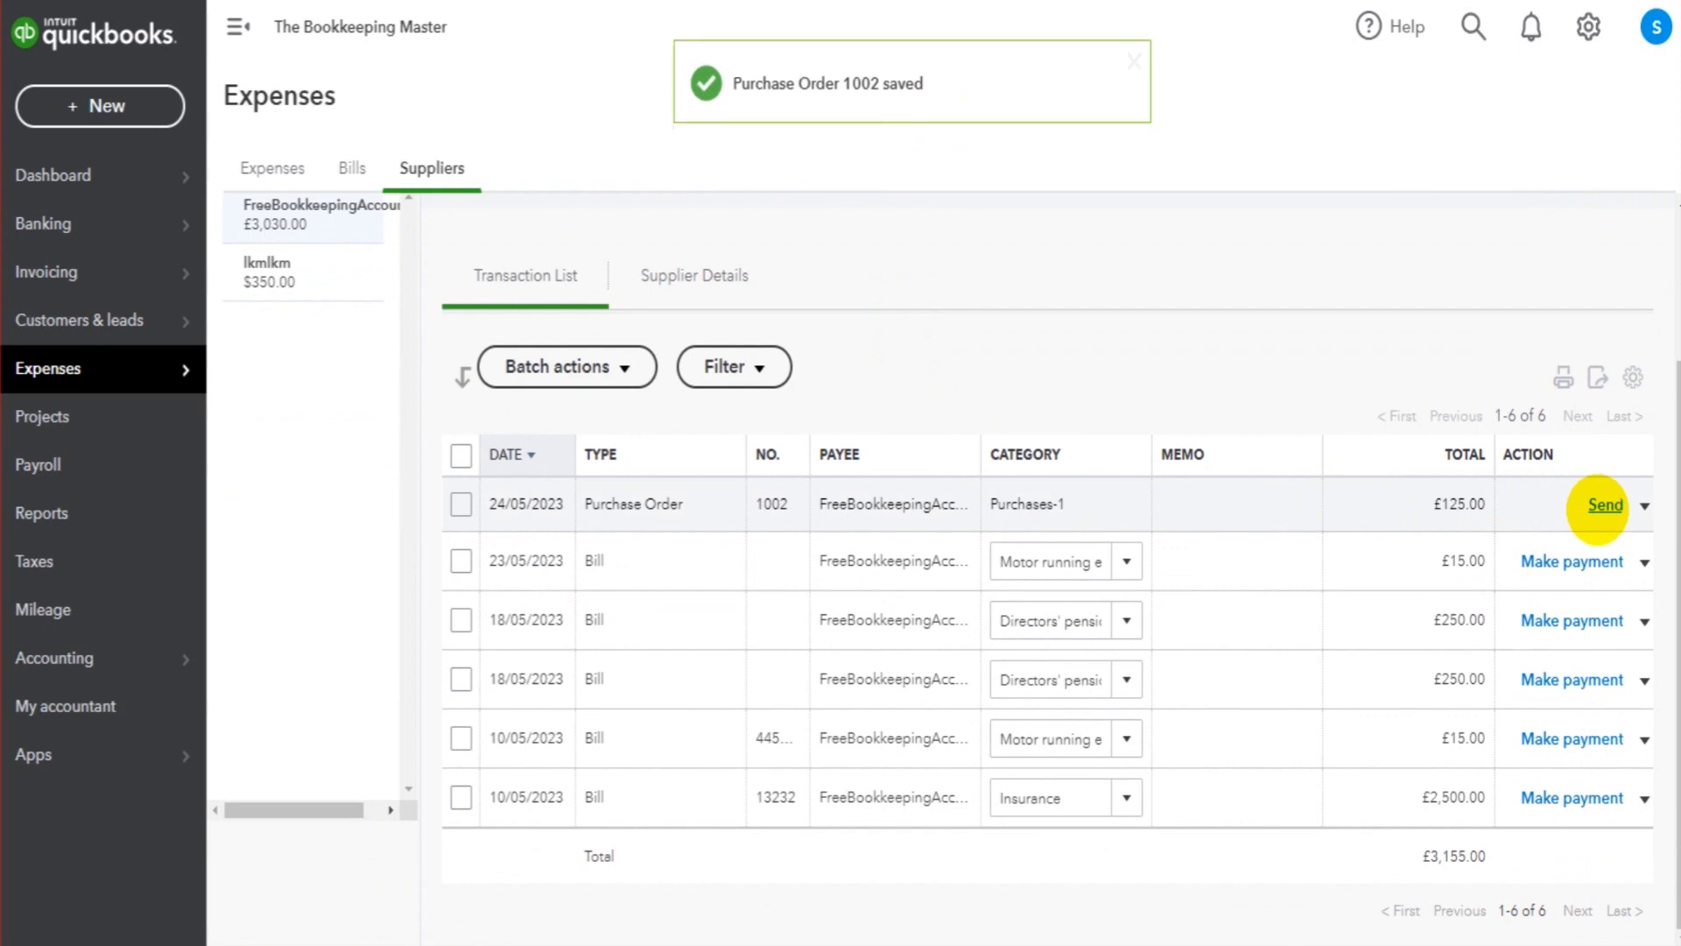
# - Print purchase order 1002 and review its one-page GBP 125.00 PDF in Chrome
pyautogui.click(1645, 504)
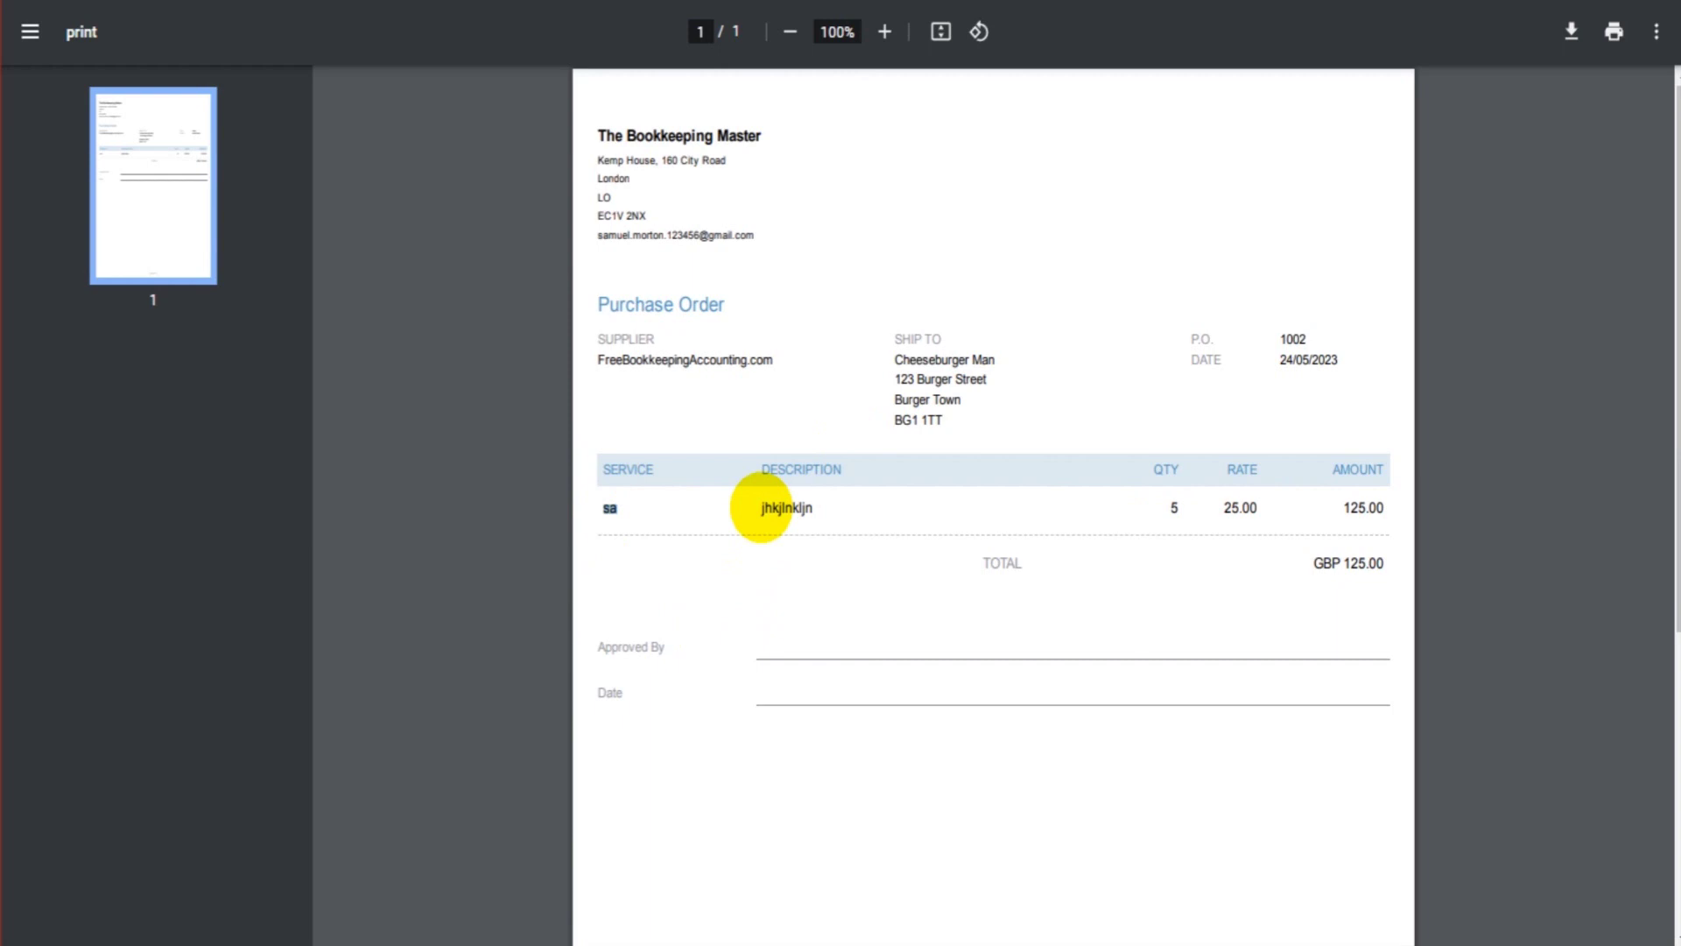
pyautogui.doubleClick(761, 508)
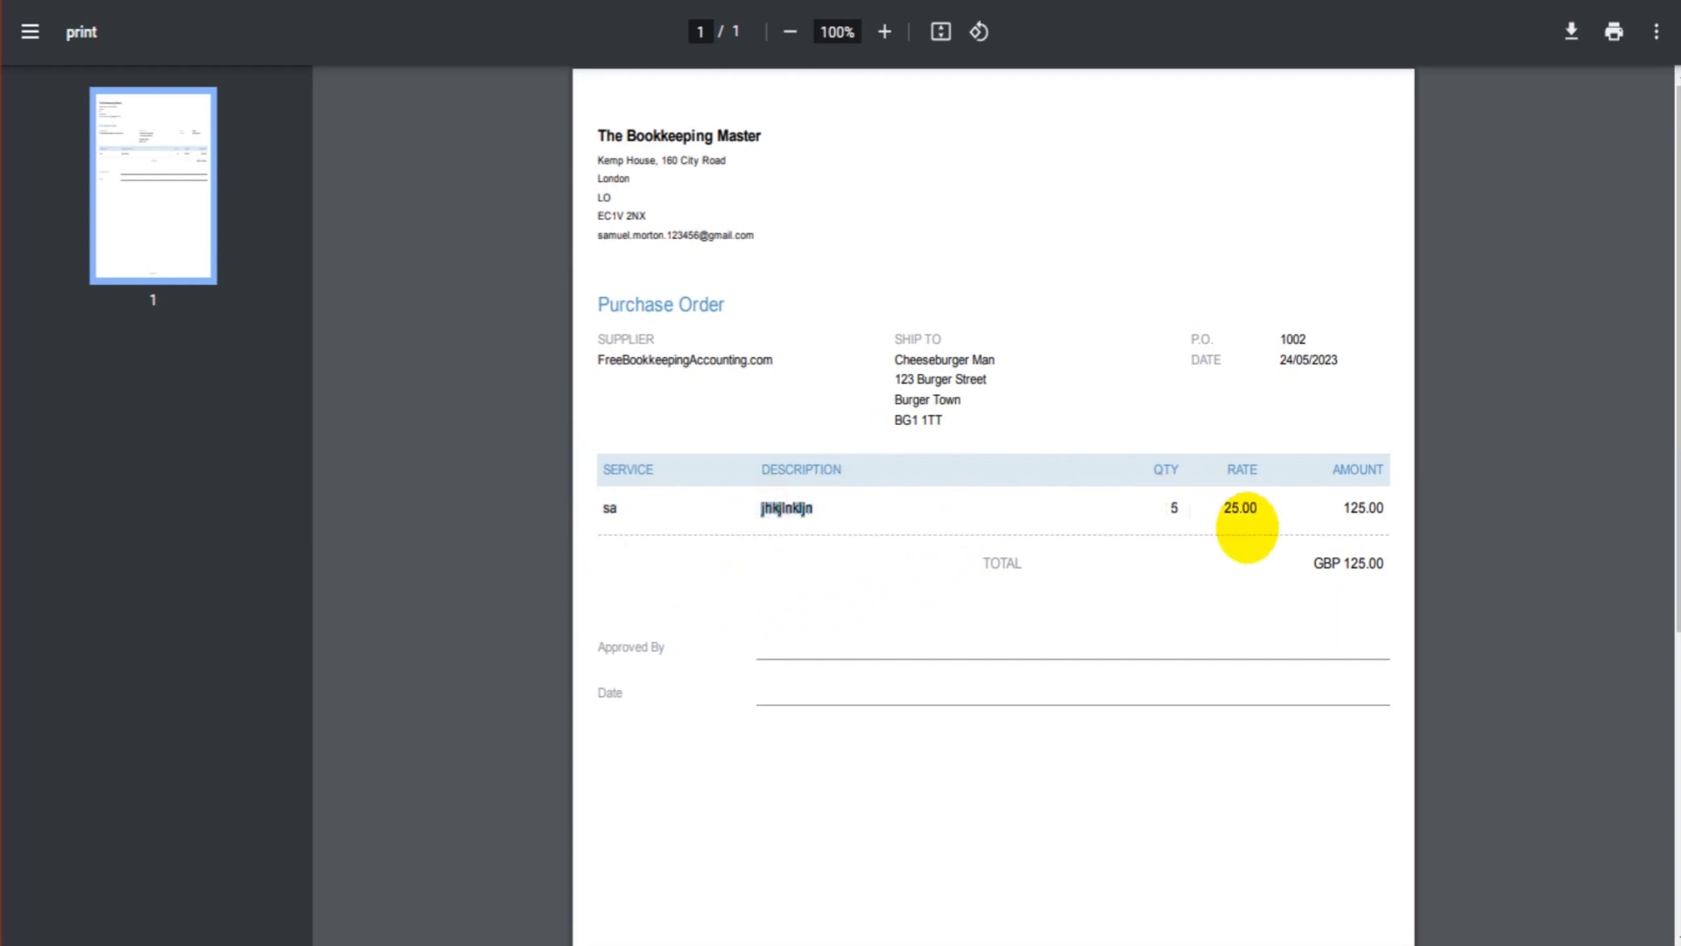
pyautogui.scroll(-1, 1002, 562)
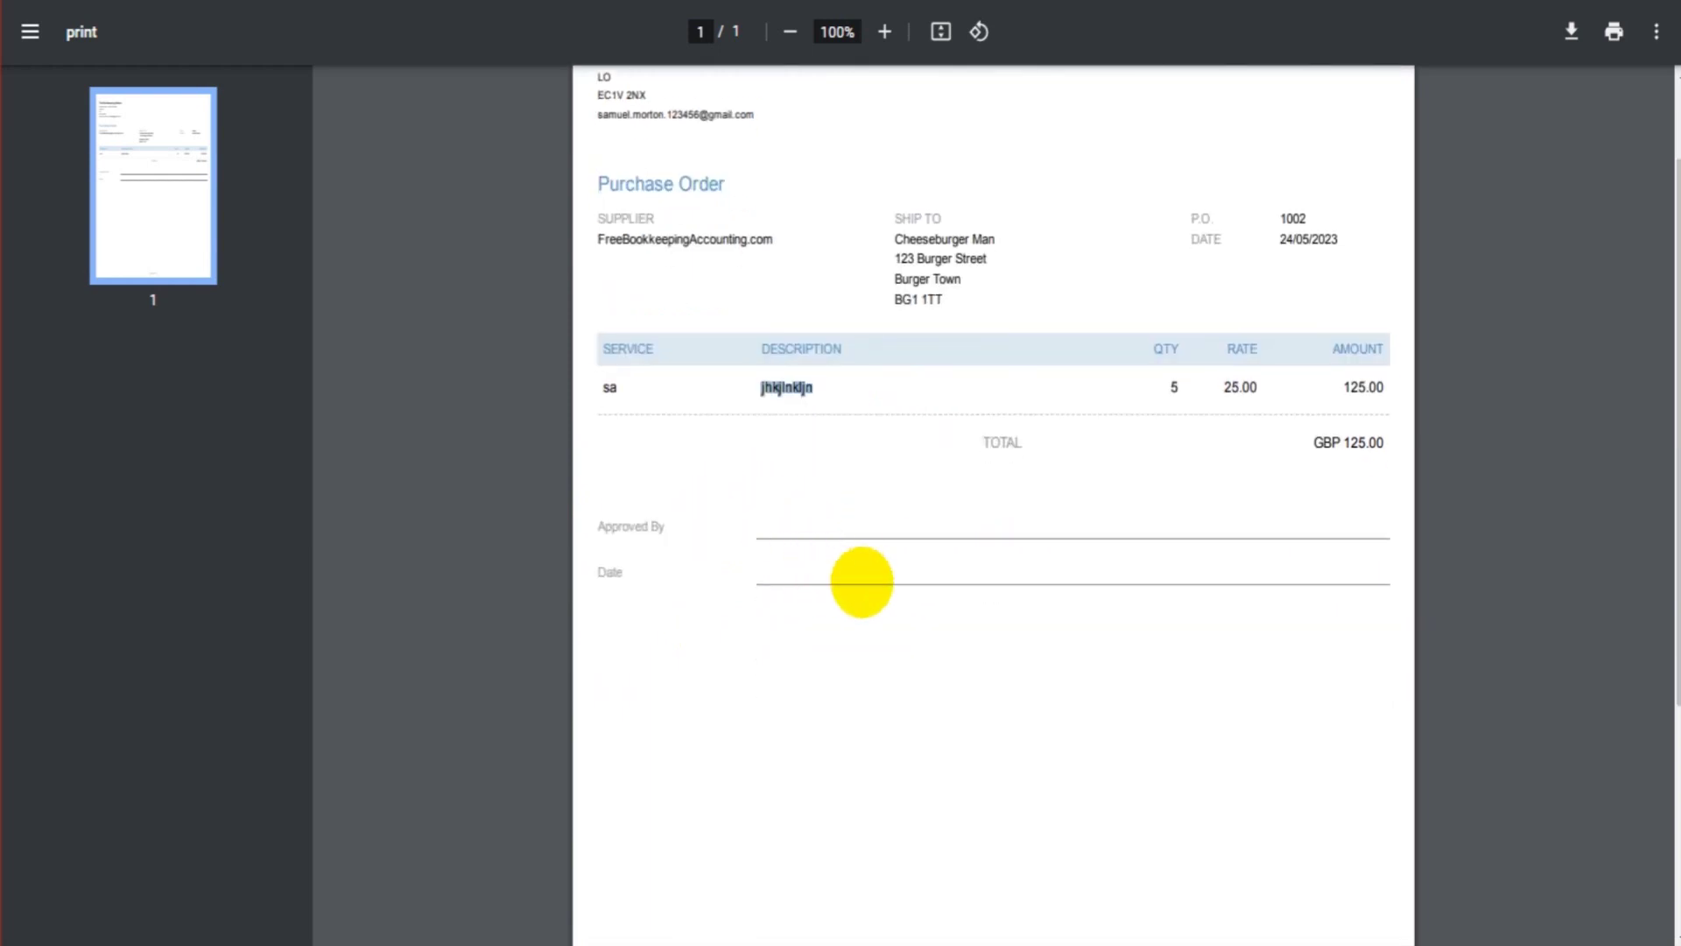
pyautogui.scroll(1, 868, 581)
pyautogui.click(875, 608)
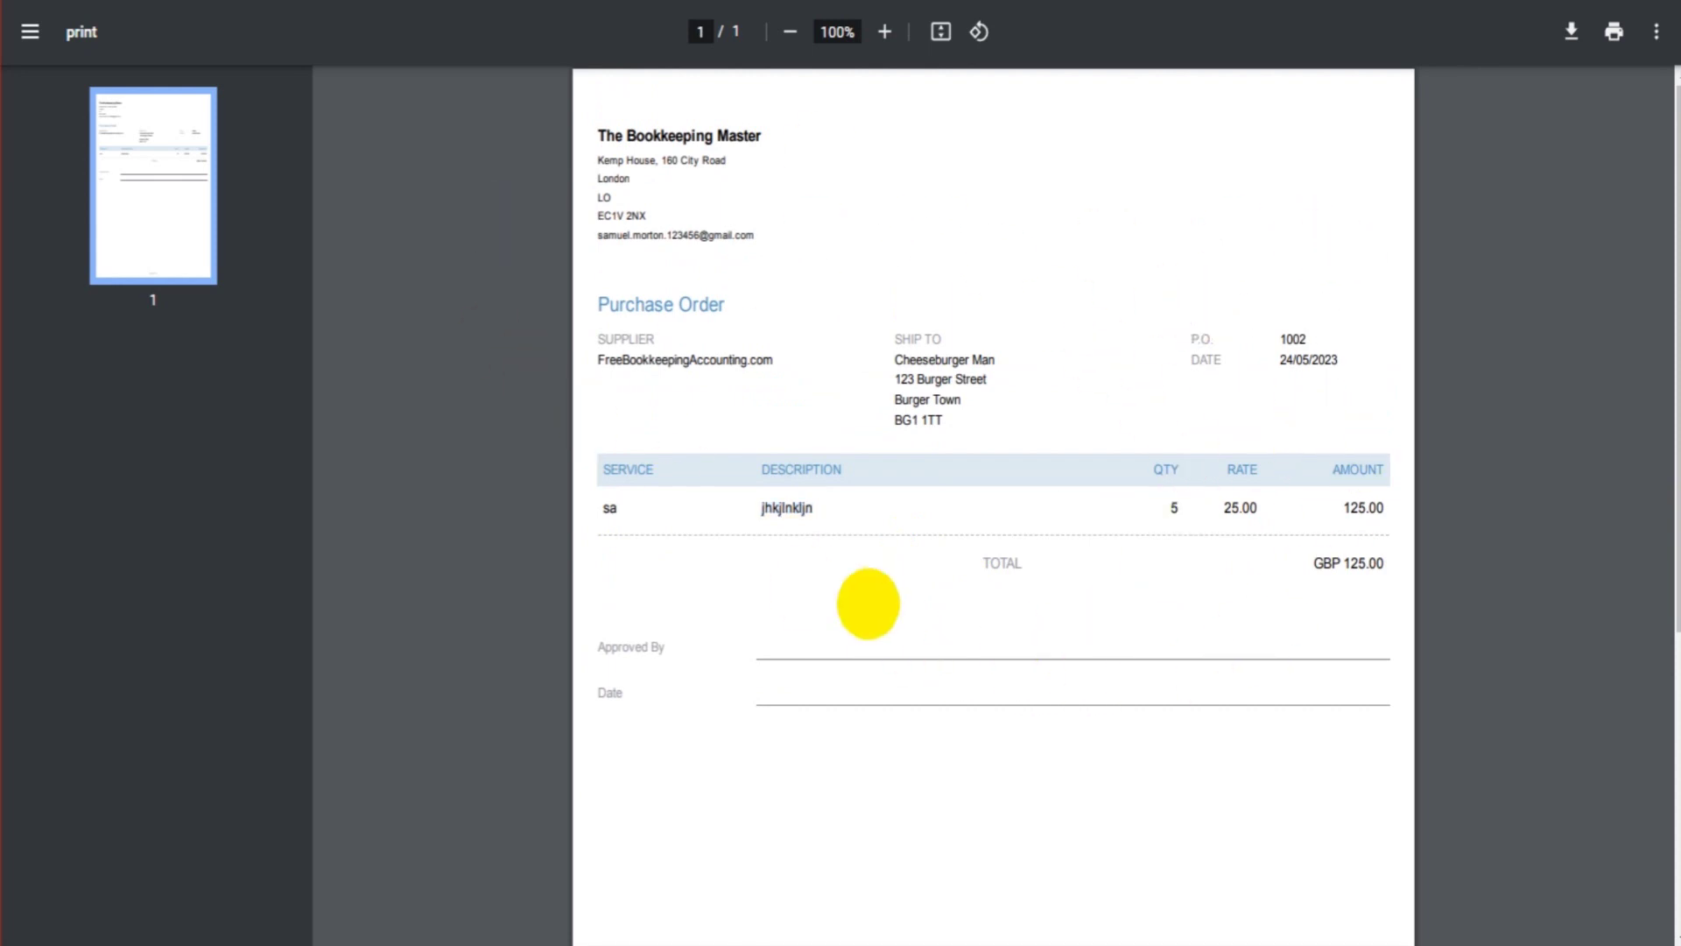
pyautogui.scroll(-4, 868, 603)
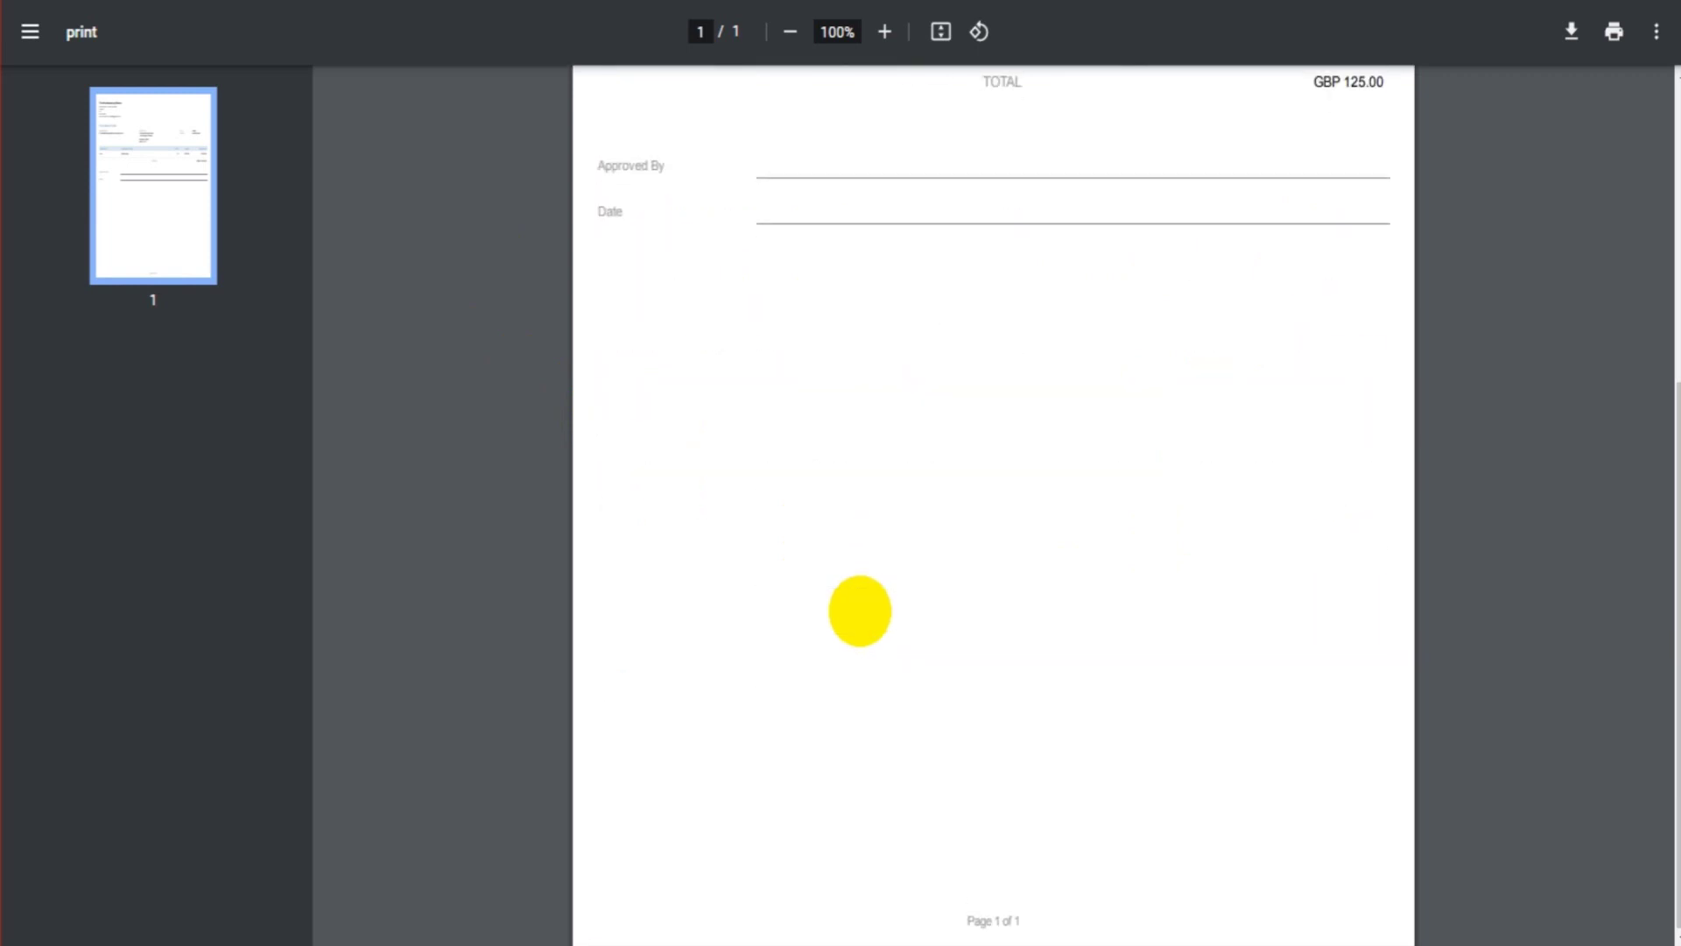
pyautogui.scroll(4, 860, 610)
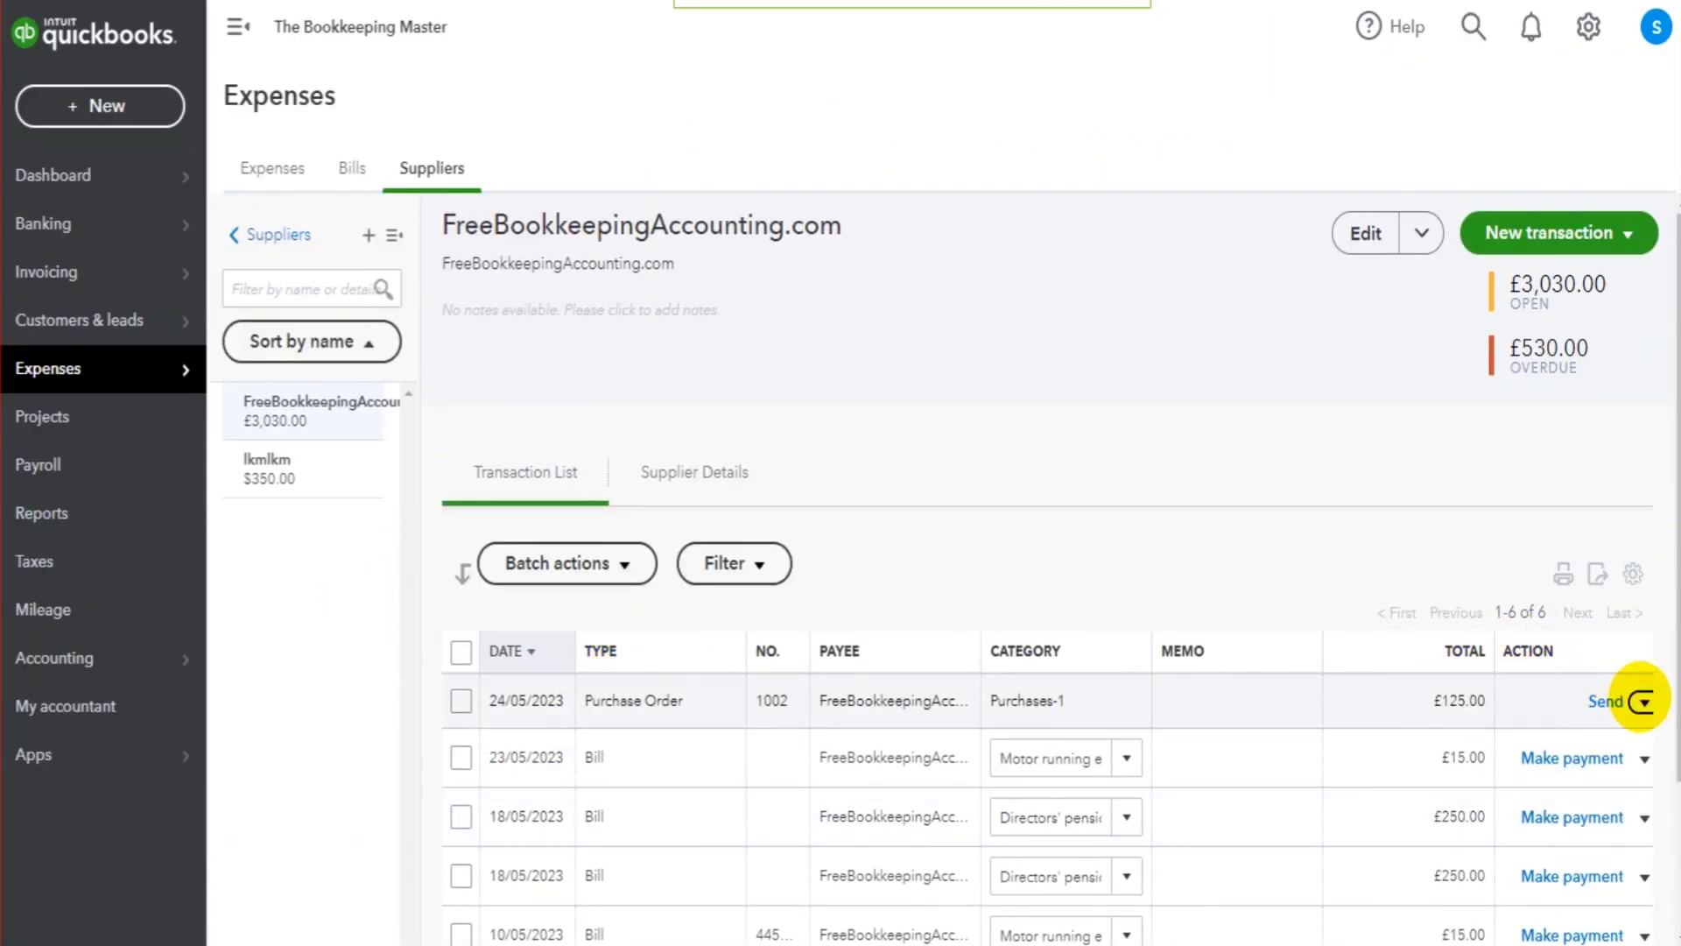
# - Copy purchase order 1002 into bill 54321321 for £125.00, check its line, and save
pyautogui.click(1644, 702)
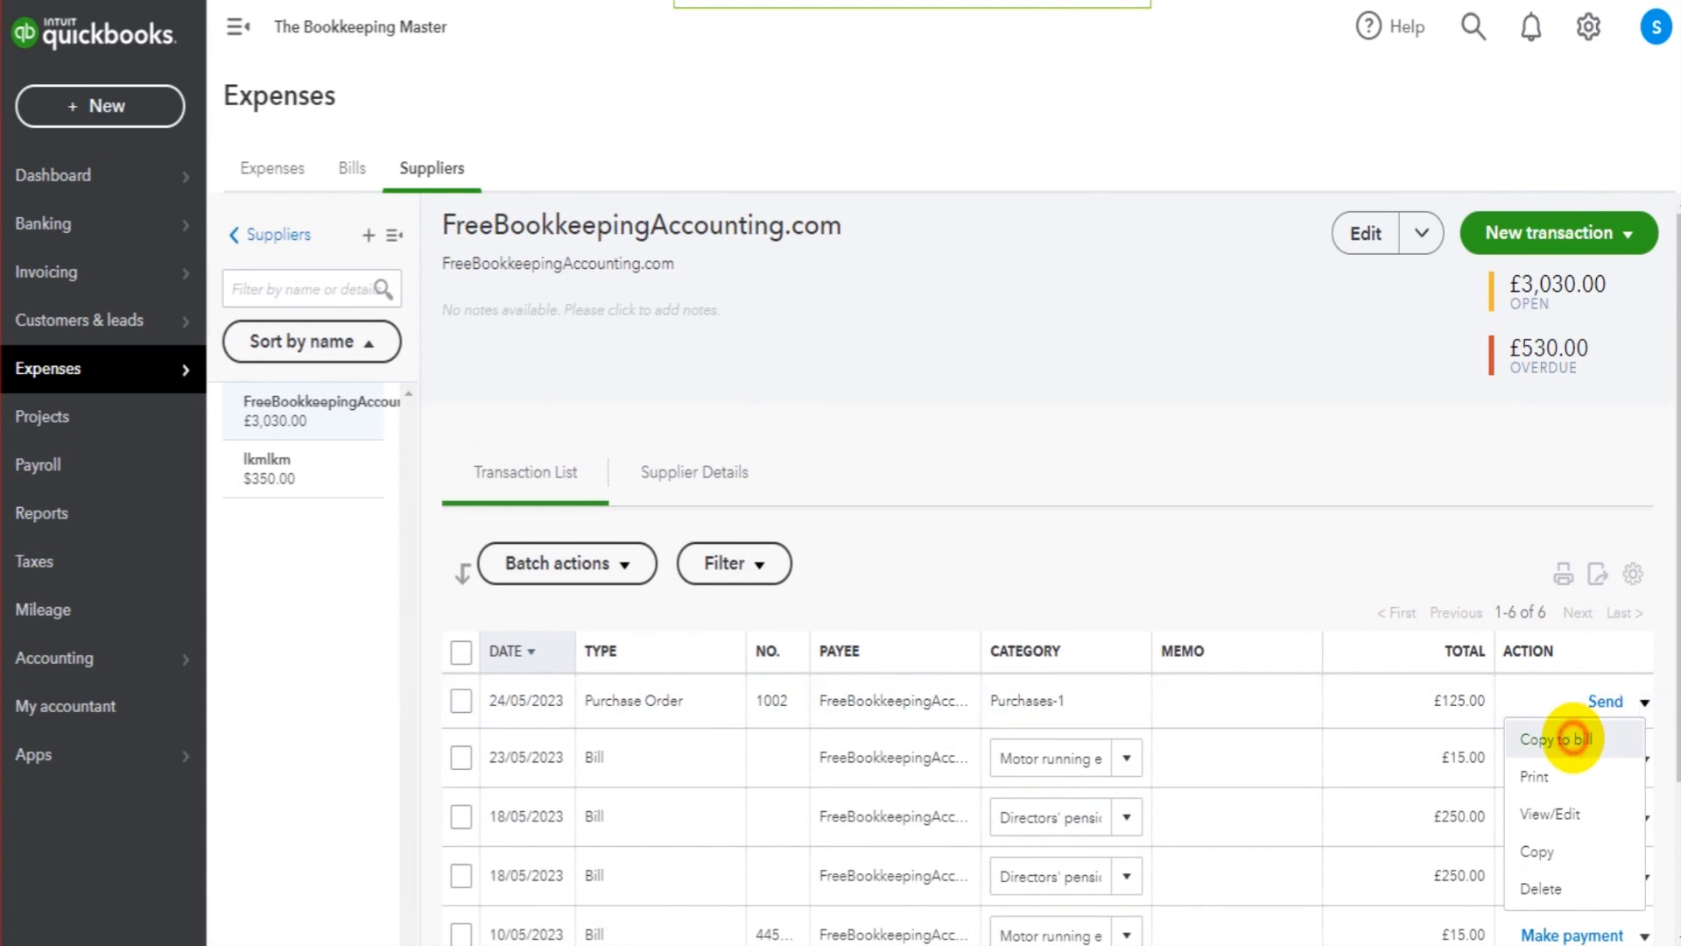
pyautogui.click(1574, 738)
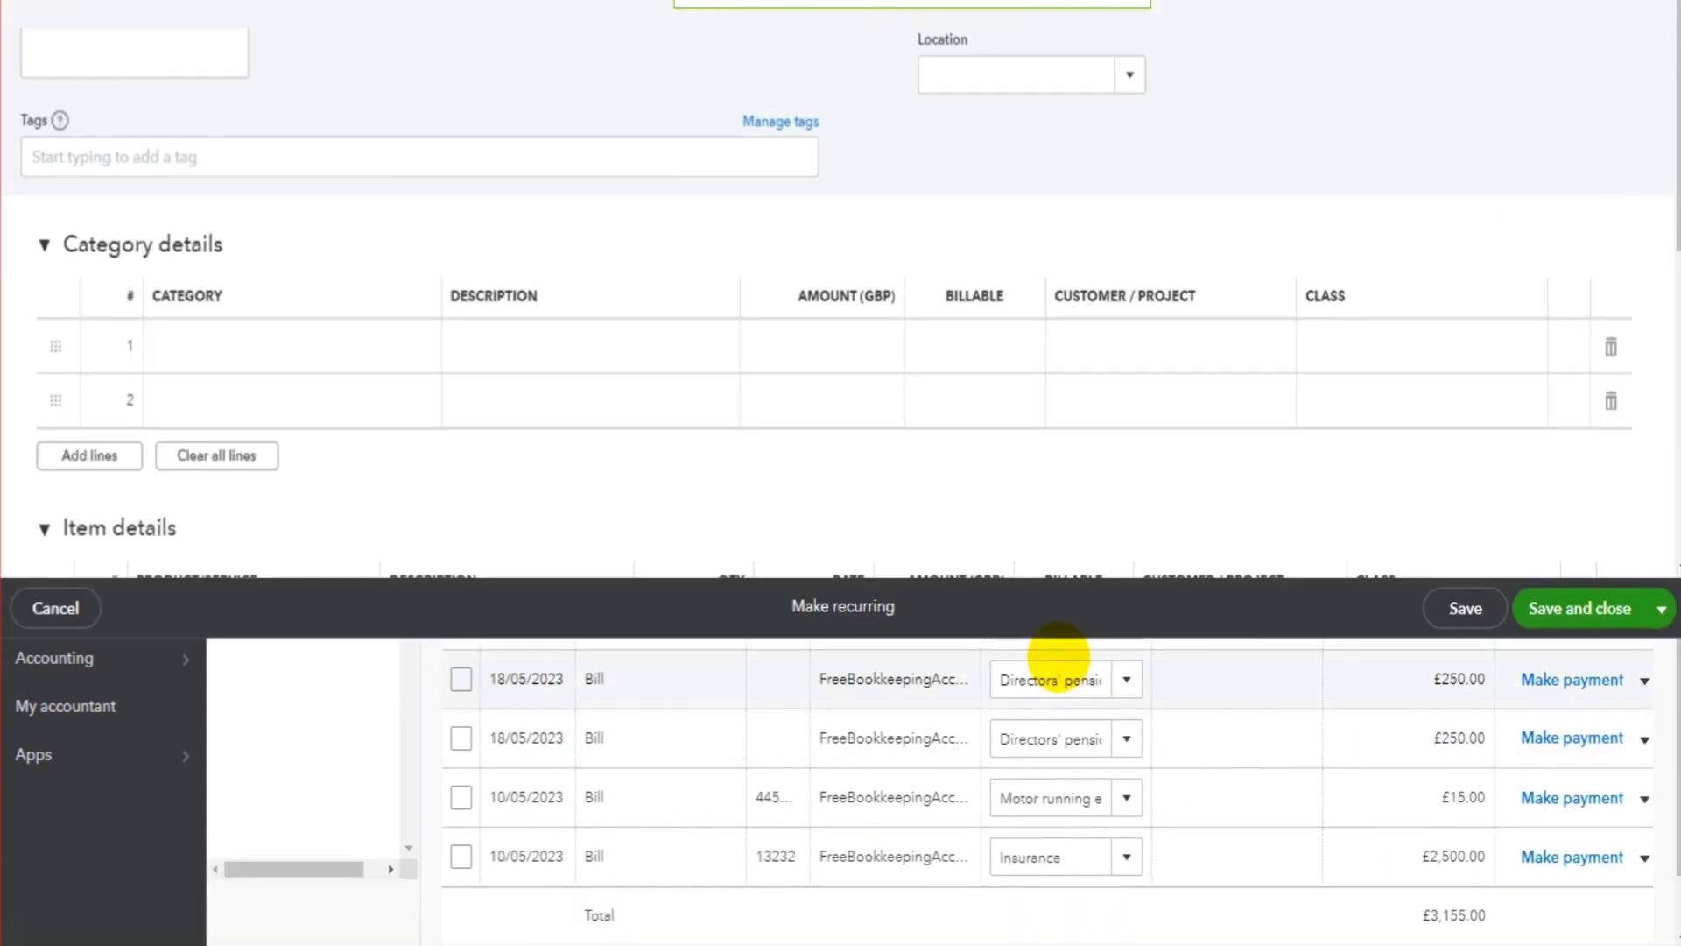
pyautogui.scroll(-3, 663, 686)
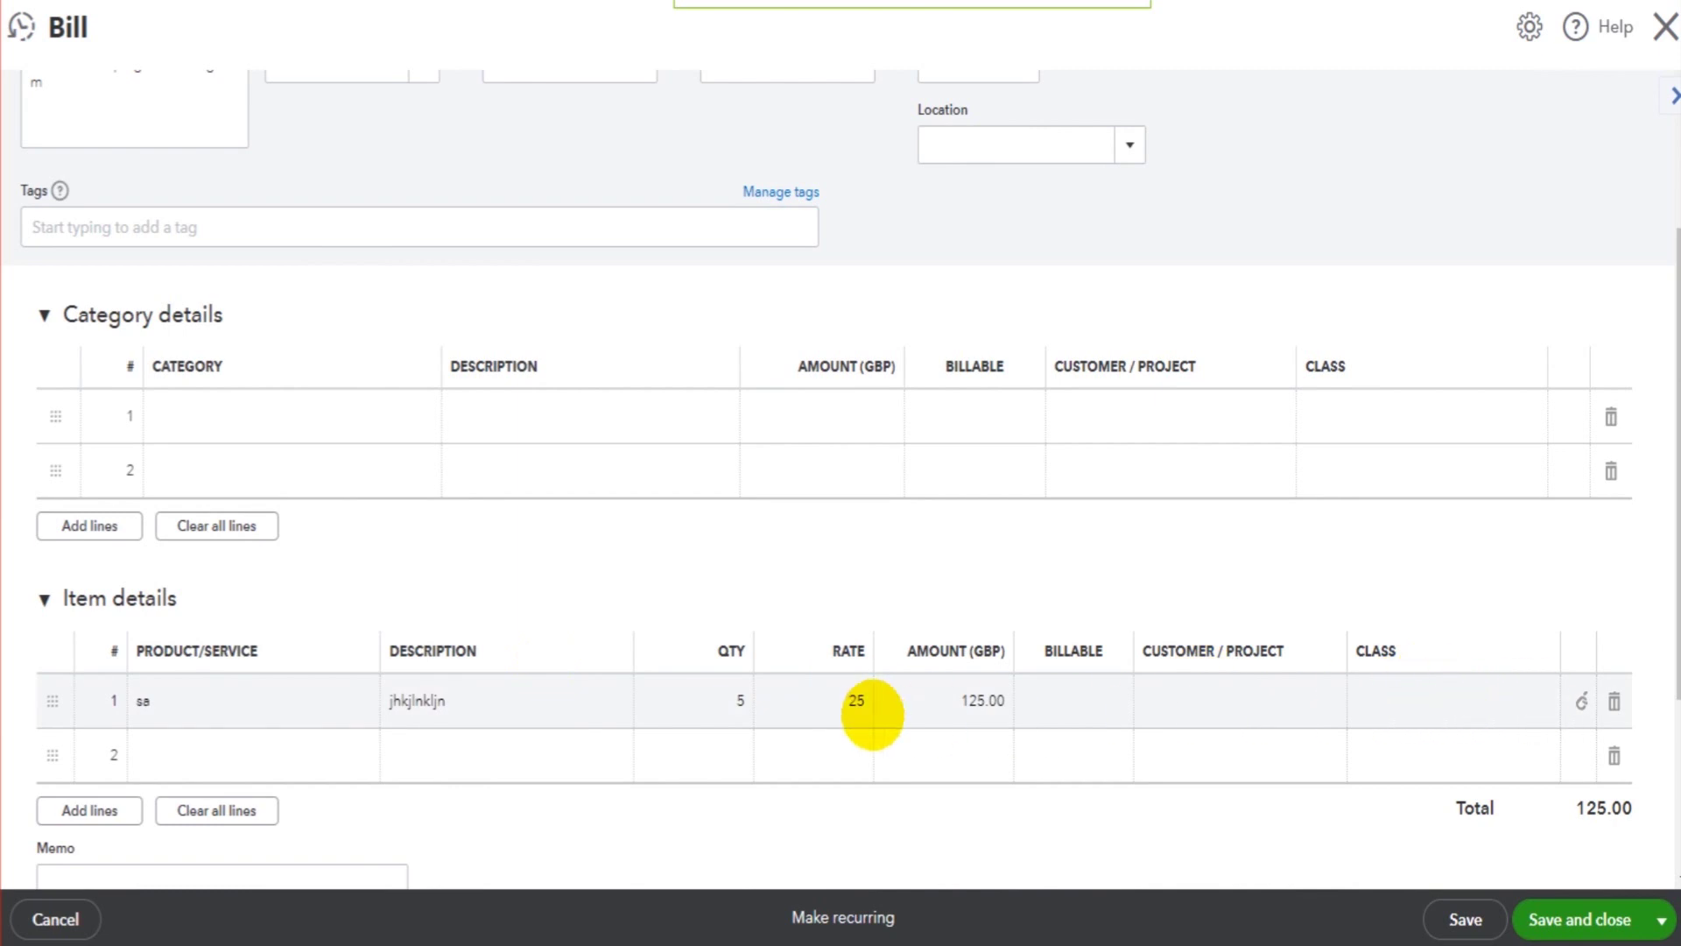
pyautogui.scroll(3, 848, 714)
pyautogui.scroll(-5, 811, 271)
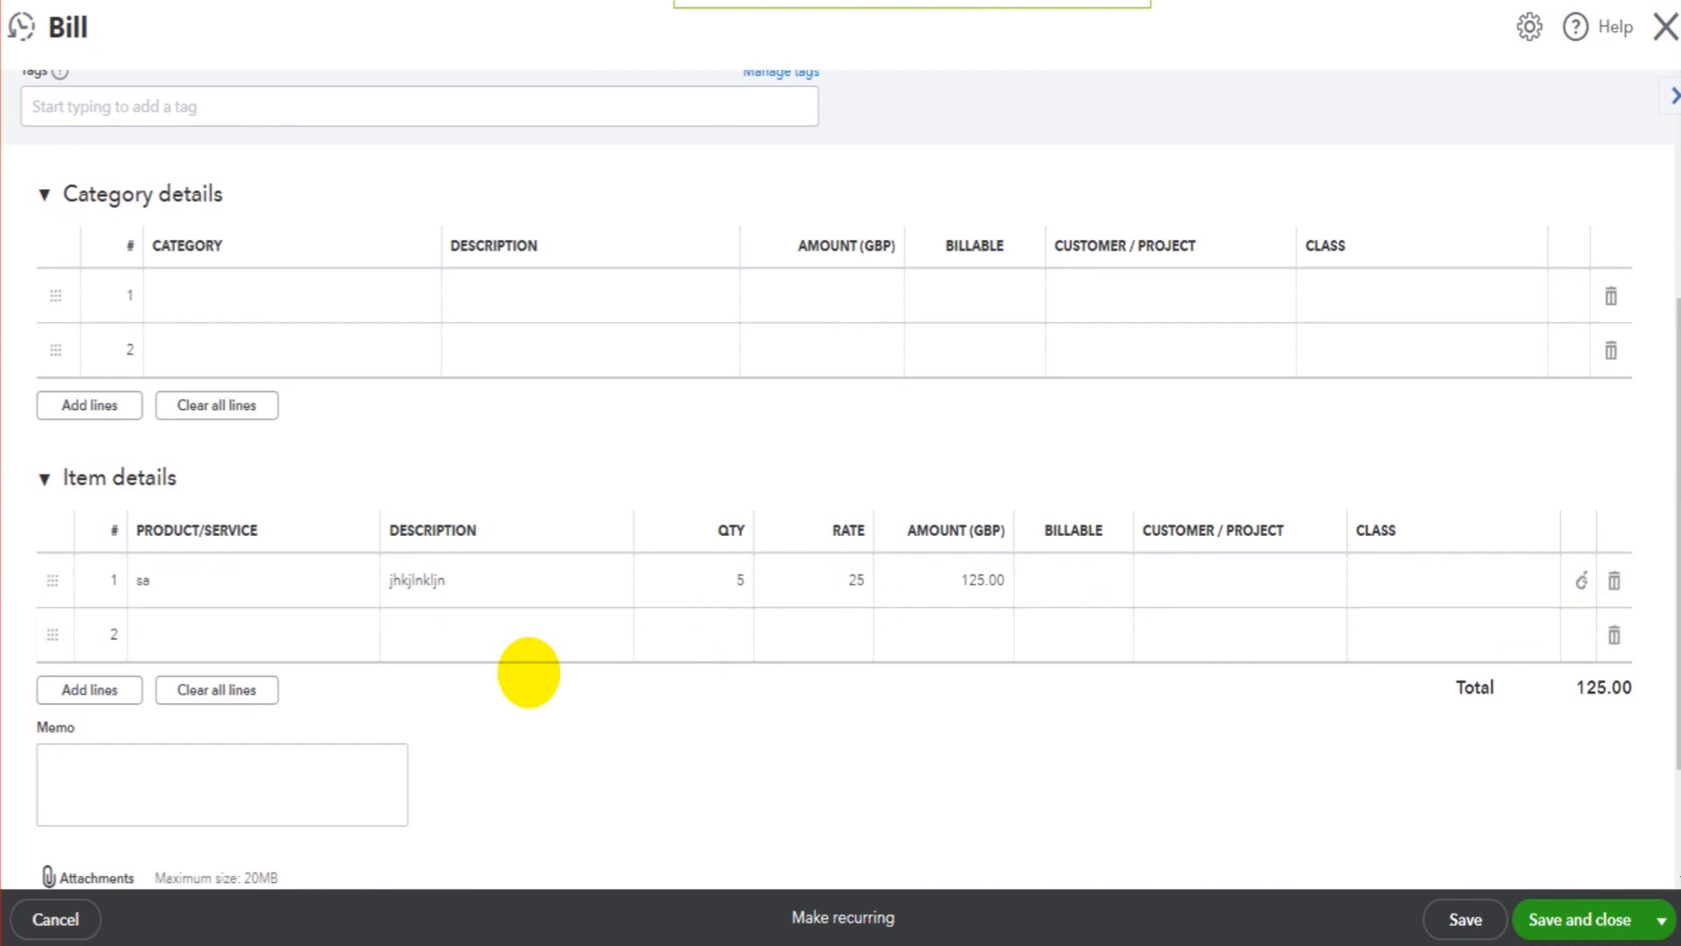
pyautogui.scroll(4, 826, 473)
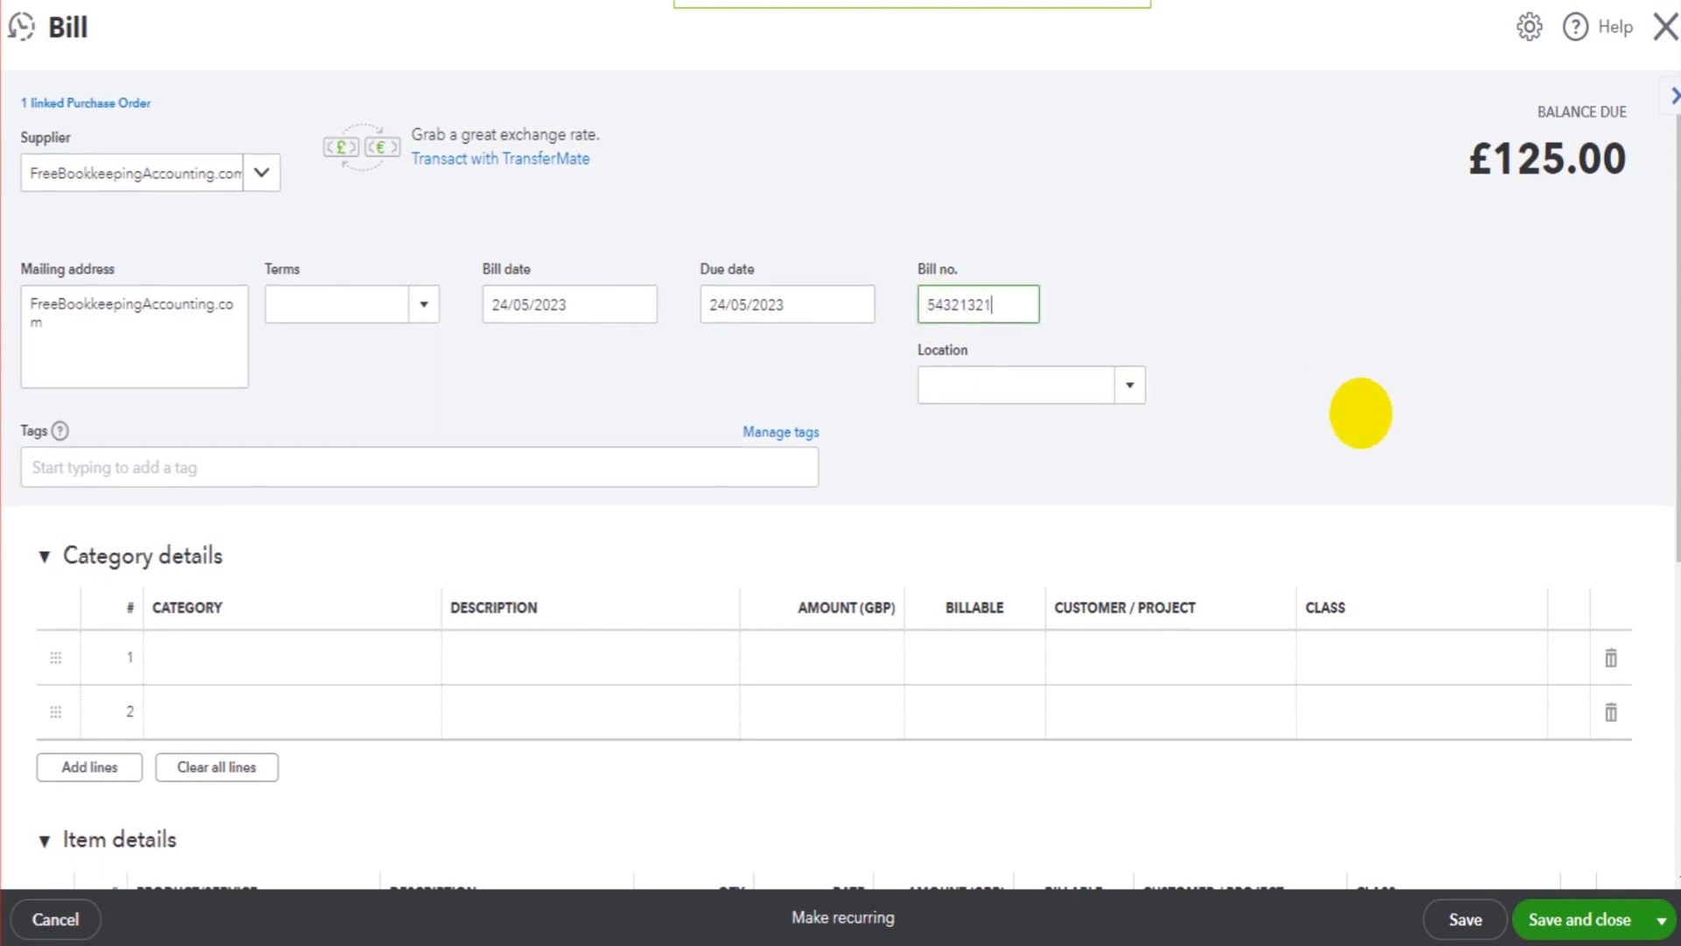
pyautogui.scroll(-4, 1401, 500)
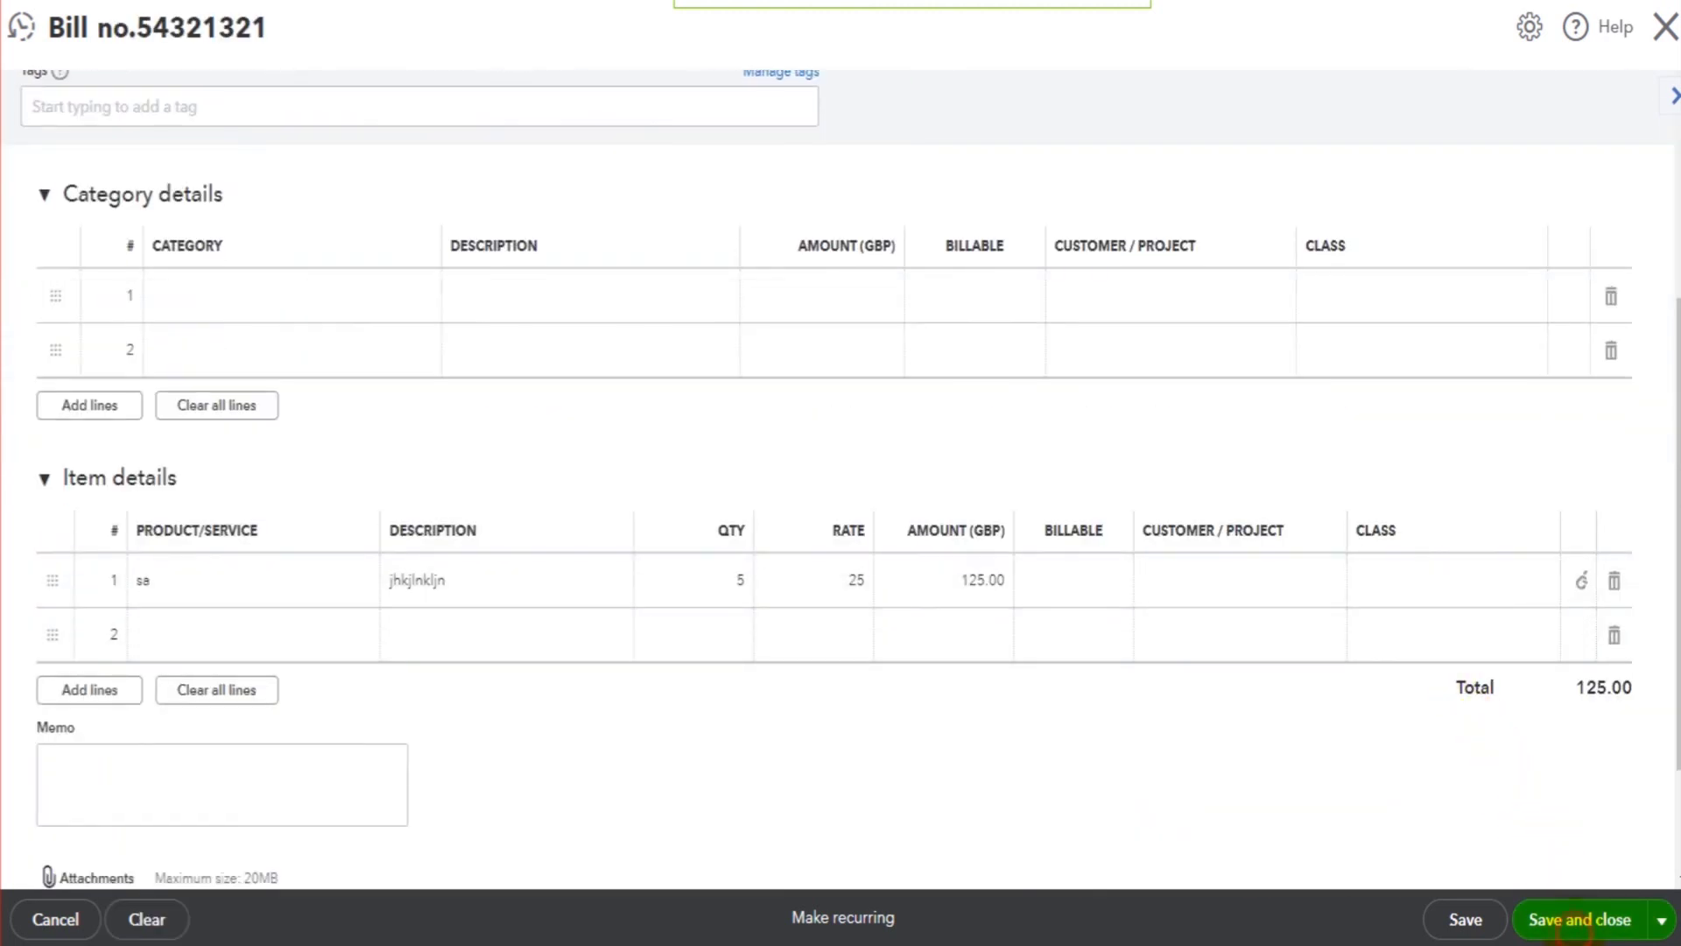
pyautogui.click(1568, 915)
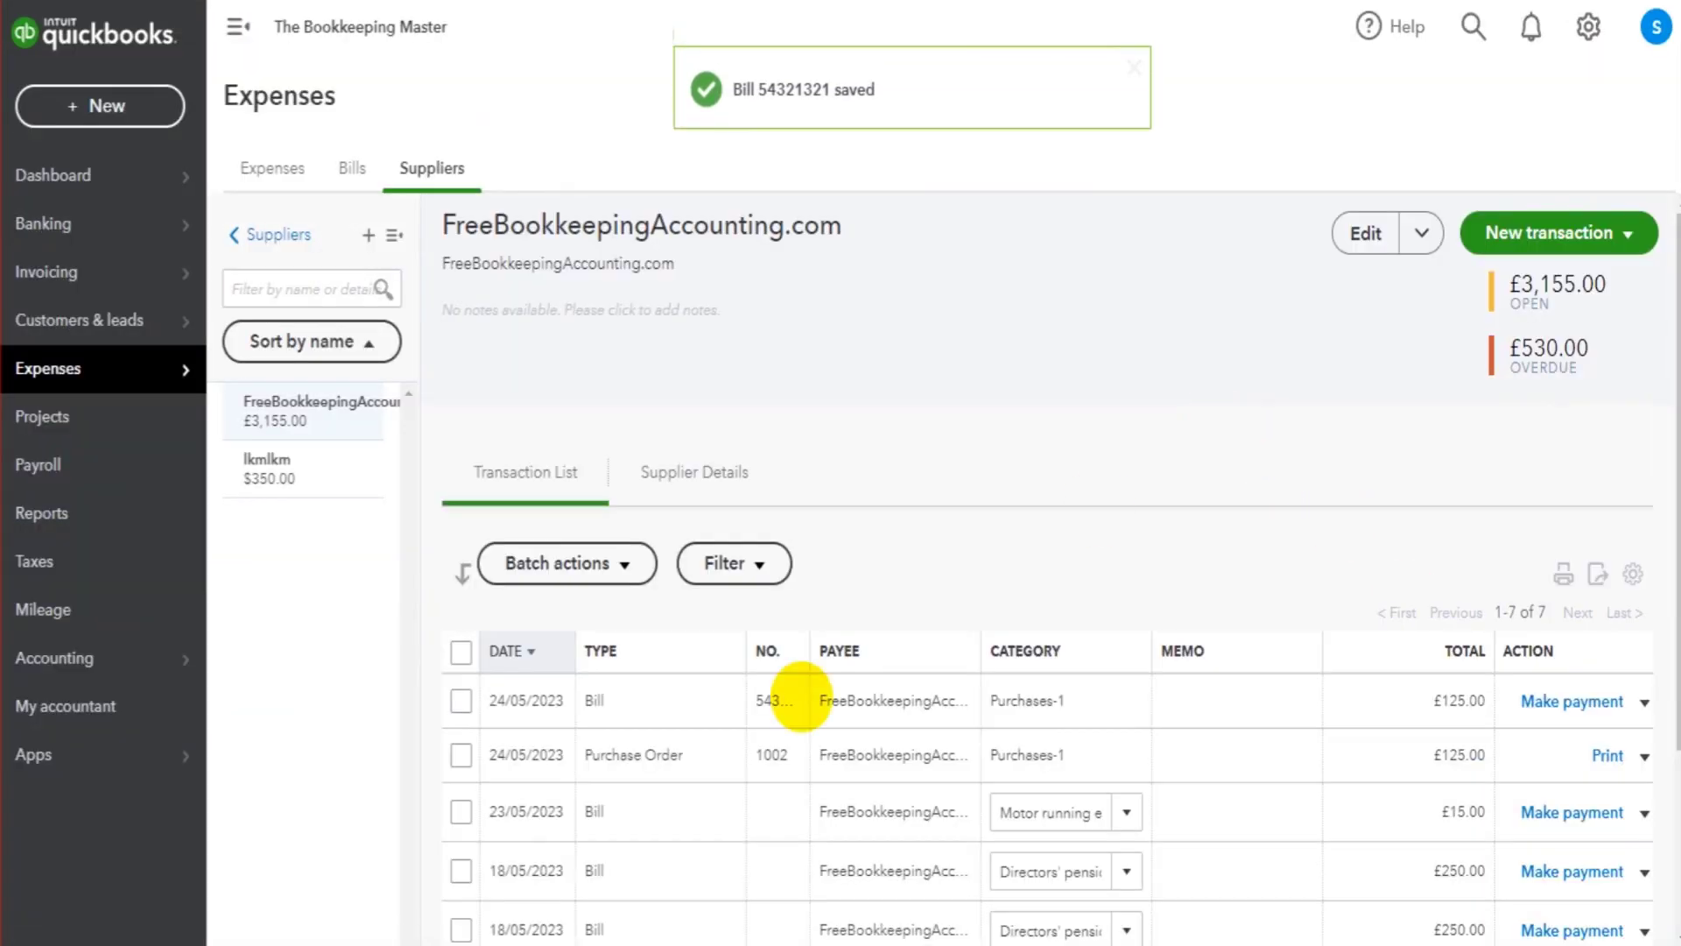
pyautogui.scroll(-2, 735, 696)
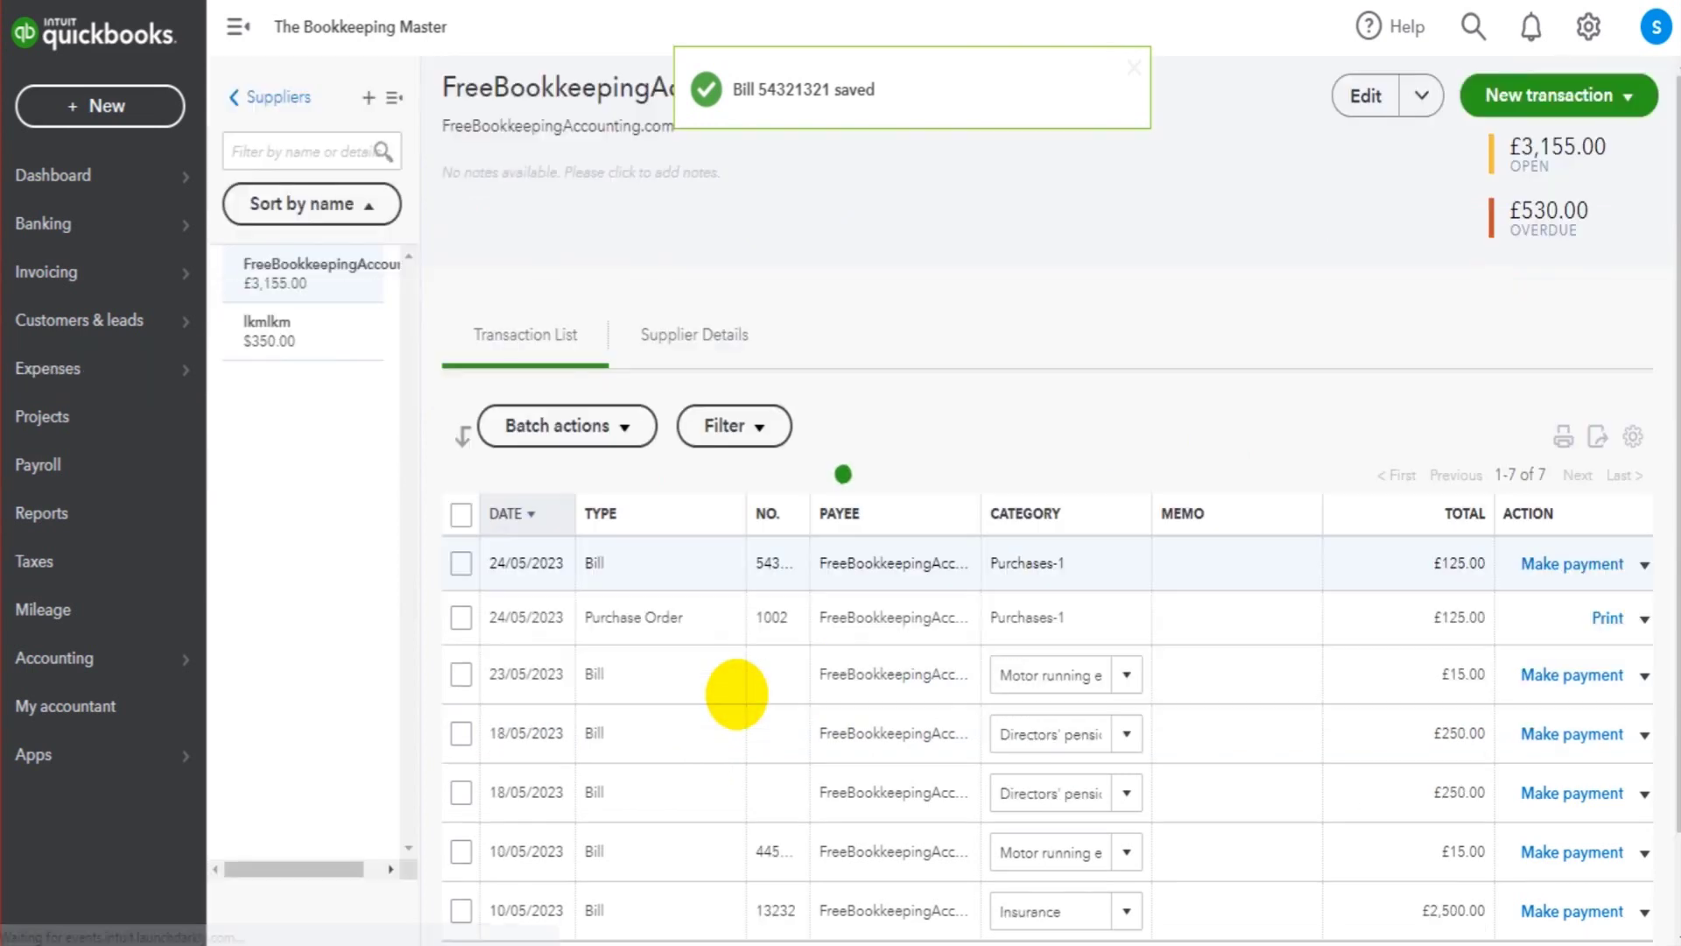
pyautogui.click(703, 562)
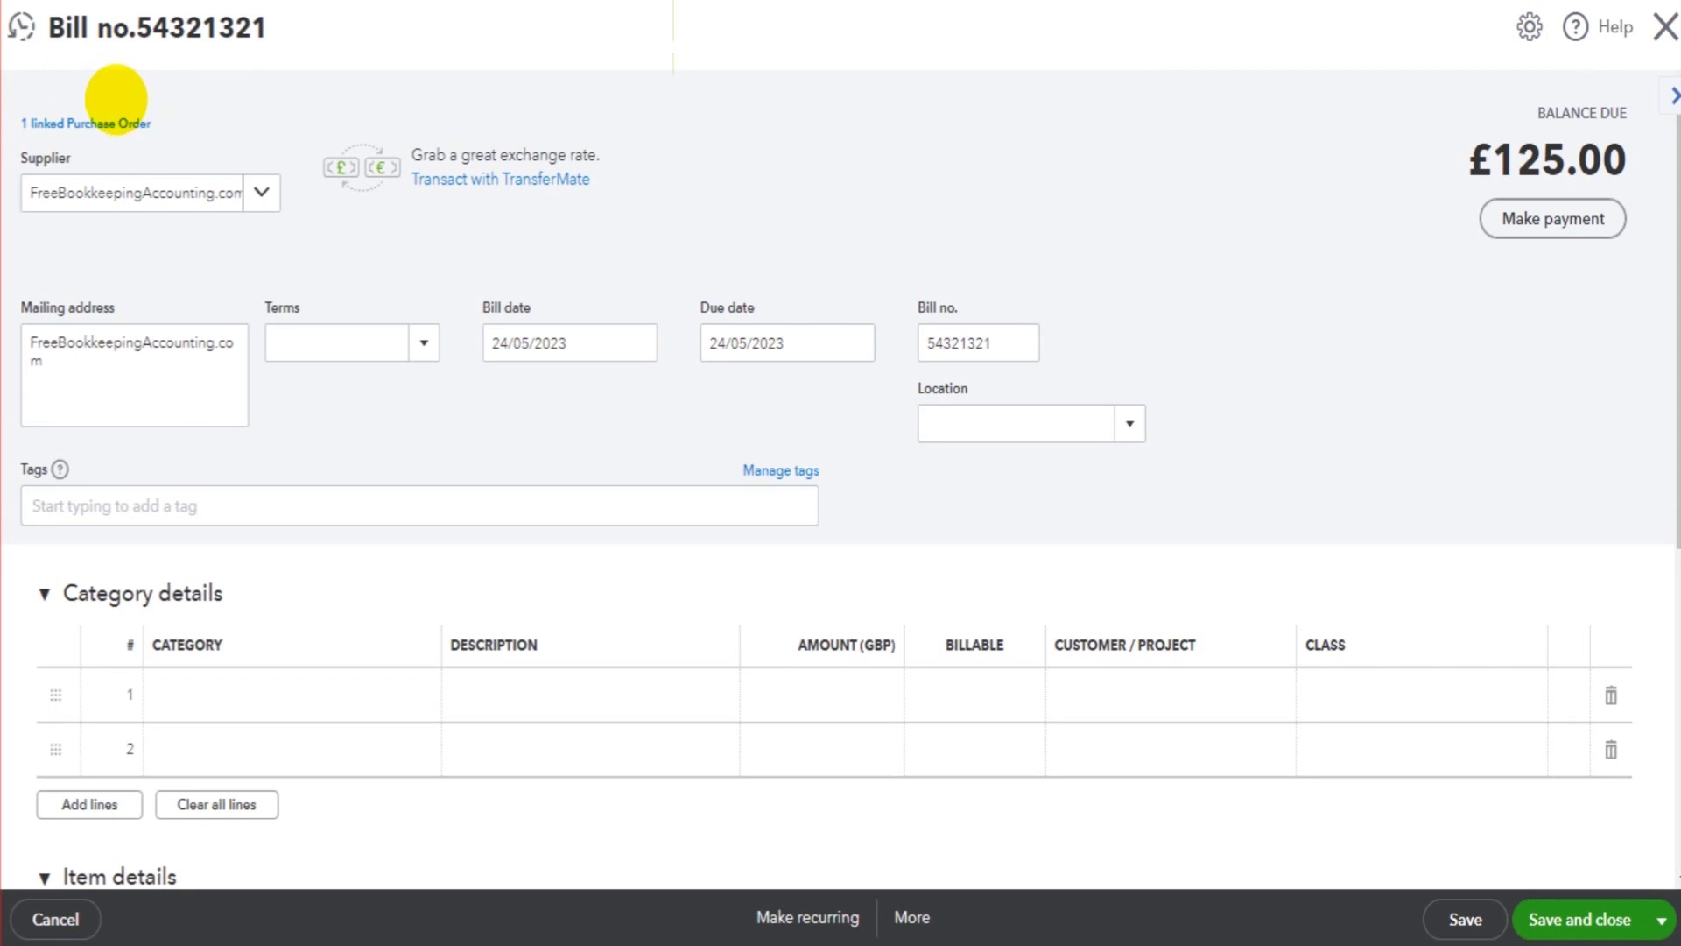
pyautogui.scroll(-3, 1515, 601)
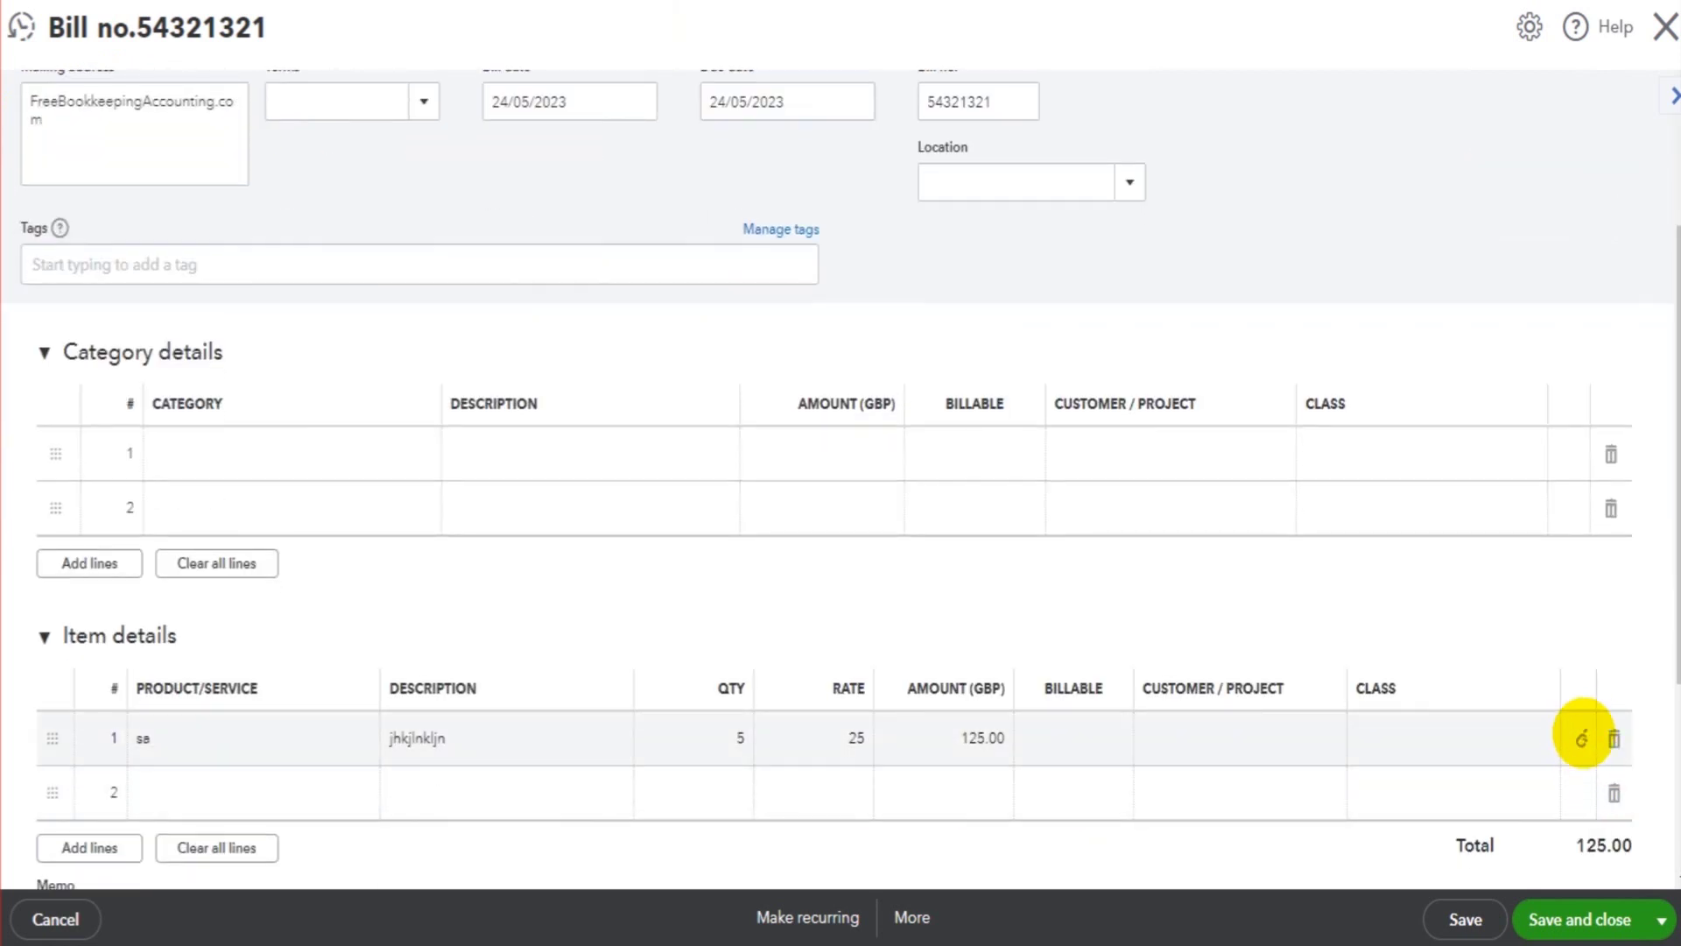
pyautogui.scroll(3, 1572, 740)
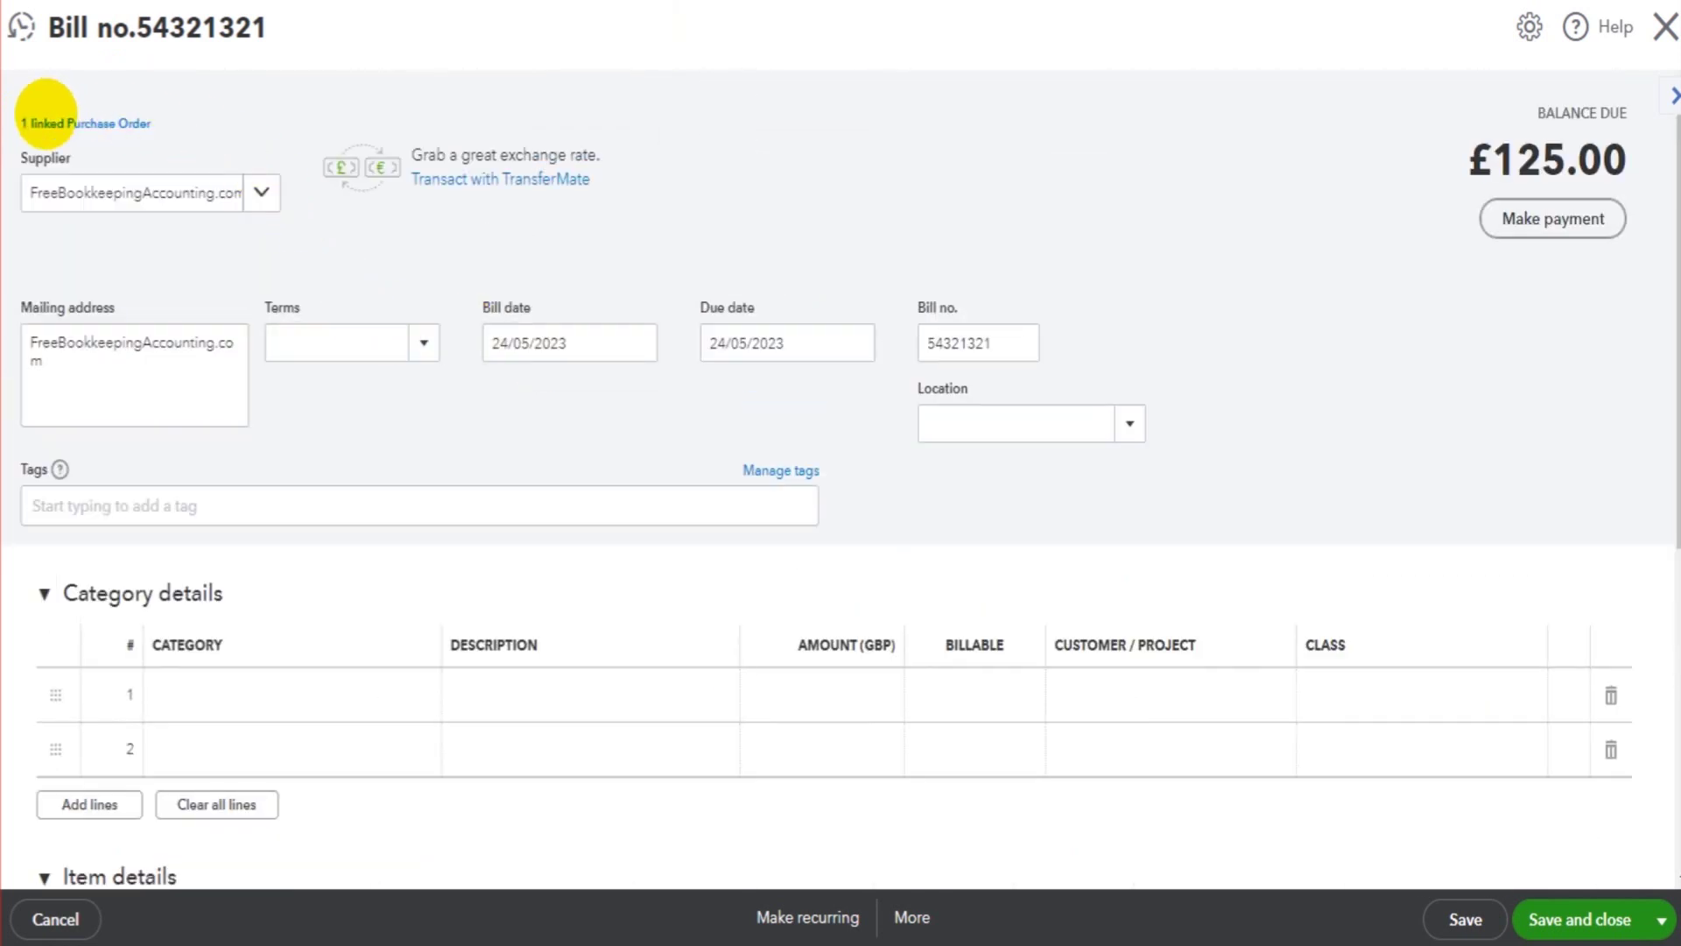
pyautogui.scroll(-3, 1664, 771)
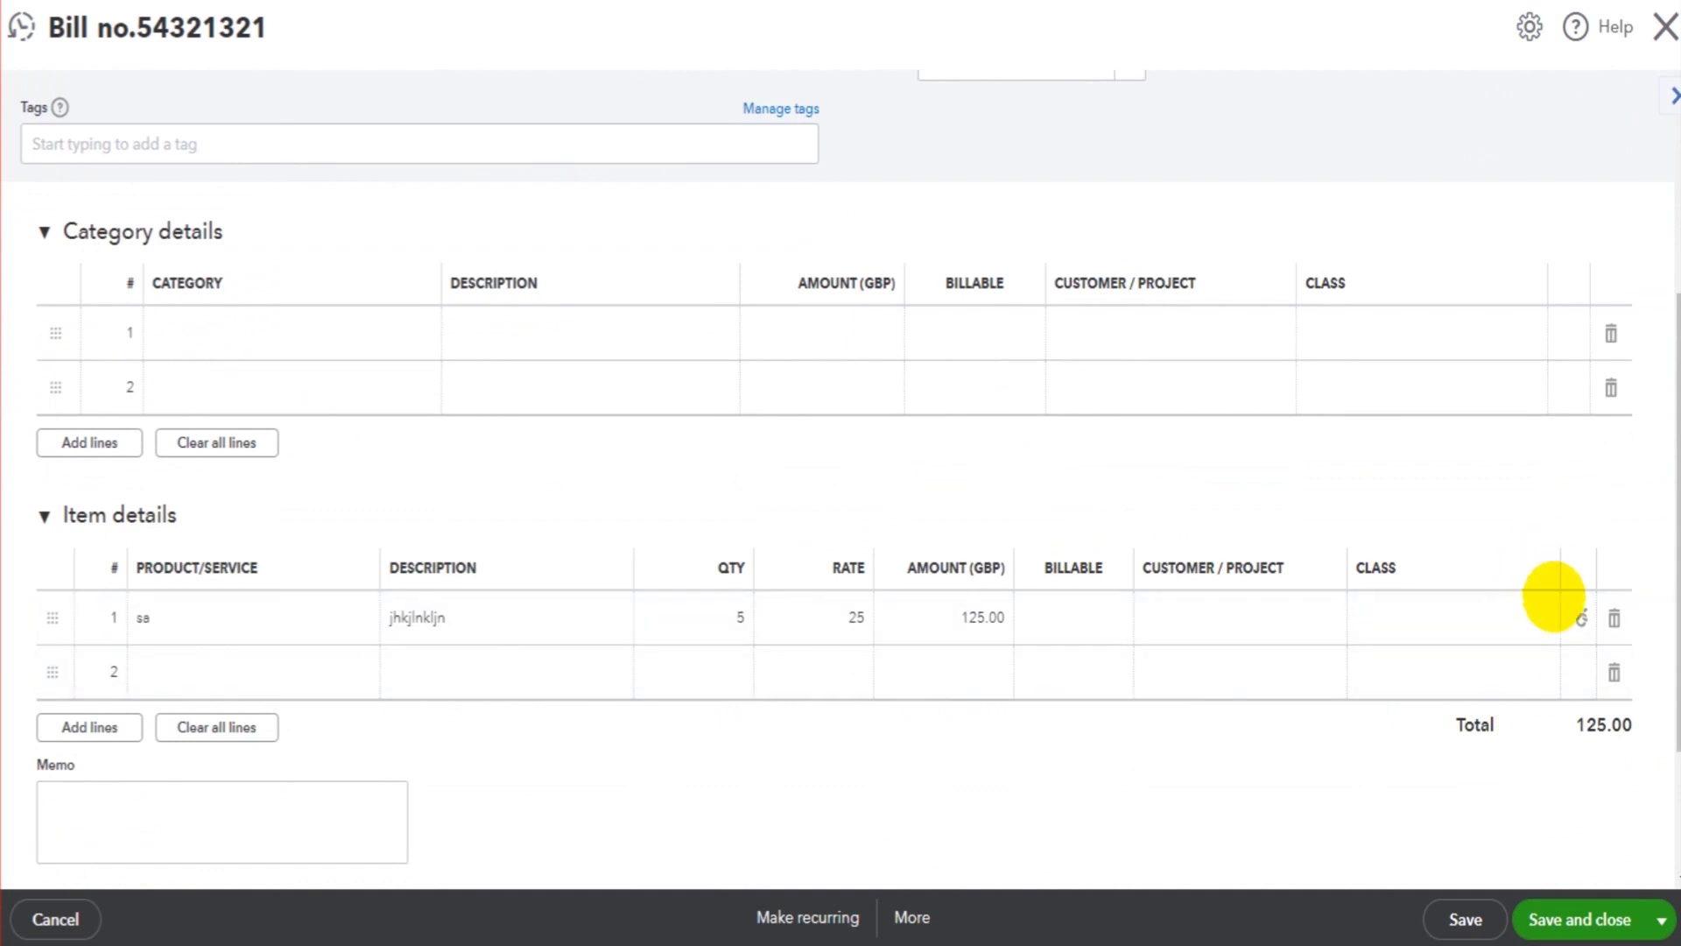
pyautogui.scroll(5, 1555, 596)
pyautogui.click(1661, 28)
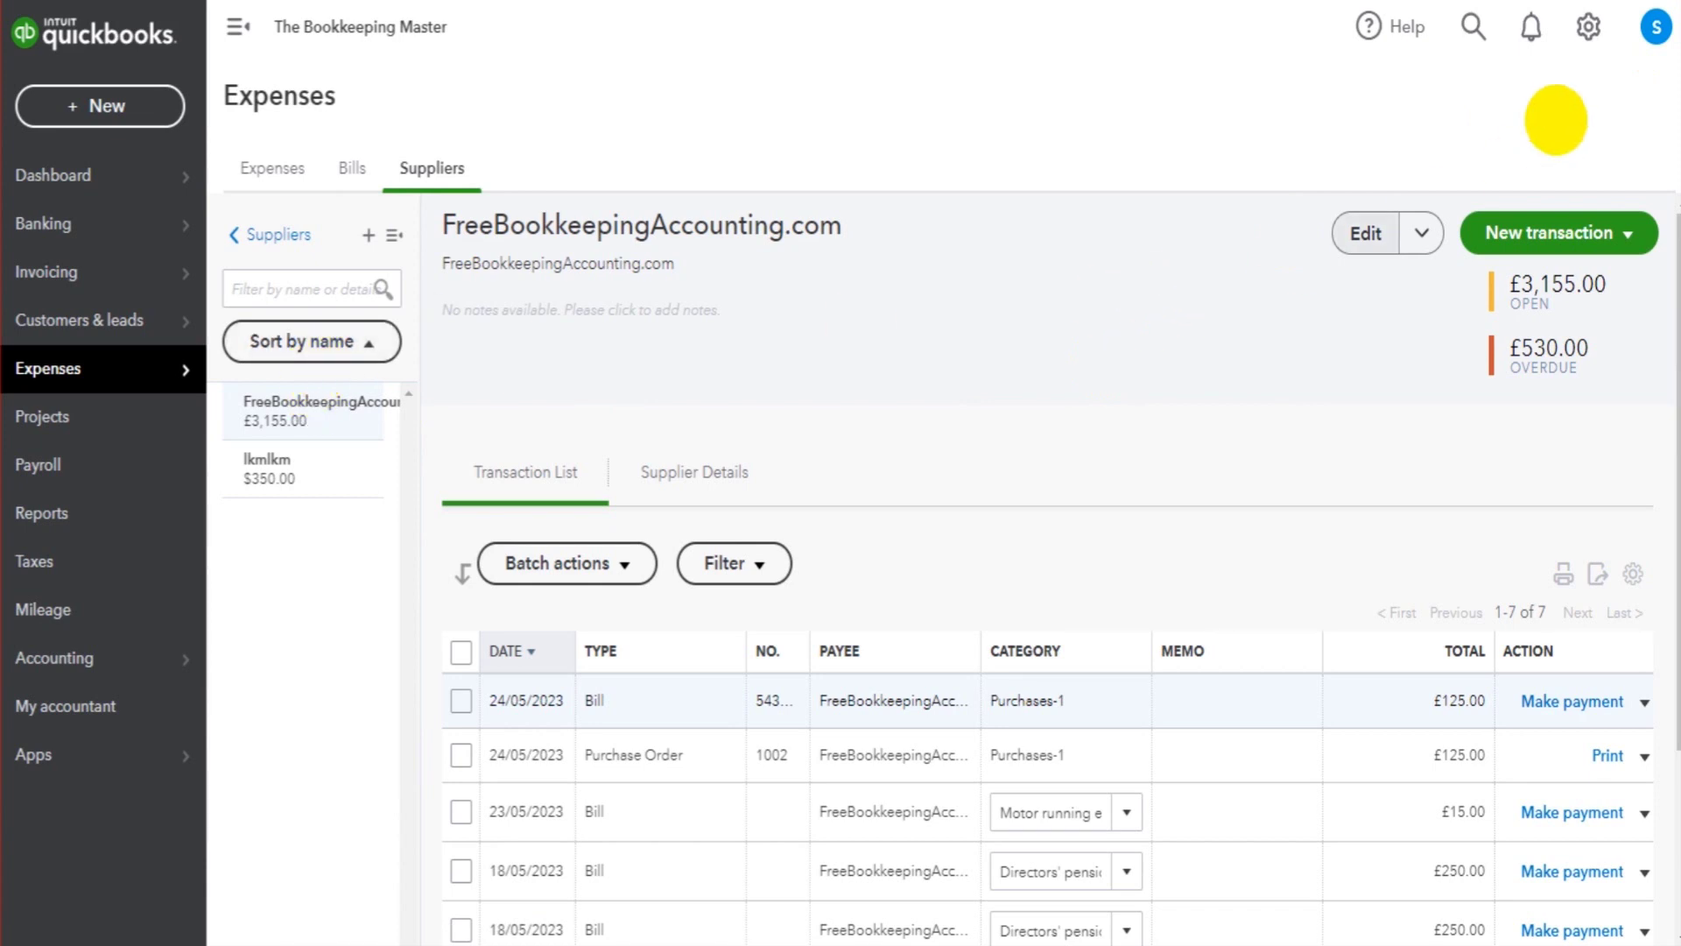
pyautogui.click(1476, 26)
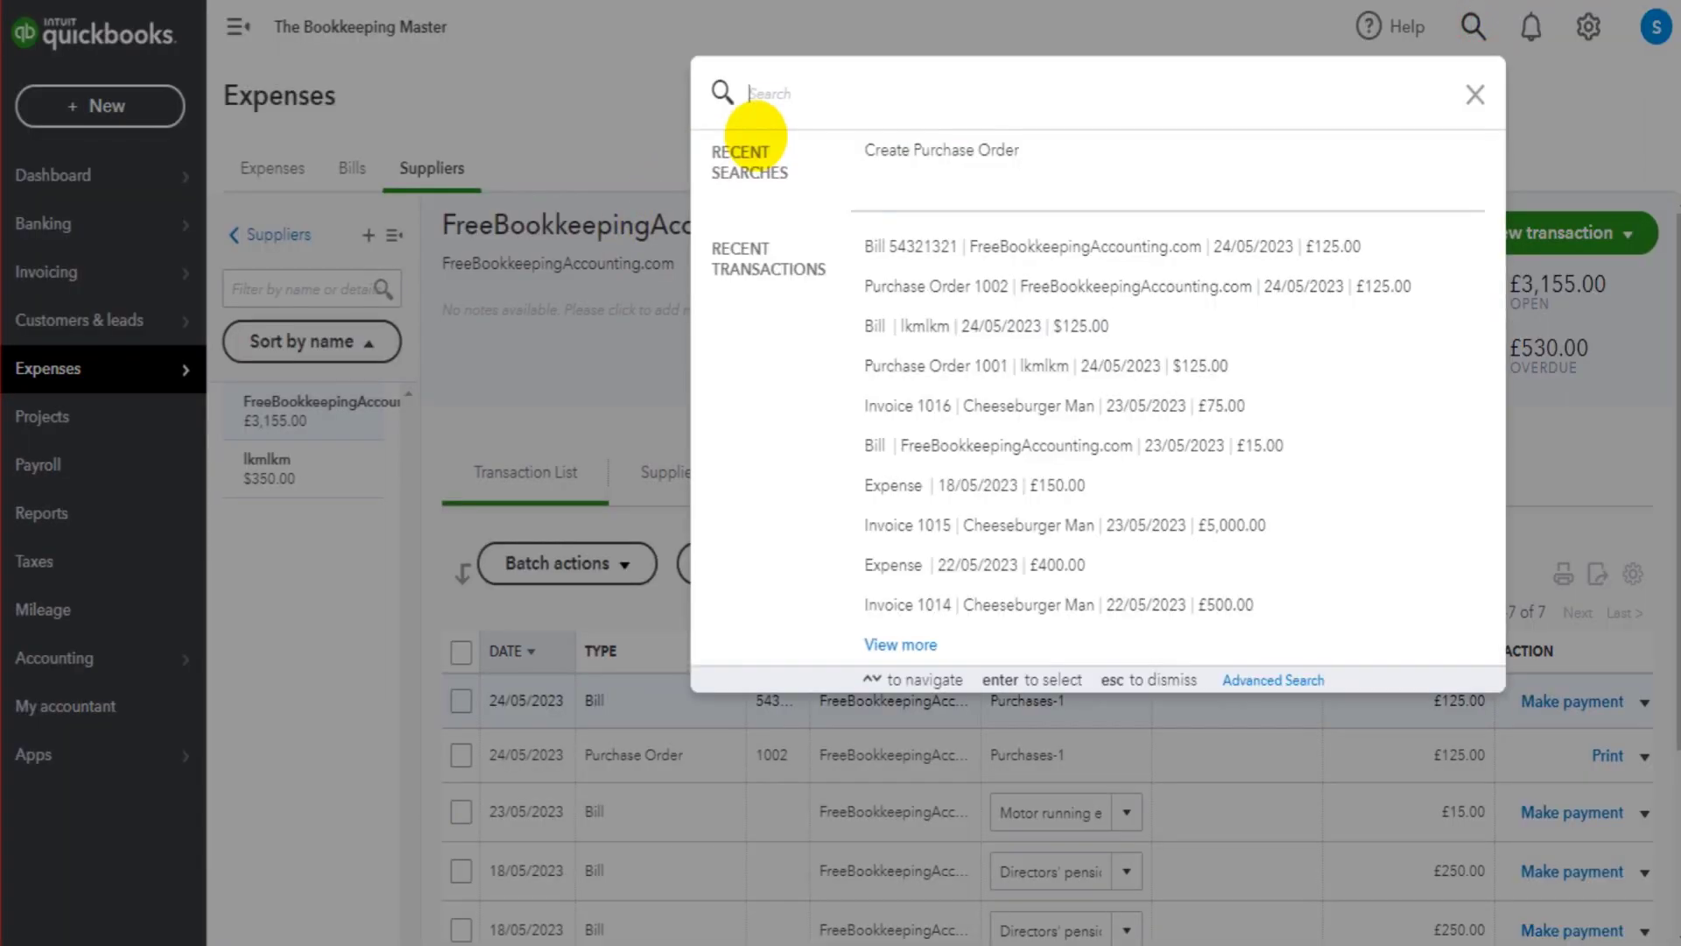
pyautogui.write('purchase')
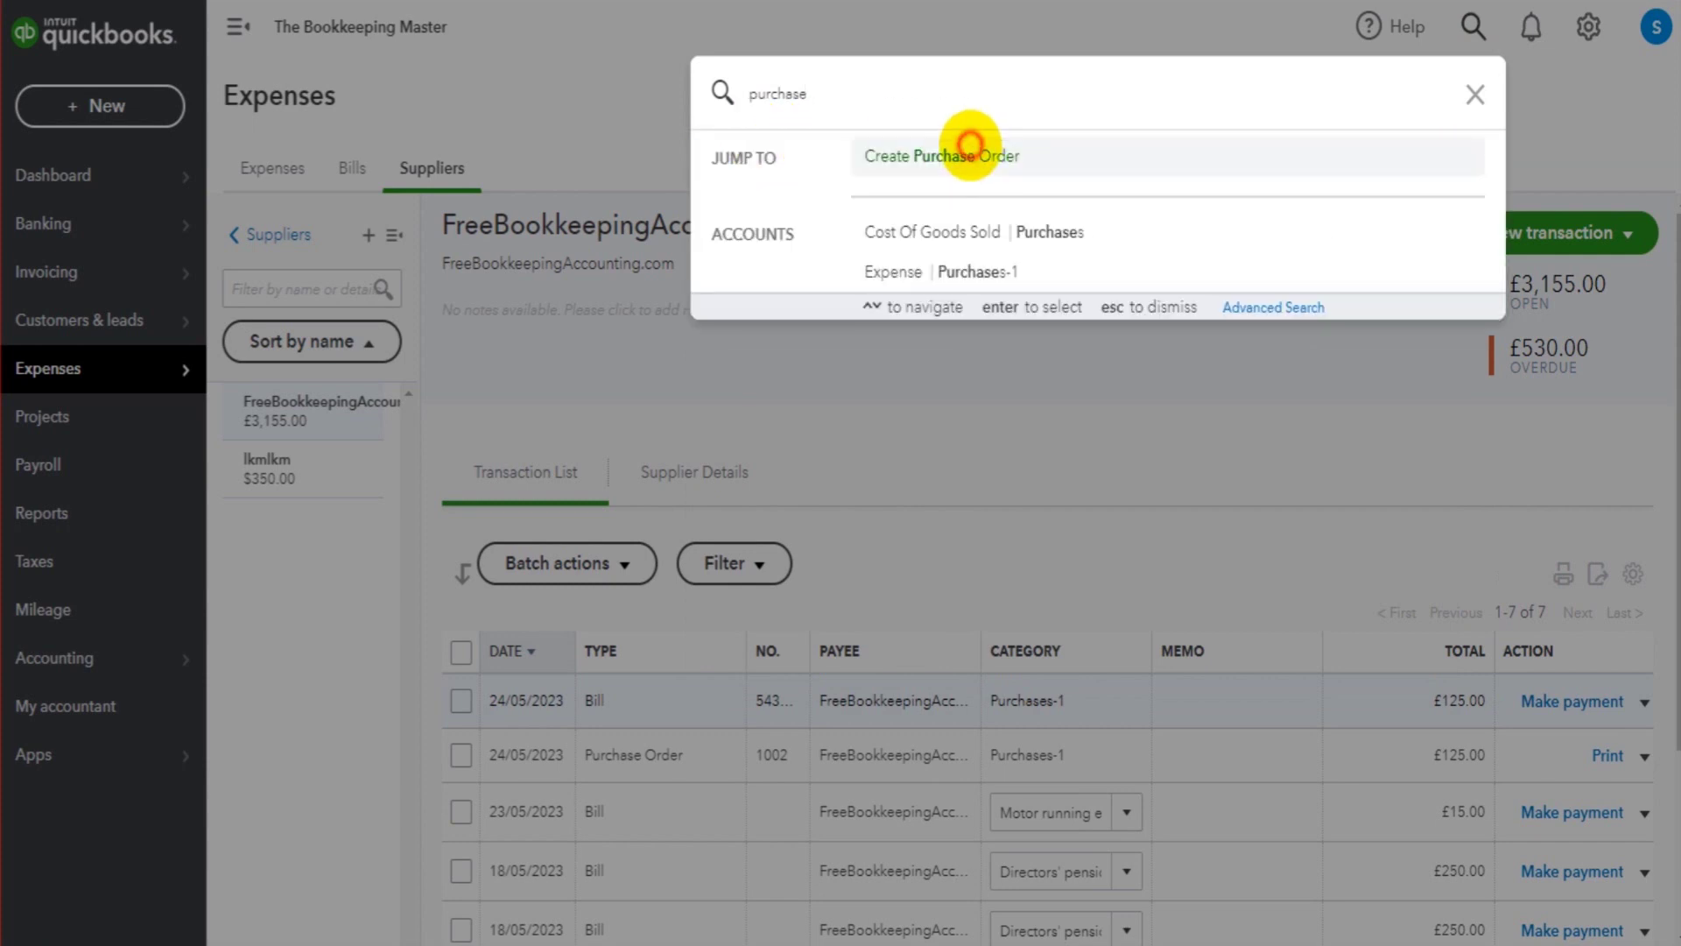
pyautogui.click(970, 145)
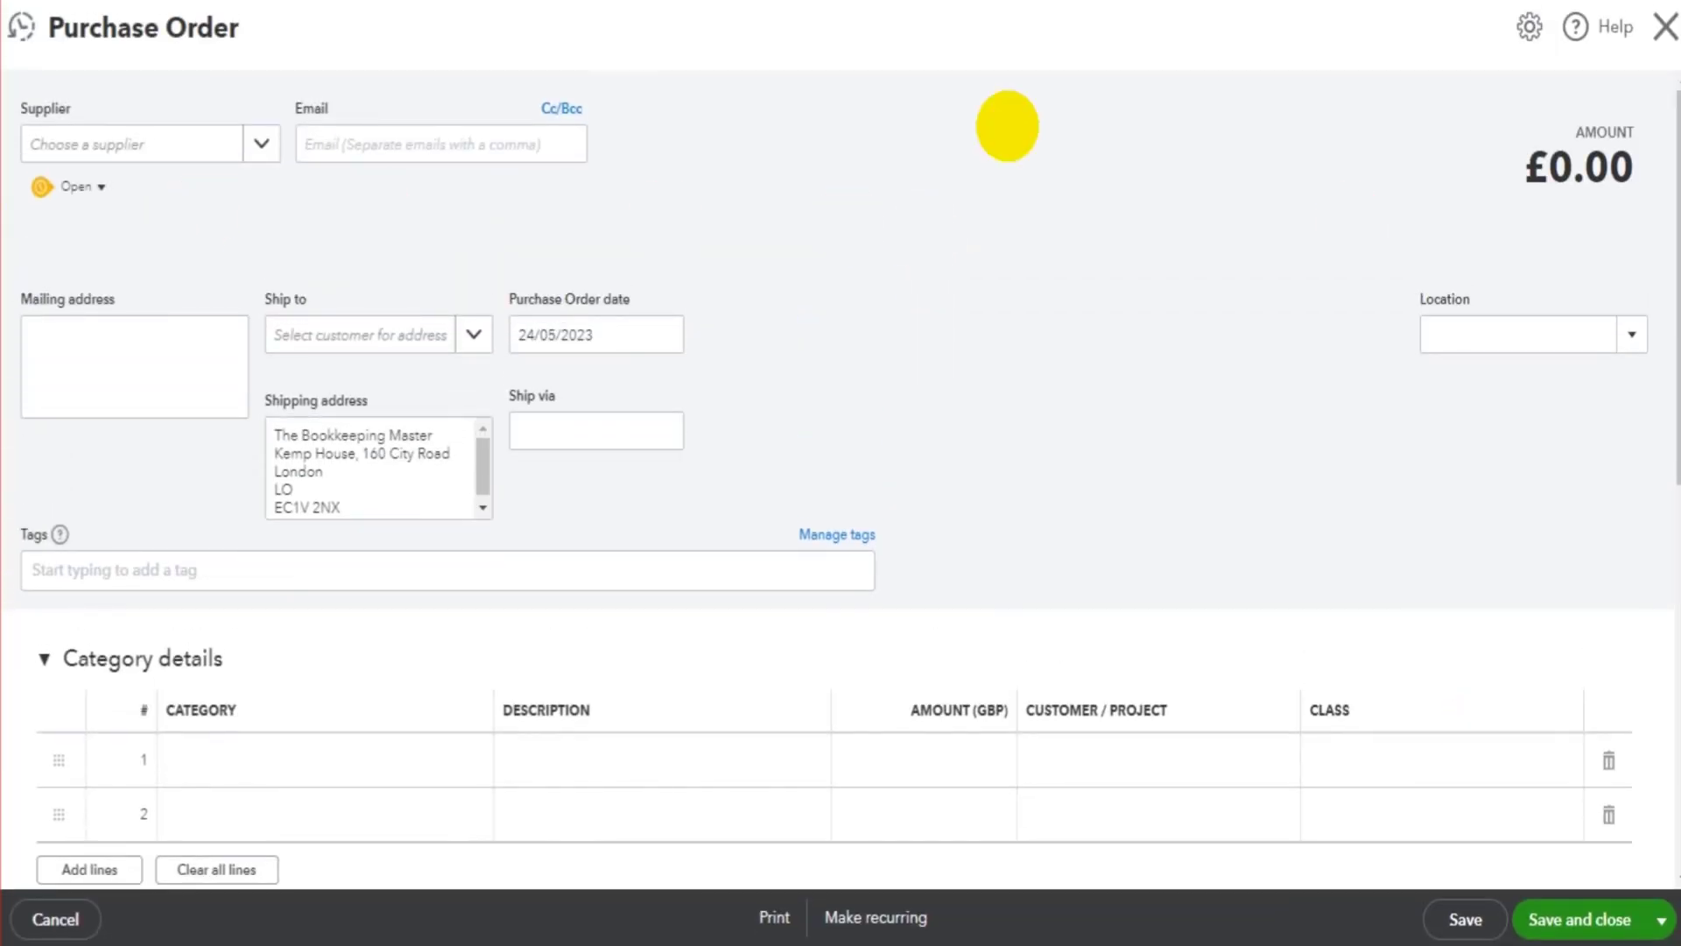
pyautogui.scroll(-3, 1373, 274)
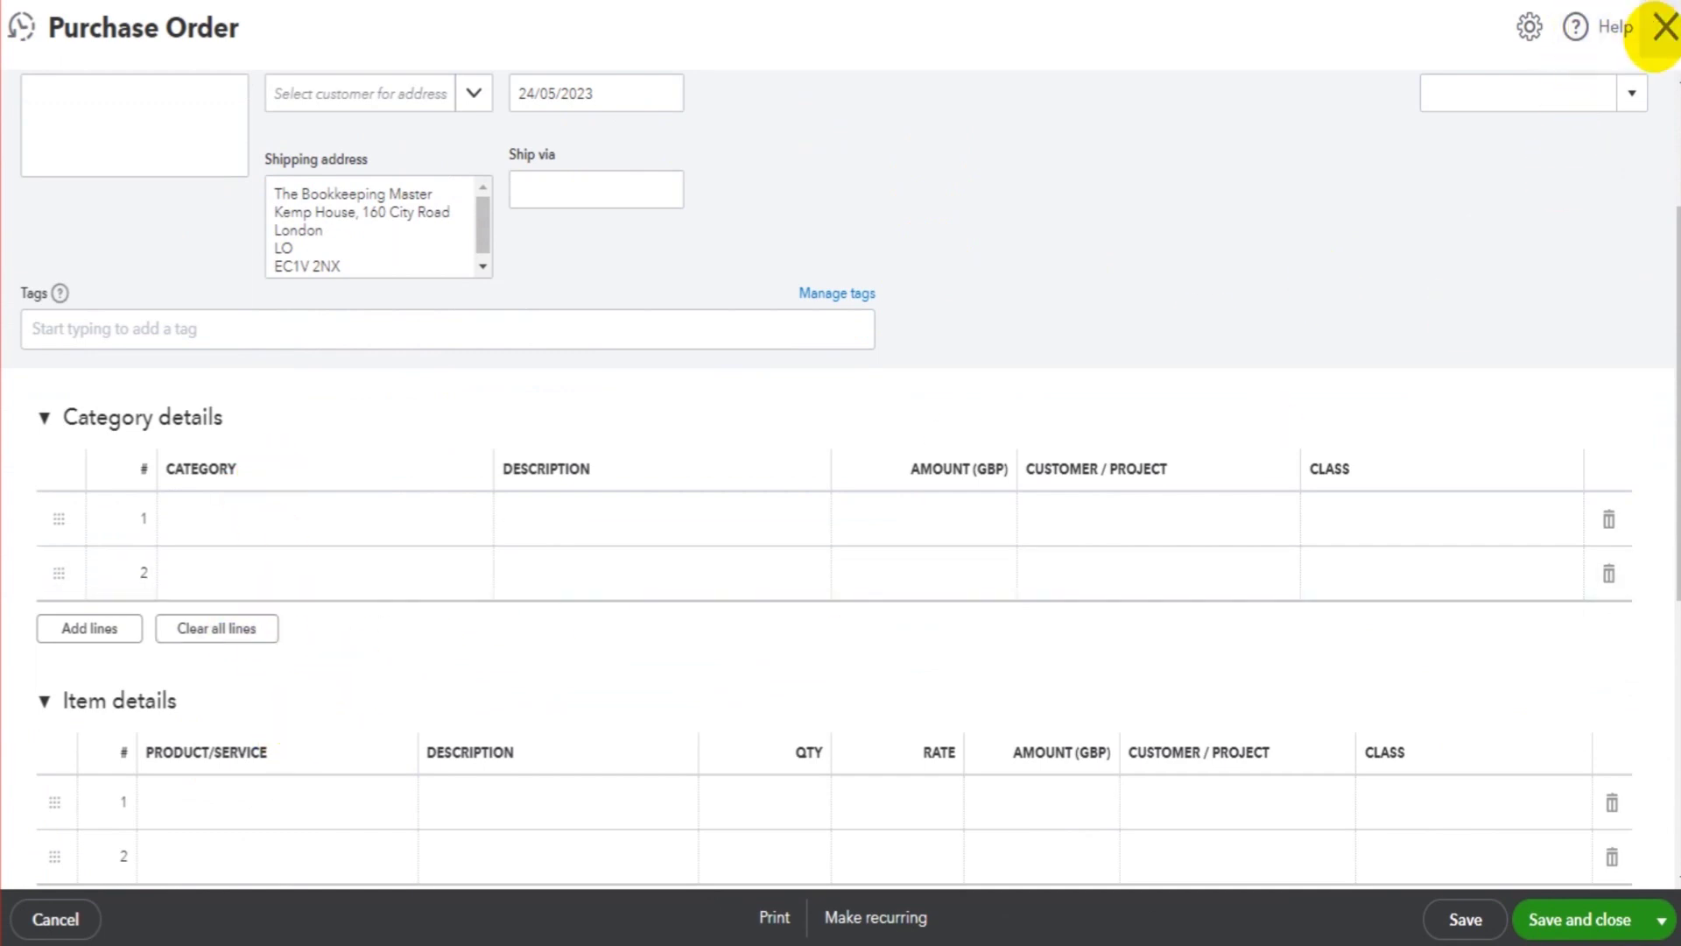
pyautogui.click(294, 517)
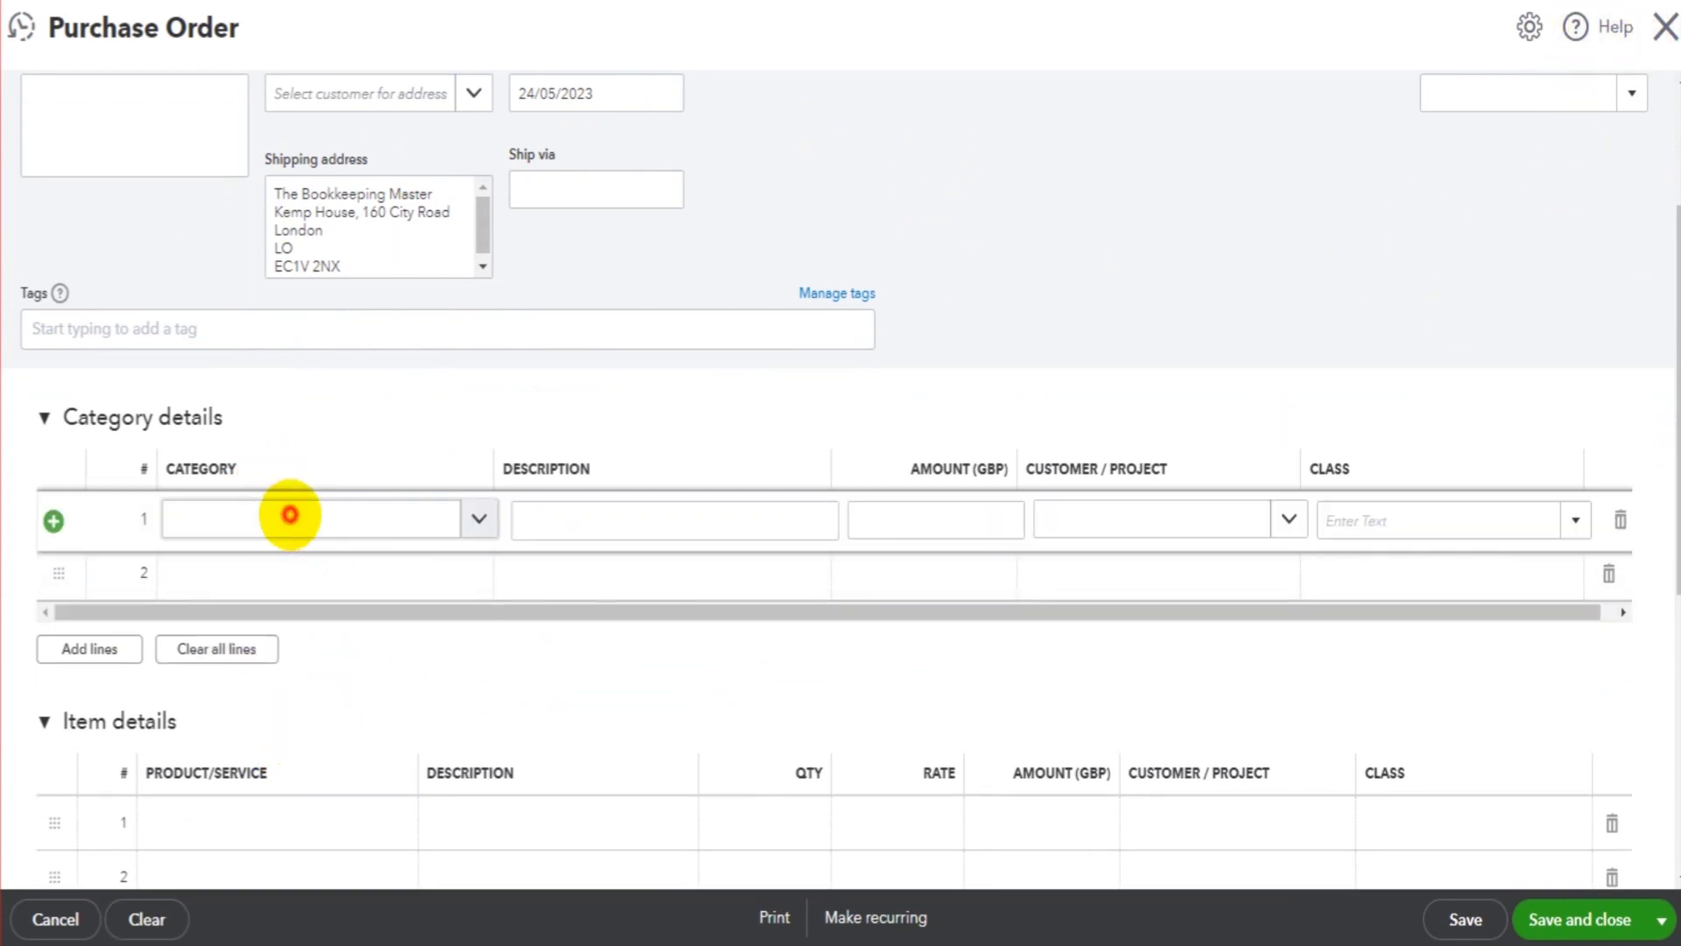
pyautogui.click(290, 515)
pyautogui.scroll(-6, 345, 698)
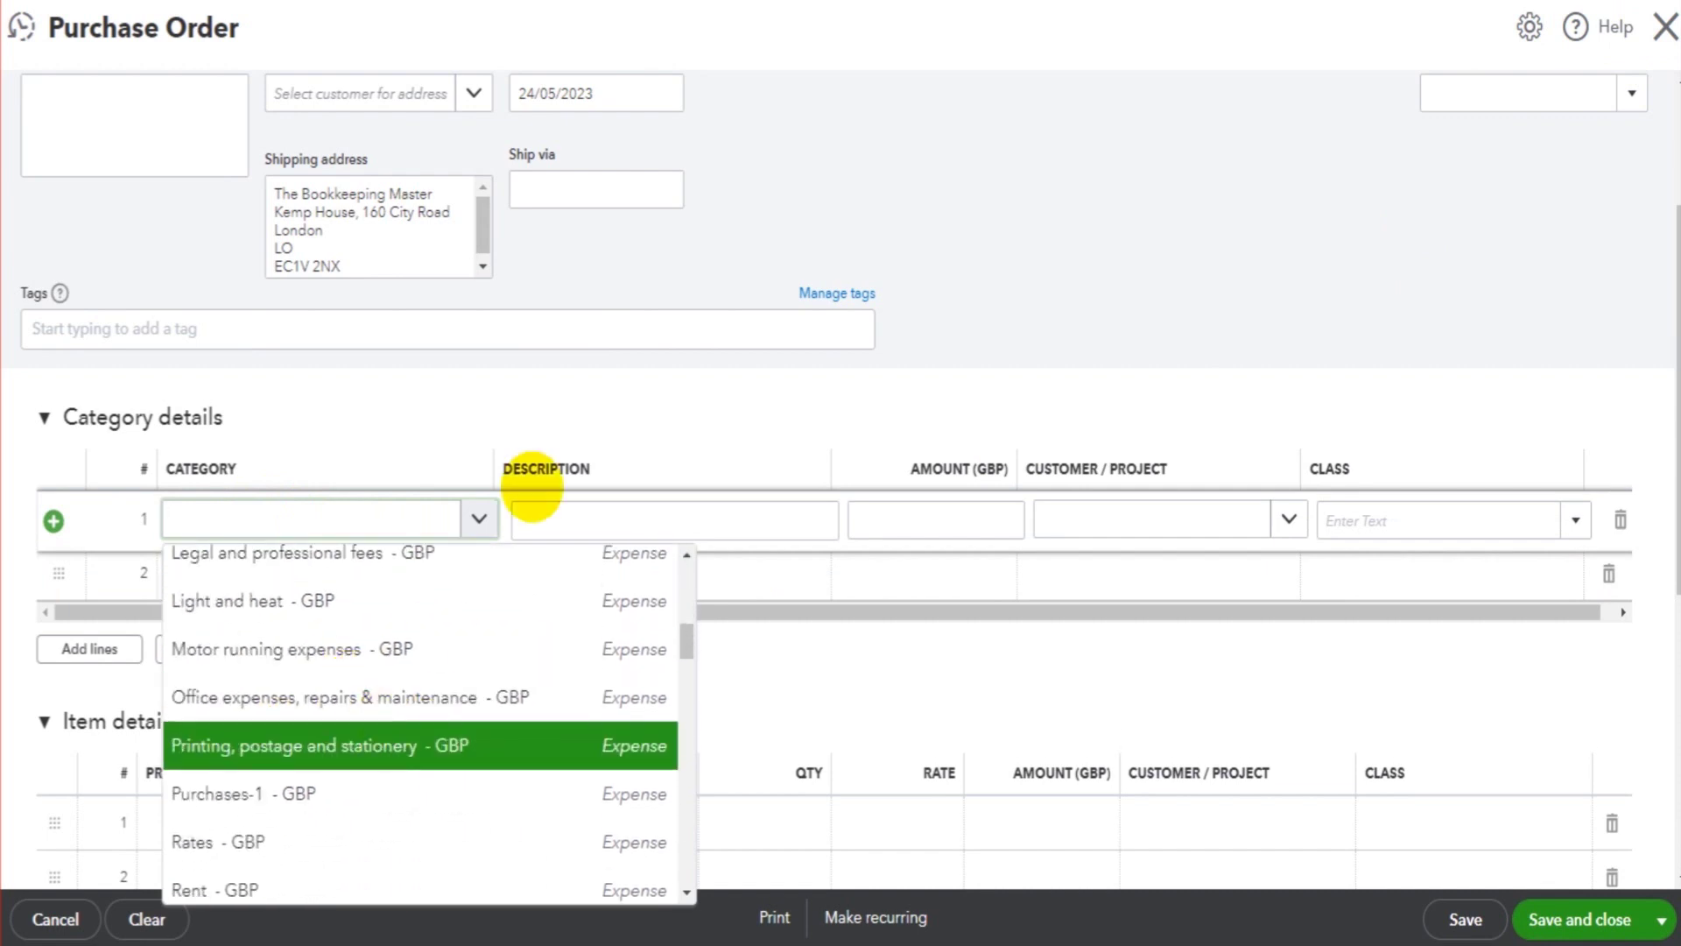
pyautogui.click(631, 330)
pyautogui.scroll(-3, 336, 571)
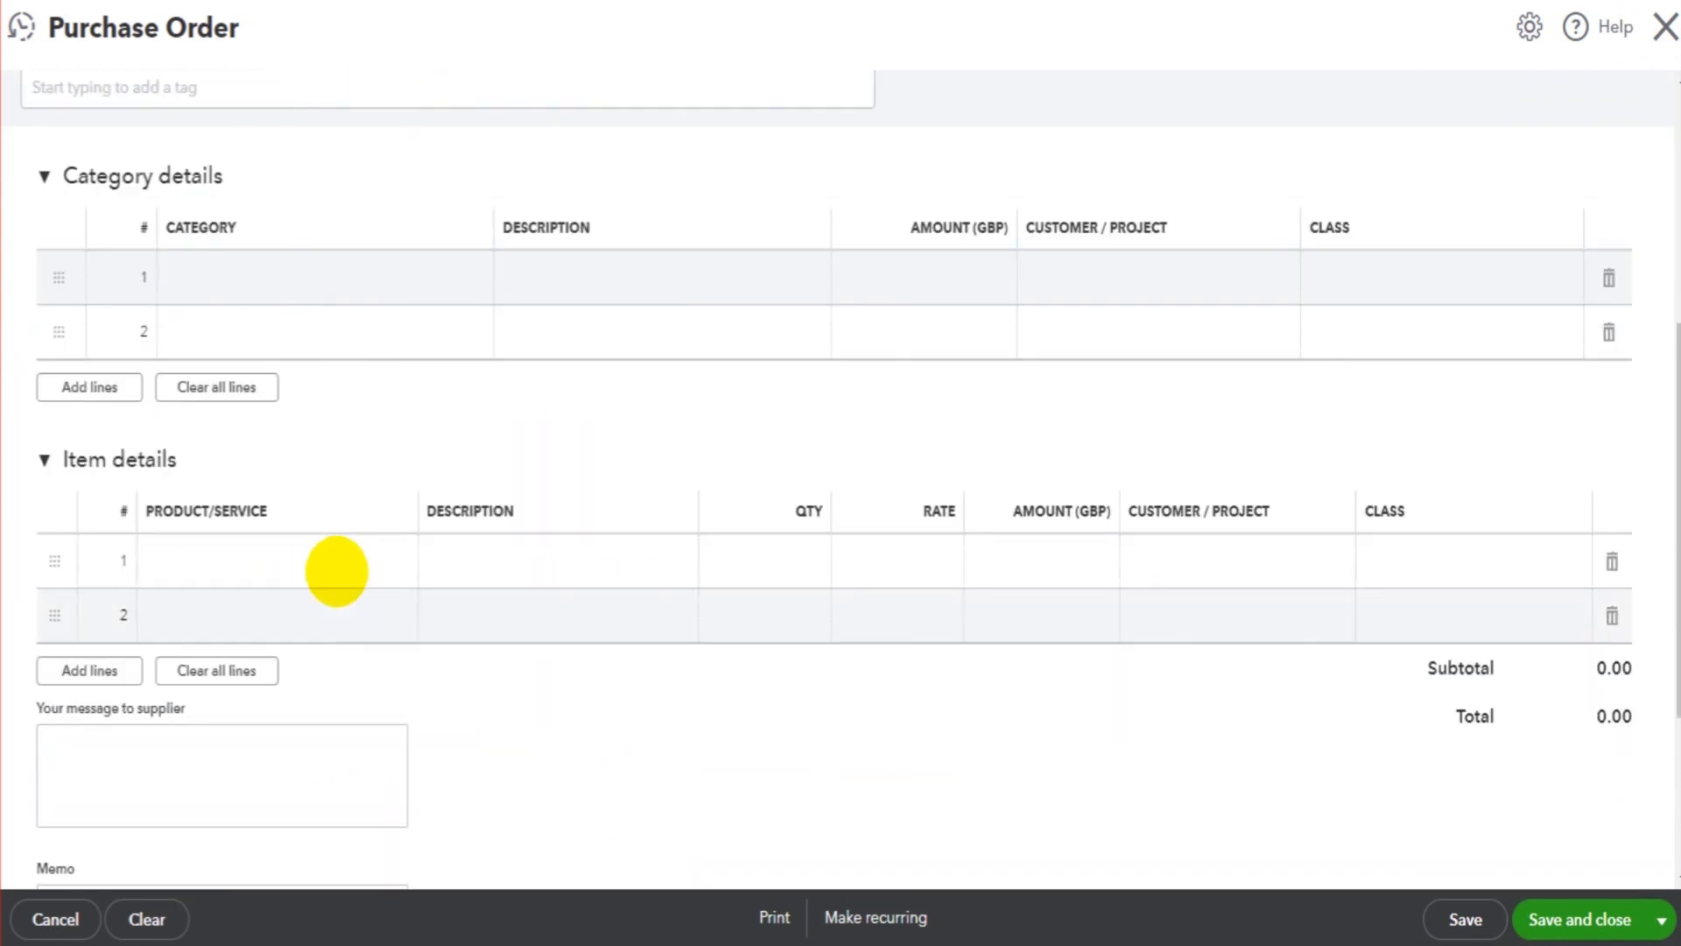
pyautogui.click(336, 571)
pyautogui.click(391, 563)
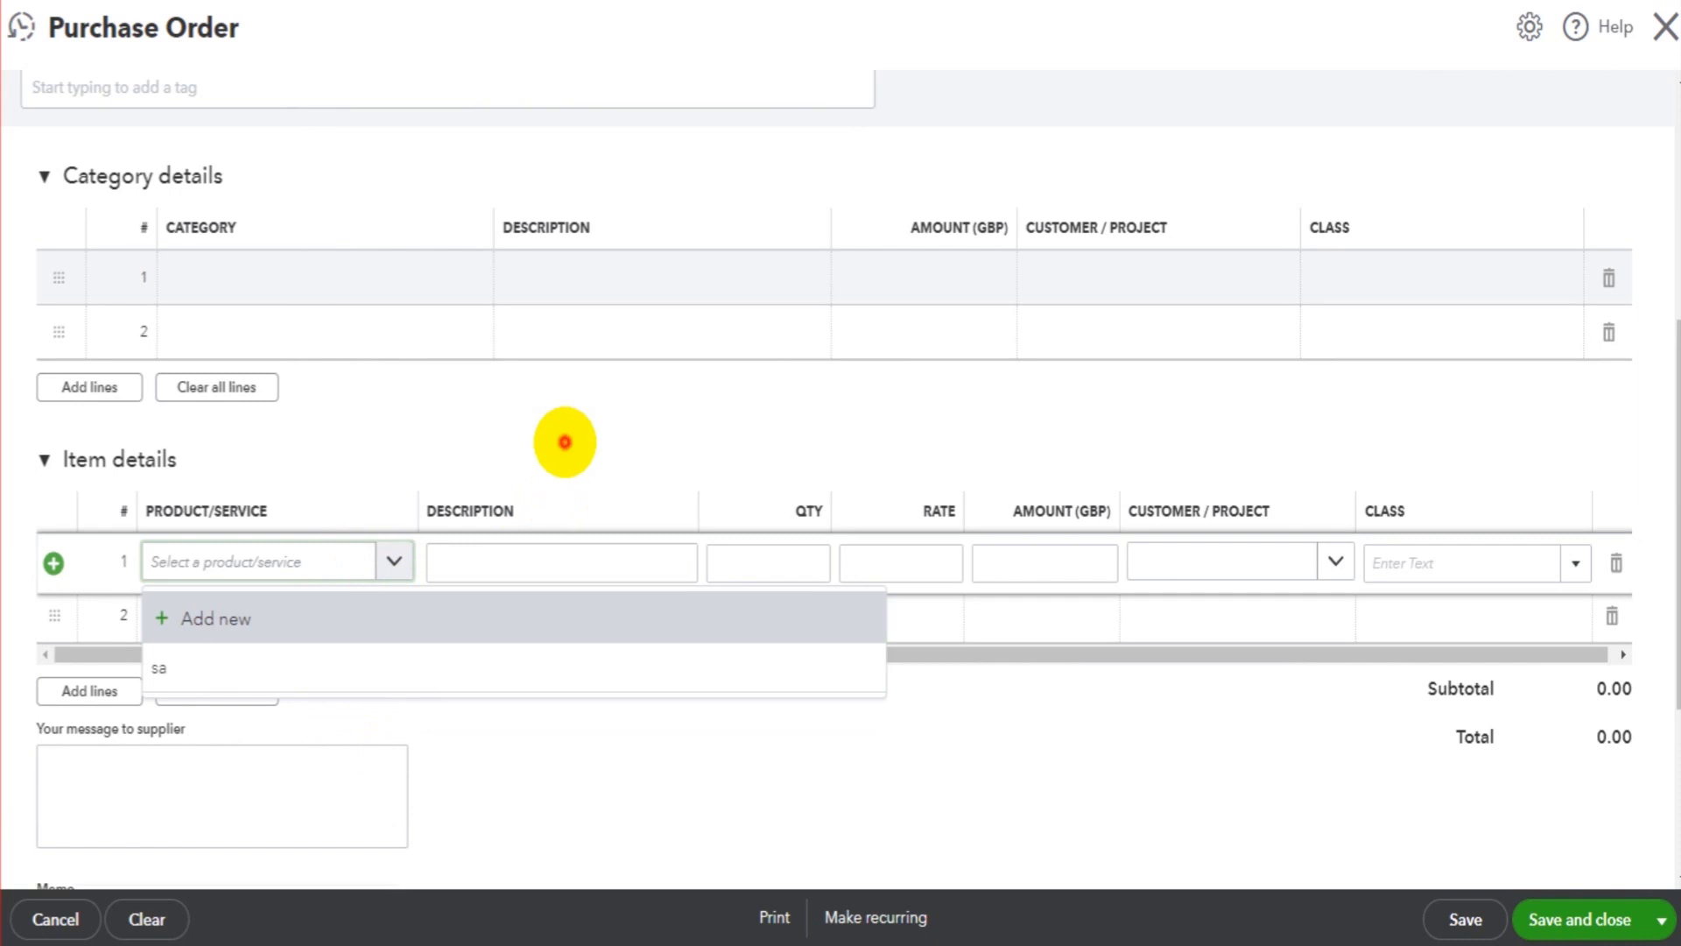
pyautogui.click(565, 442)
pyautogui.scroll(4, 1358, 458)
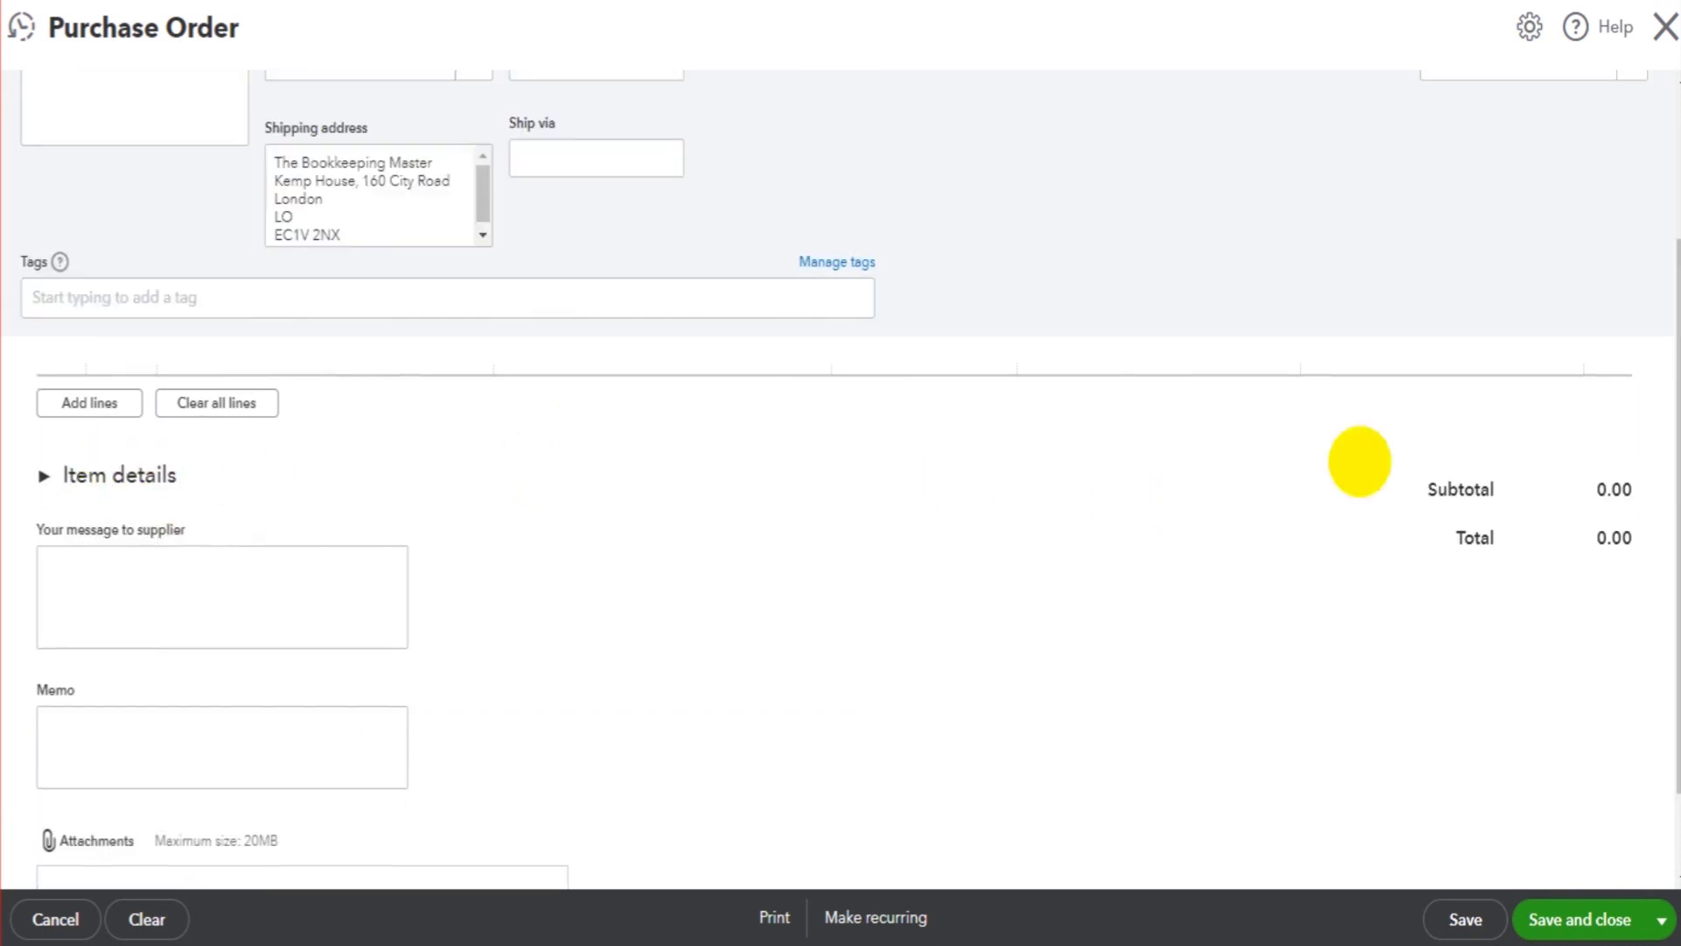
pyautogui.click(1666, 29)
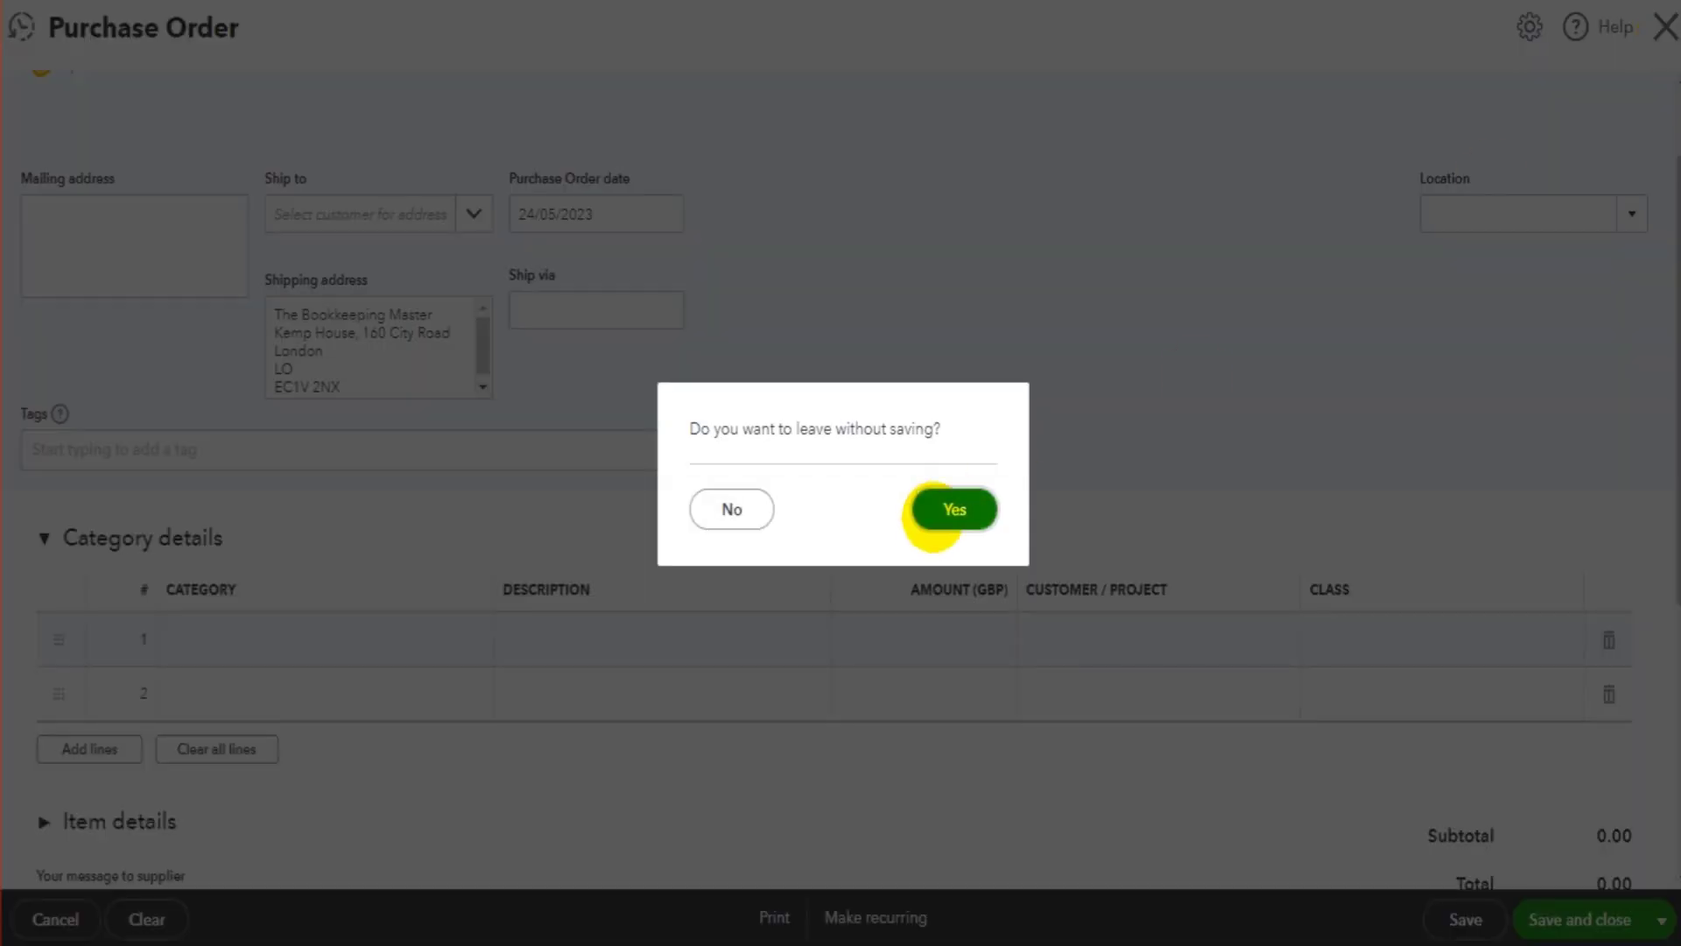
pyautogui.click(930, 521)
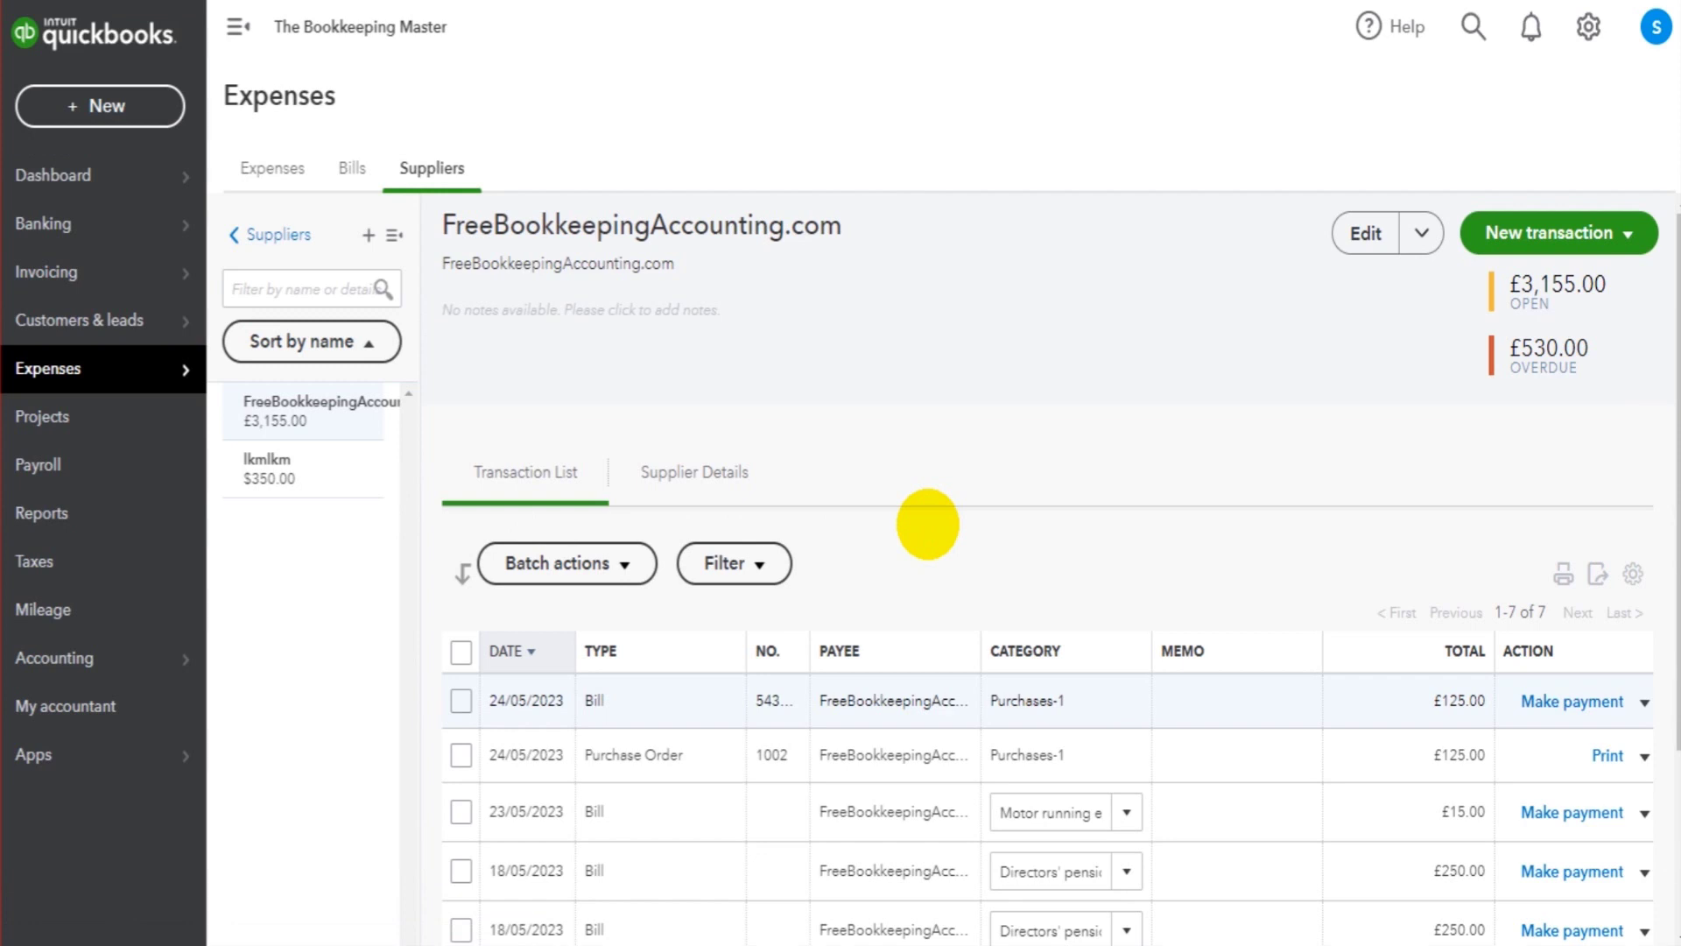
pyautogui.click(1644, 756)
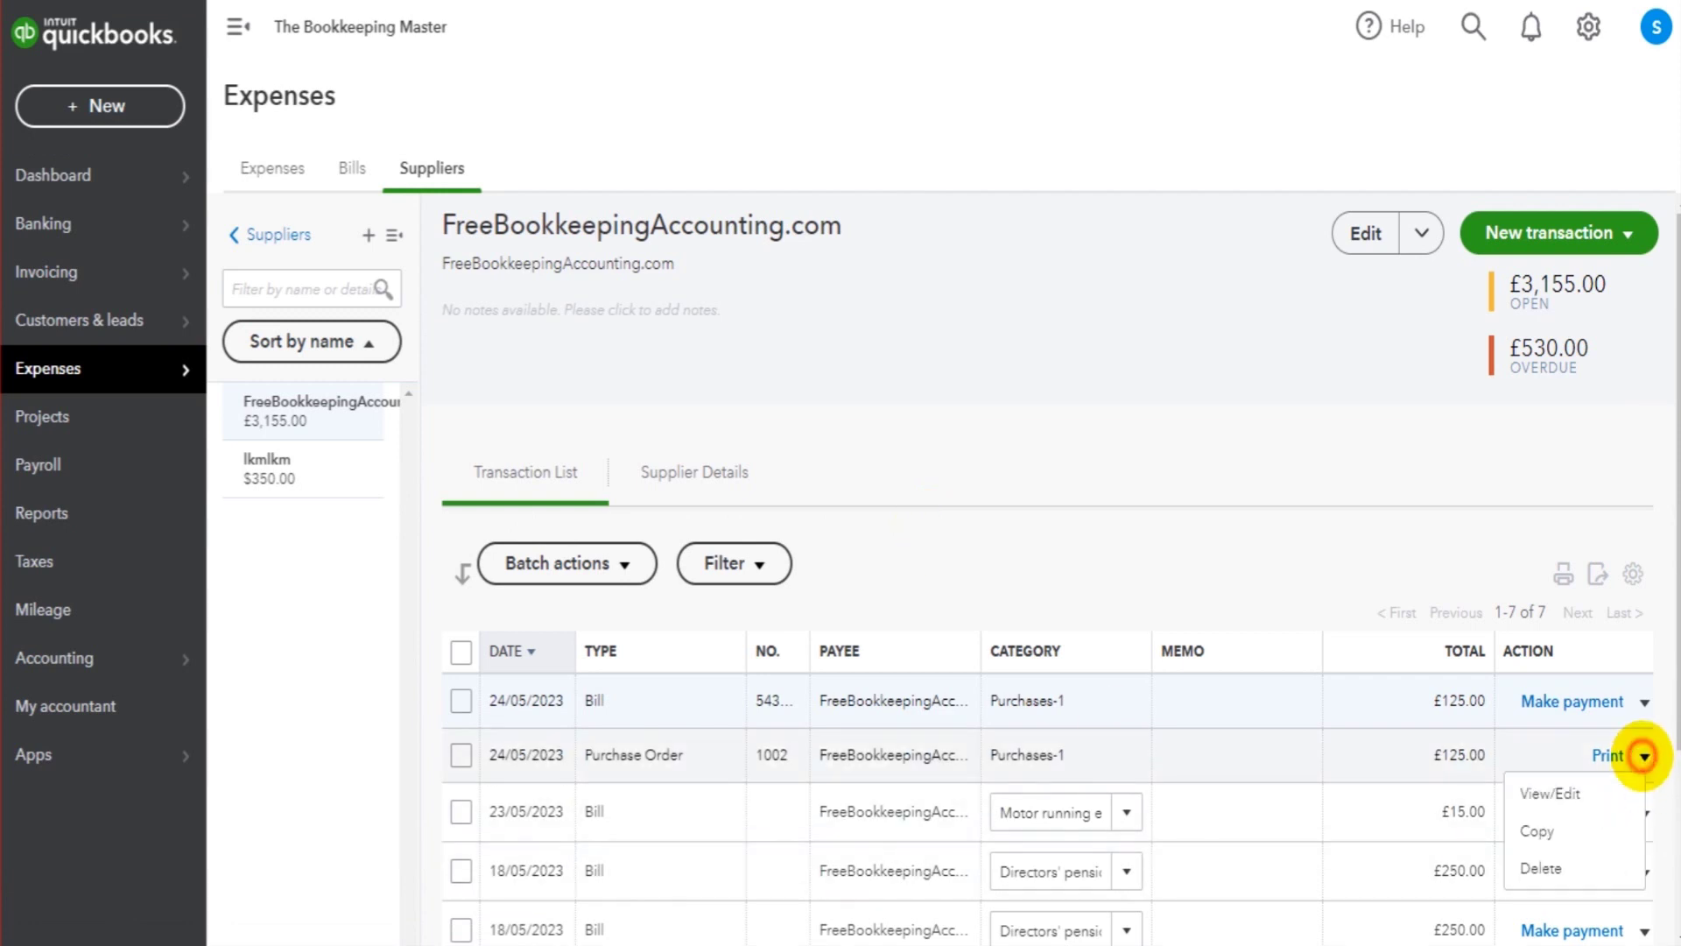
pyautogui.click(832, 653)
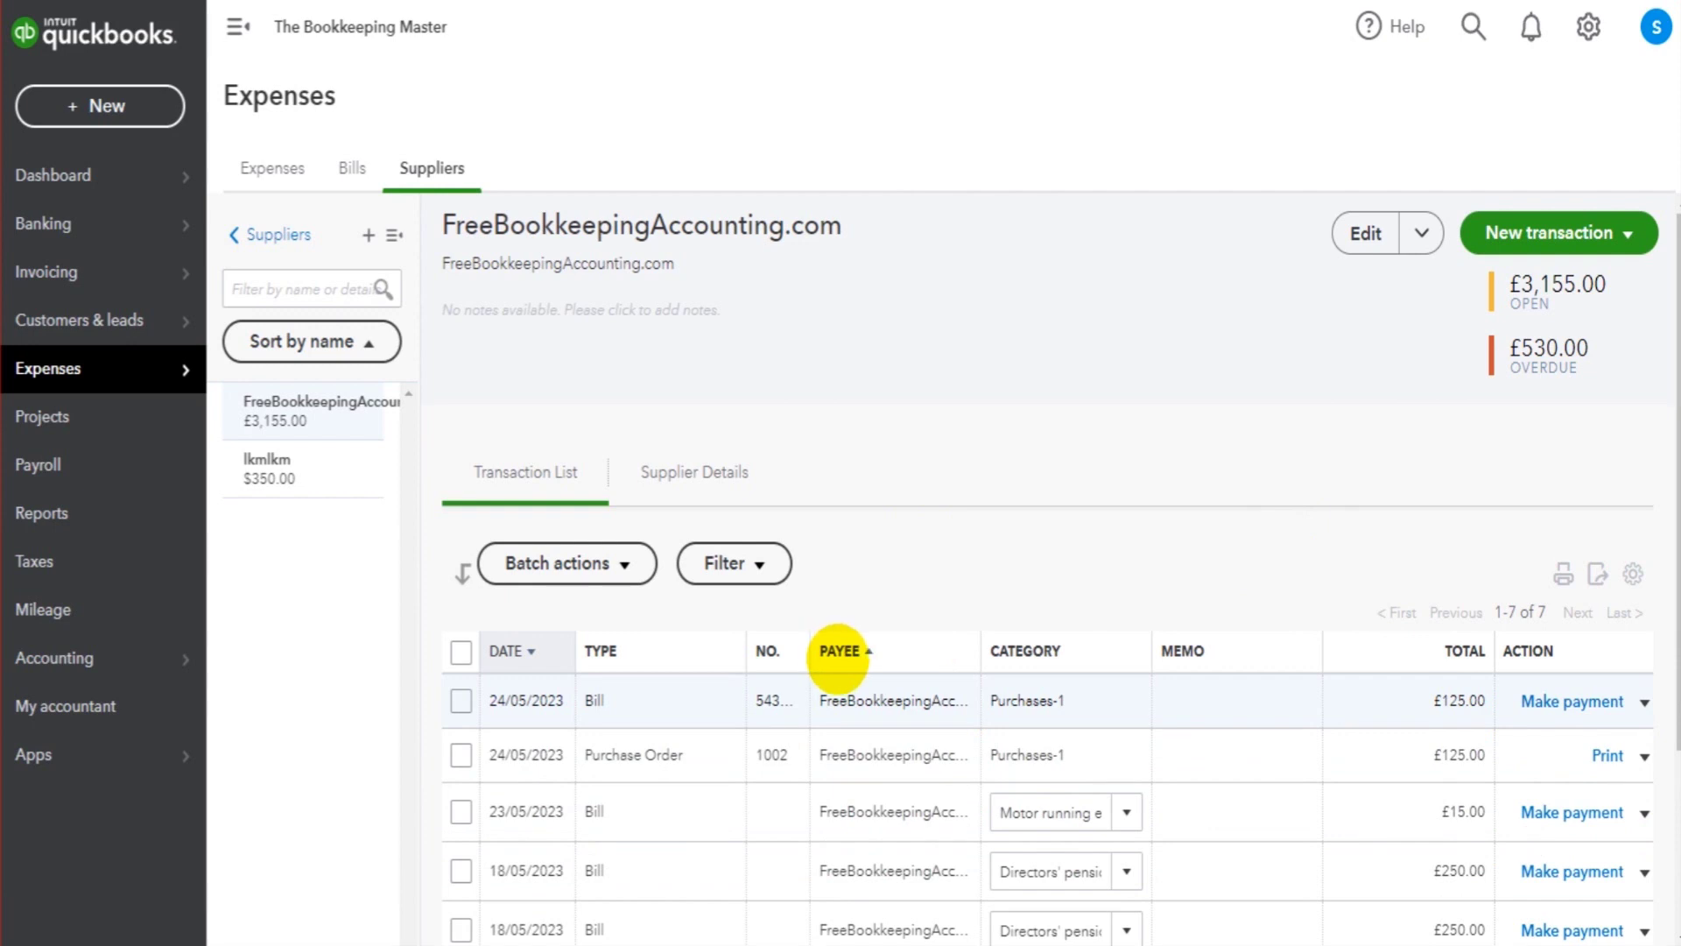
pyautogui.scroll(-3, 838, 659)
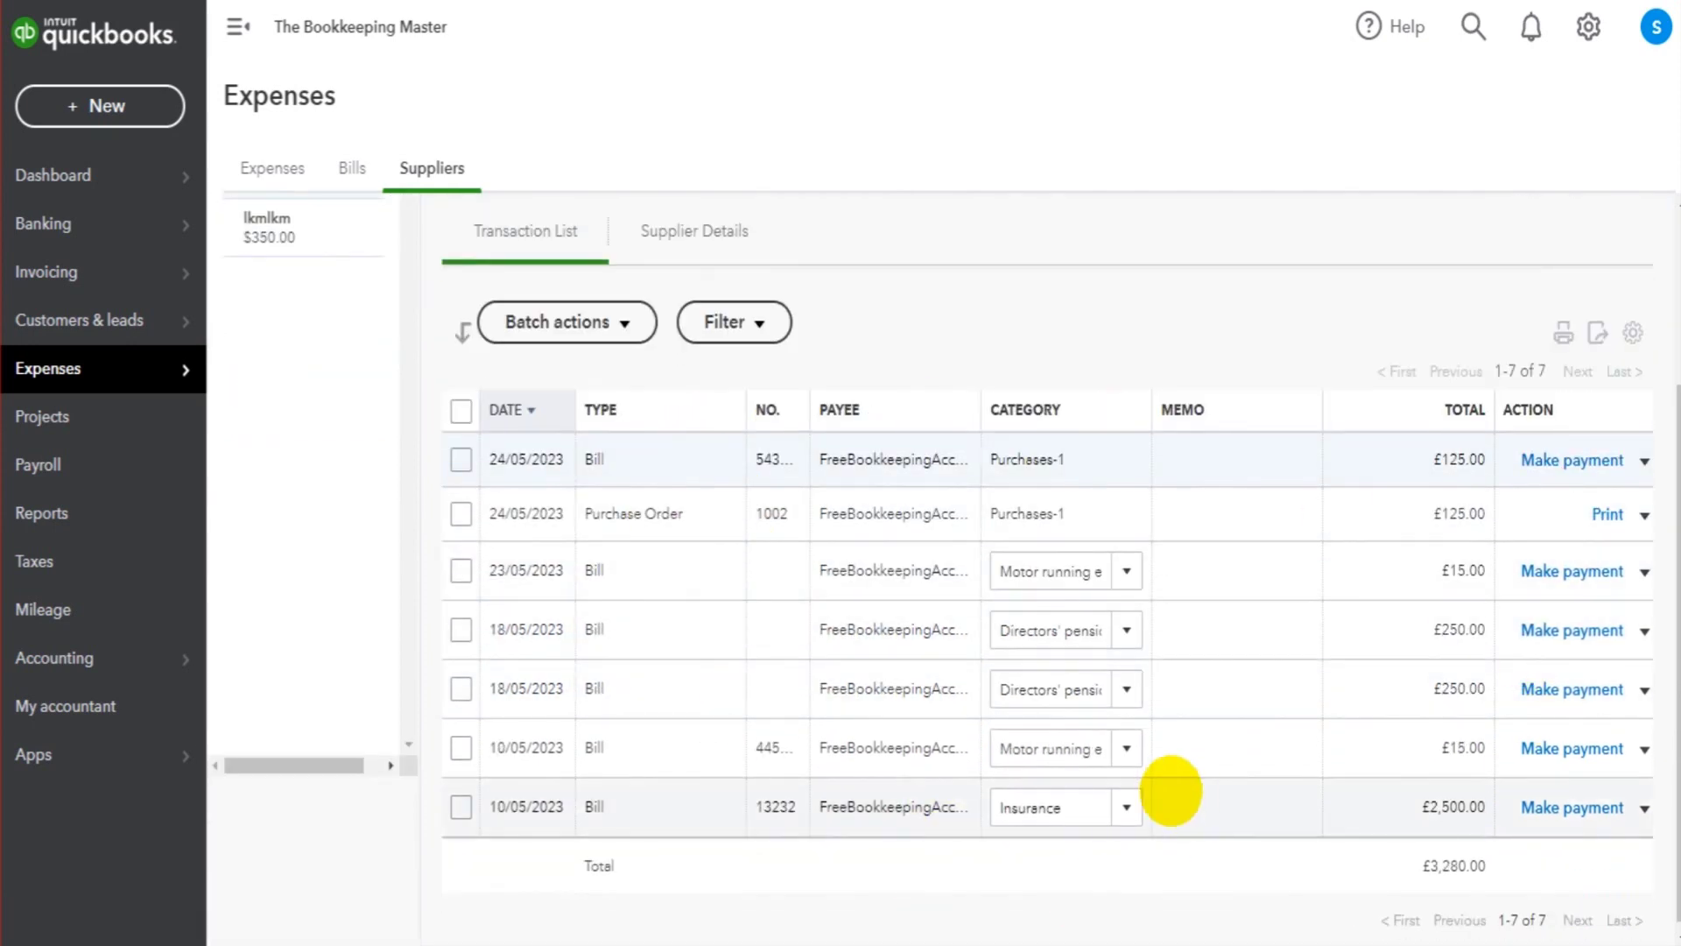
pyautogui.scroll(3, 1171, 791)
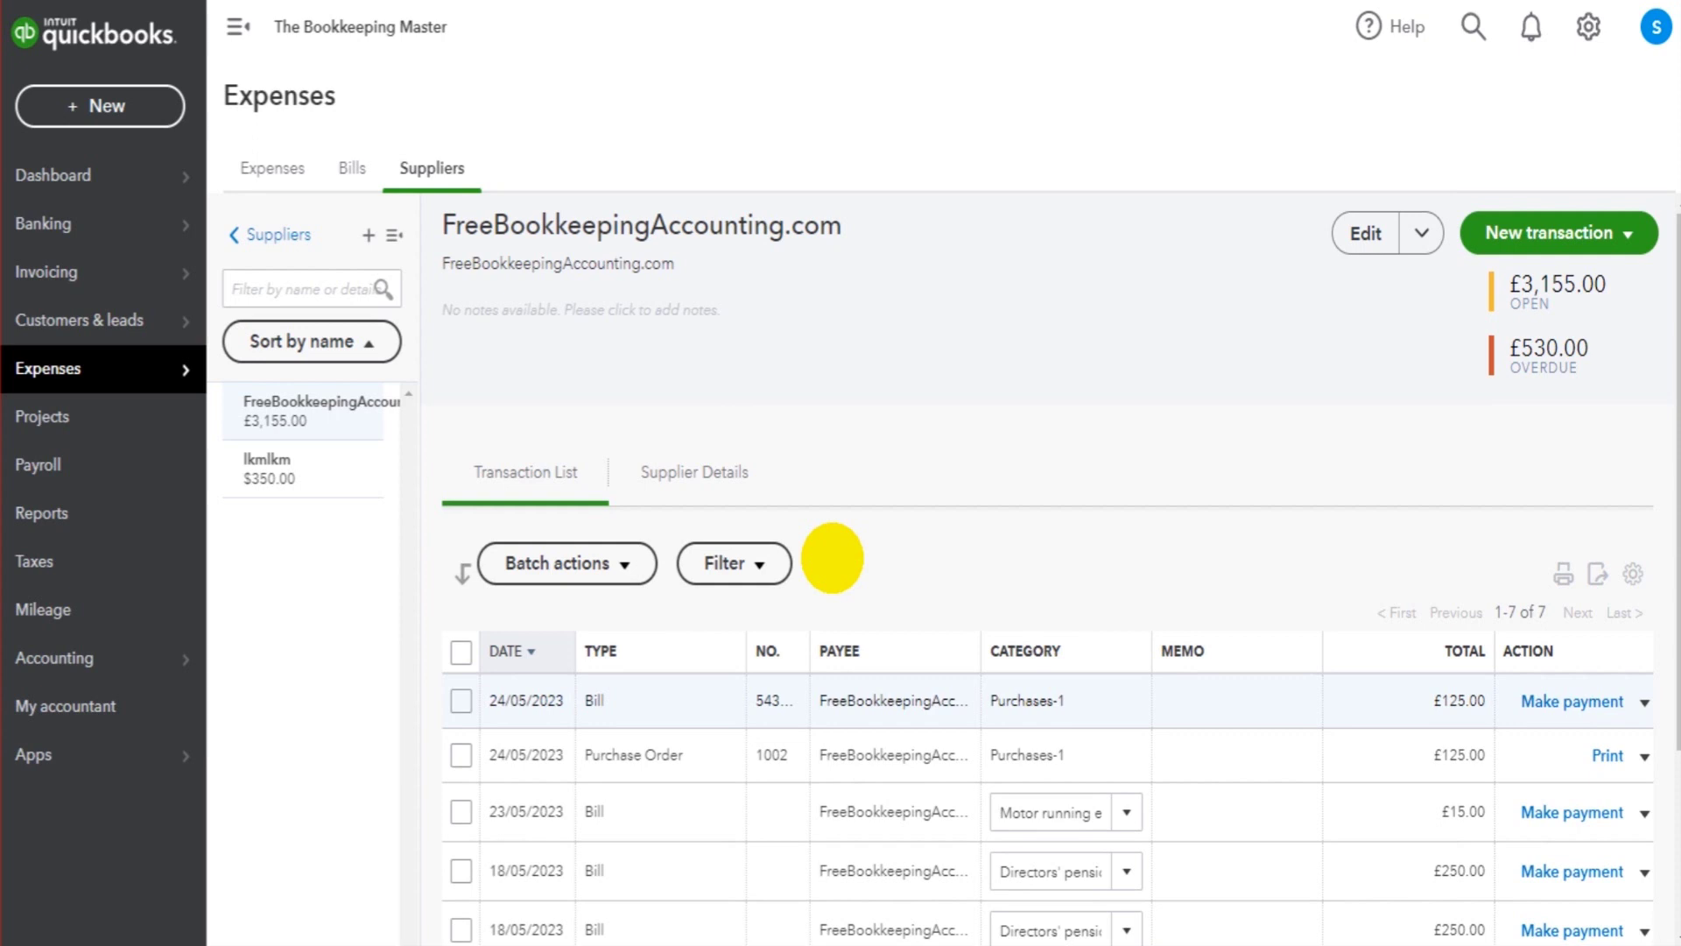
pyautogui.moveTo(873, 233); pyautogui.dragTo(437, 225)
pyautogui.click(1056, 228)
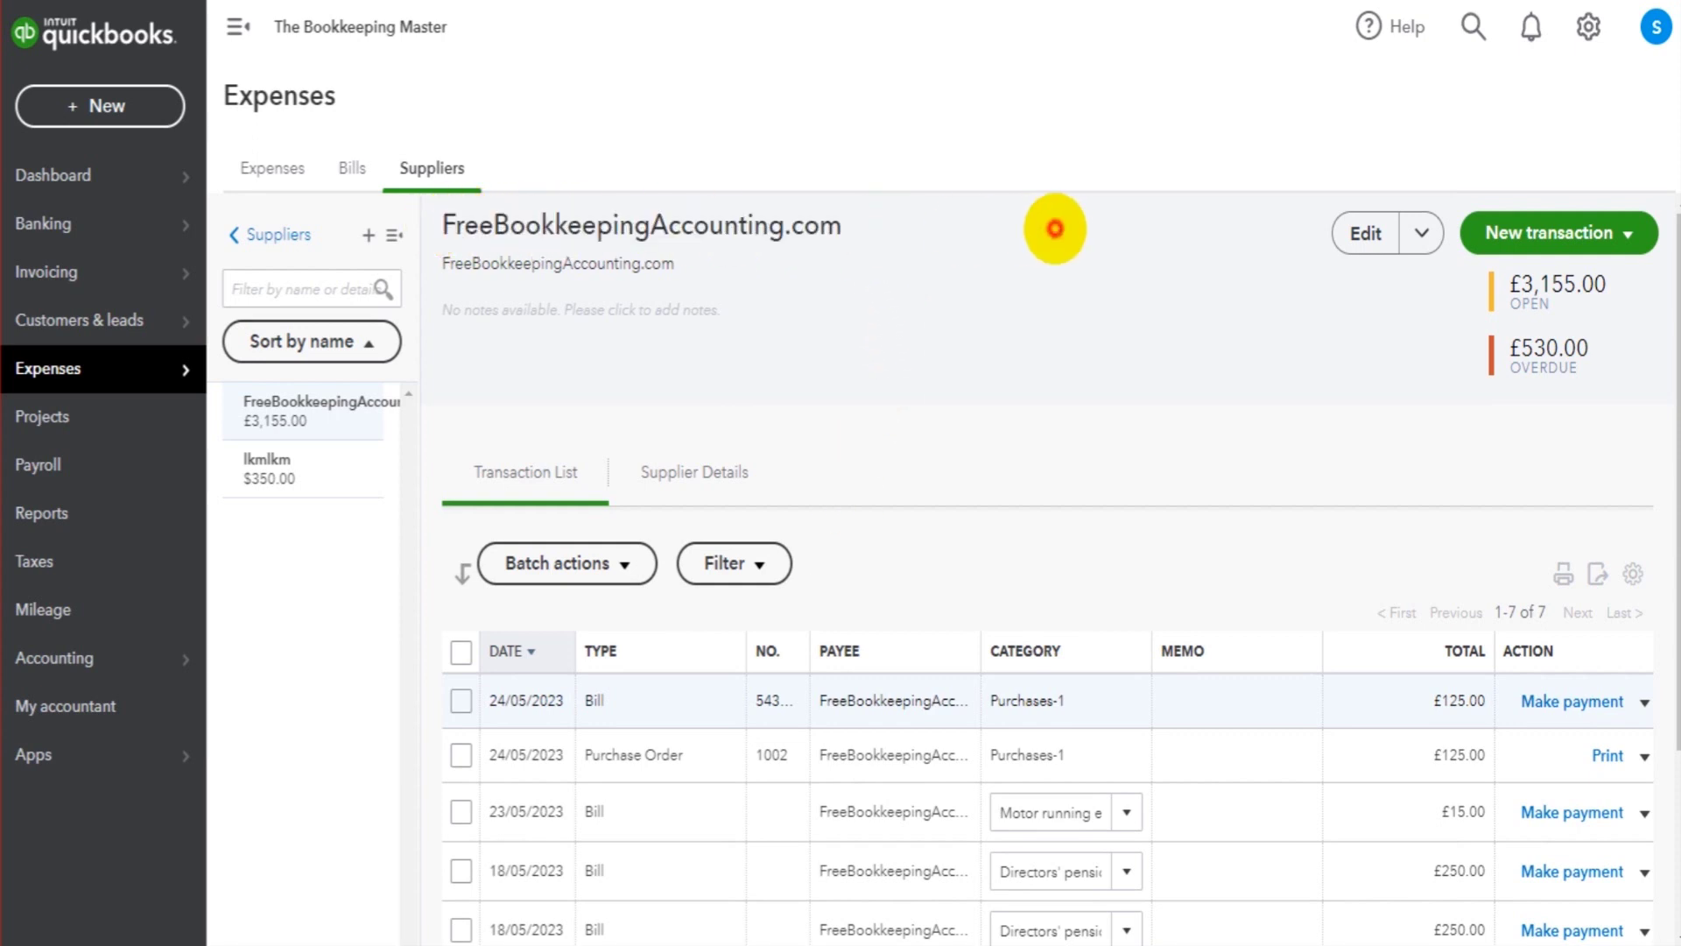